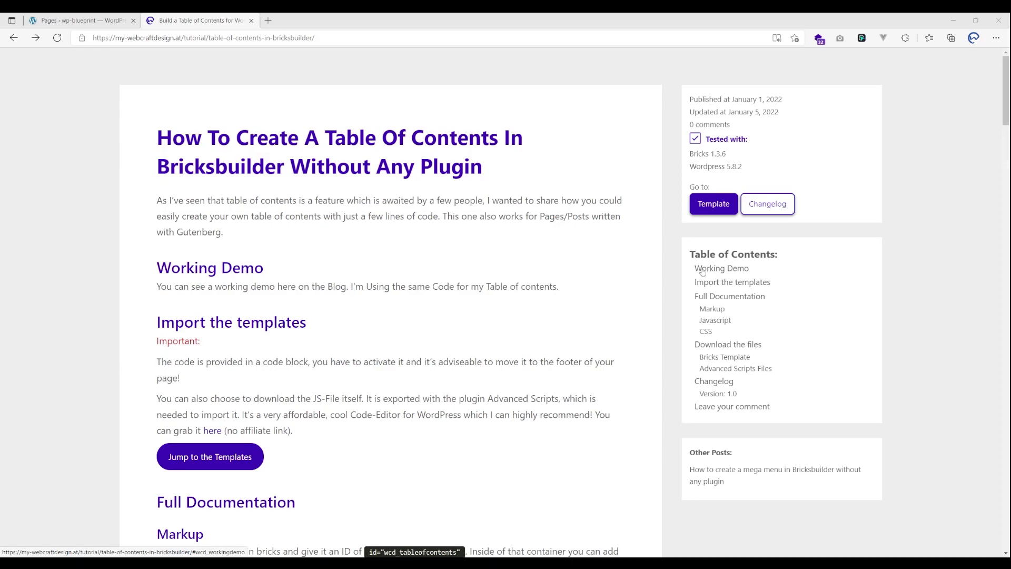
Examine the tutorial on building a table of contents, including its active-section indicator, code sections and download files
{"action": "scroll", "coordinate": [614, 241], "scroll_direction": "down", "scroll_amount": 1}
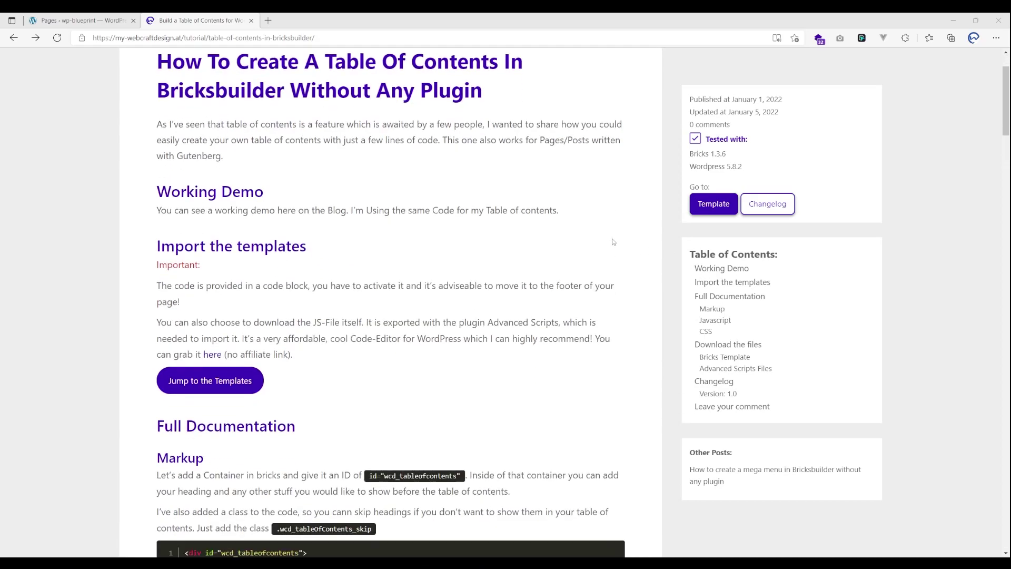
{"action": "scroll", "coordinate": [600, 223], "scroll_direction": "down", "scroll_amount": 1}
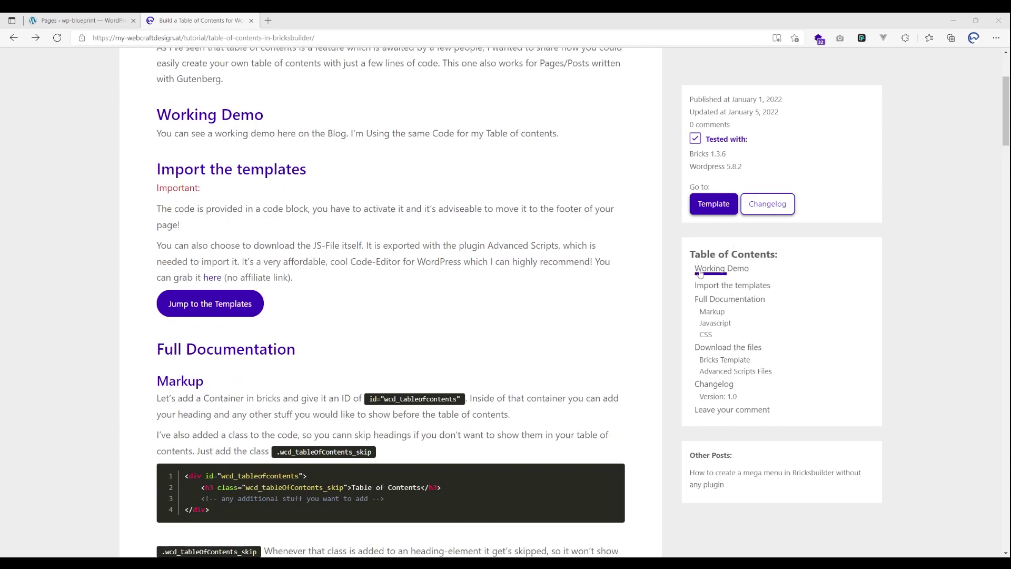
{"action": "scroll", "coordinate": [558, 194], "scroll_direction": "down", "scroll_amount": 1}
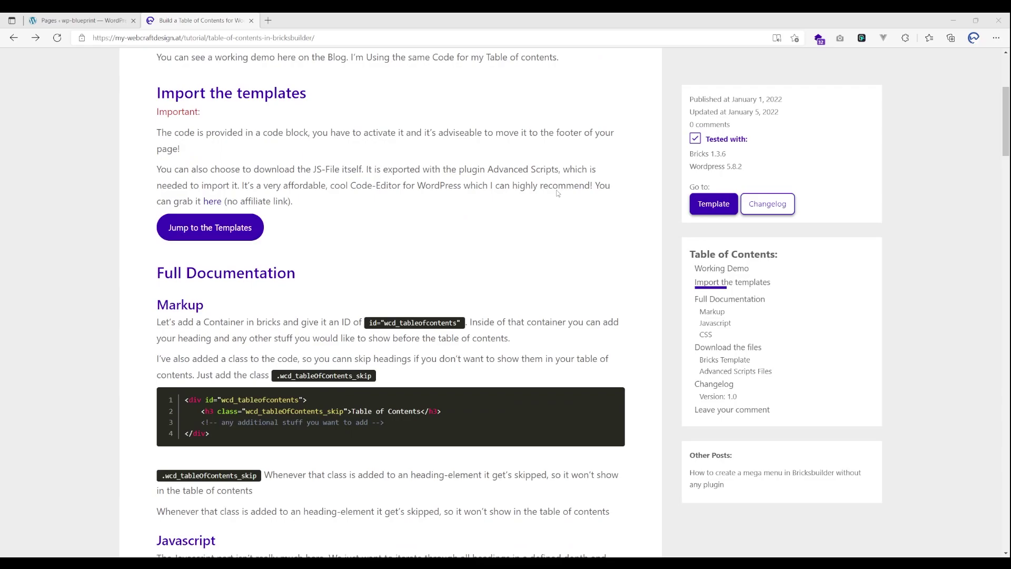
{"action": "scroll", "coordinate": [558, 194], "scroll_direction": "down", "scroll_amount": 1}
{"action": "scroll", "coordinate": [558, 190], "scroll_direction": "down", "scroll_amount": 1}
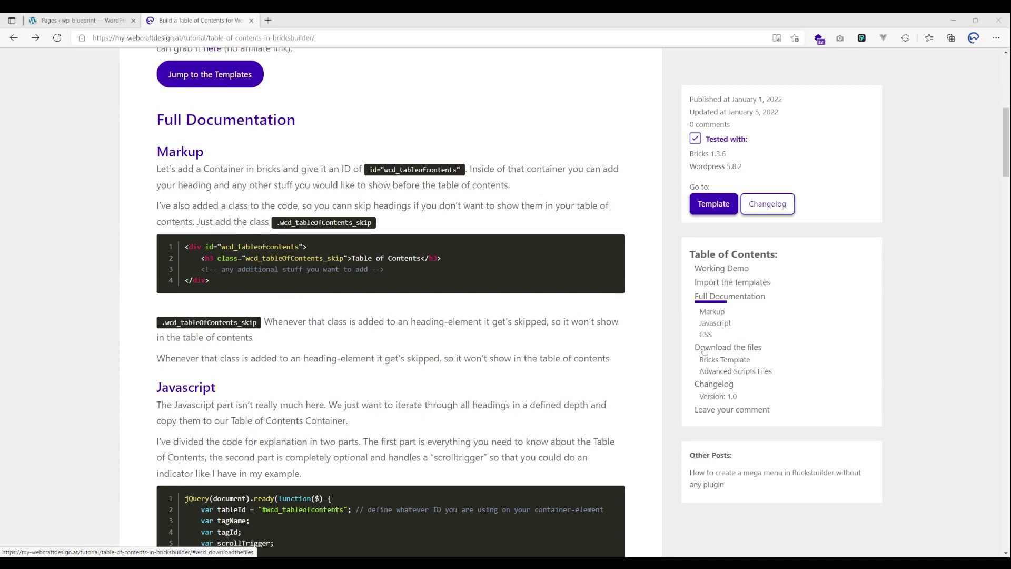
{"action": "scroll", "coordinate": [545, 269], "scroll_direction": "down", "scroll_amount": 10}
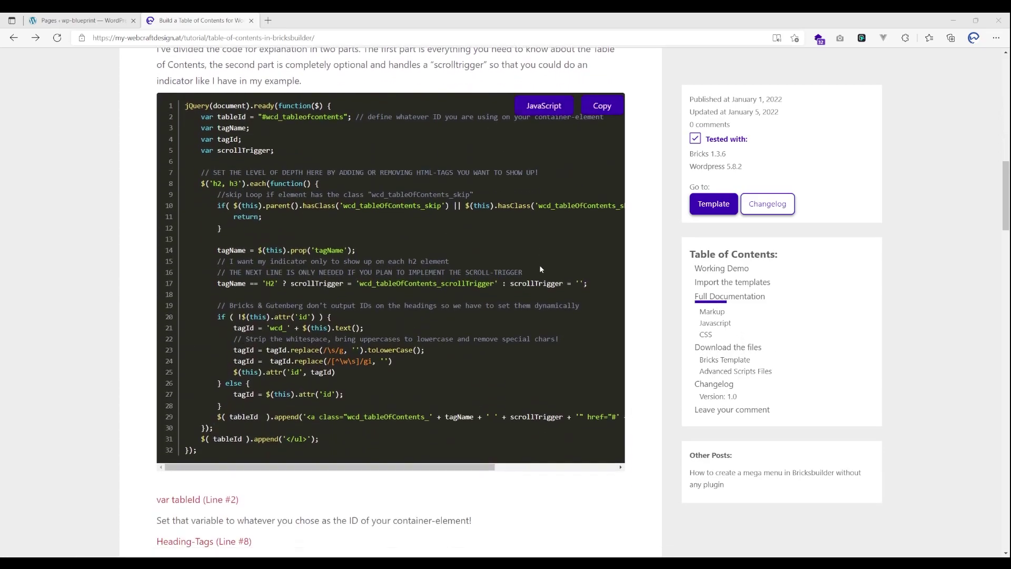
{"action": "scroll", "coordinate": [541, 269], "scroll_direction": "down", "scroll_amount": 10}
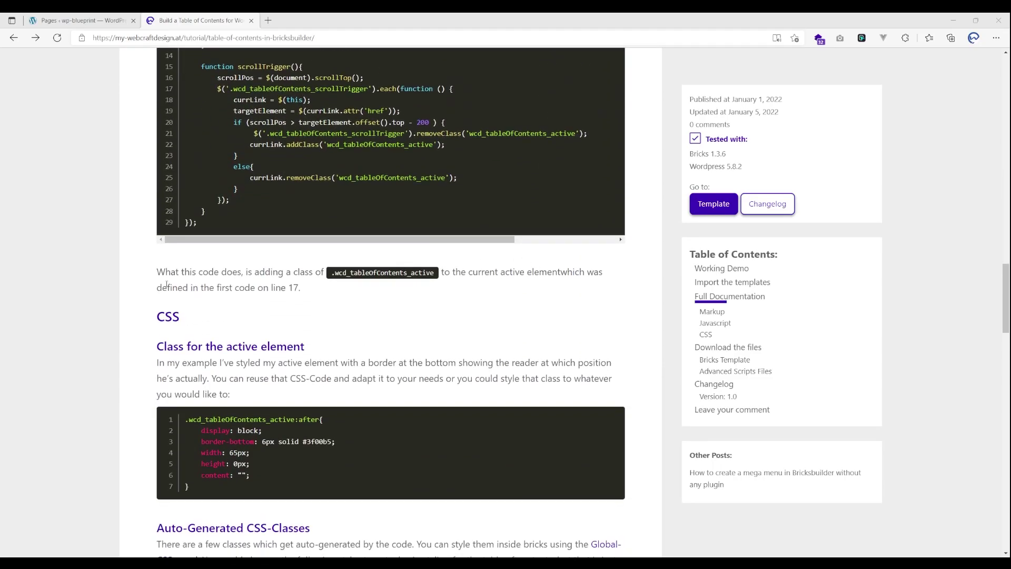
{"action": "left_click_drag", "start_coordinate": [136, 322], "coordinate": [201, 331]}
{"action": "left_click", "coordinate": [275, 330]}
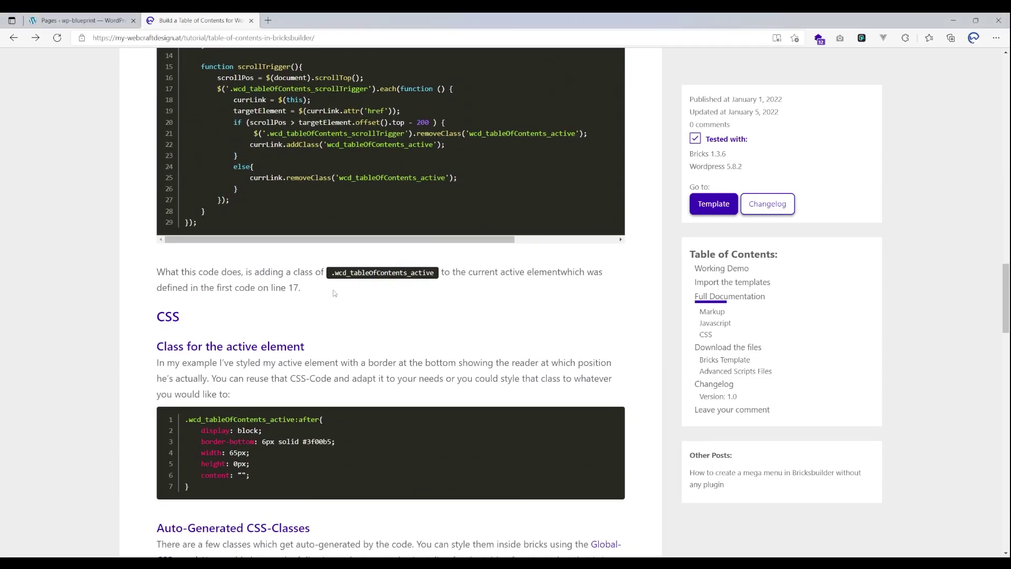
{"action": "scroll", "coordinate": [338, 286], "scroll_direction": "down", "scroll_amount": 3}
{"action": "scroll", "coordinate": [340, 284], "scroll_direction": "down", "scroll_amount": 10}
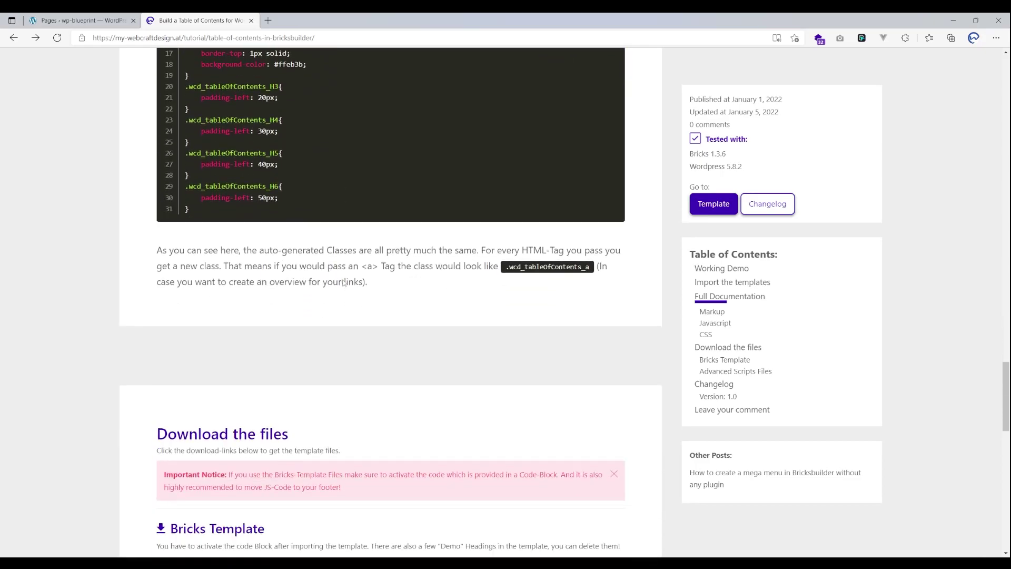
{"action": "scroll", "coordinate": [344, 283], "scroll_direction": "down", "scroll_amount": 1}
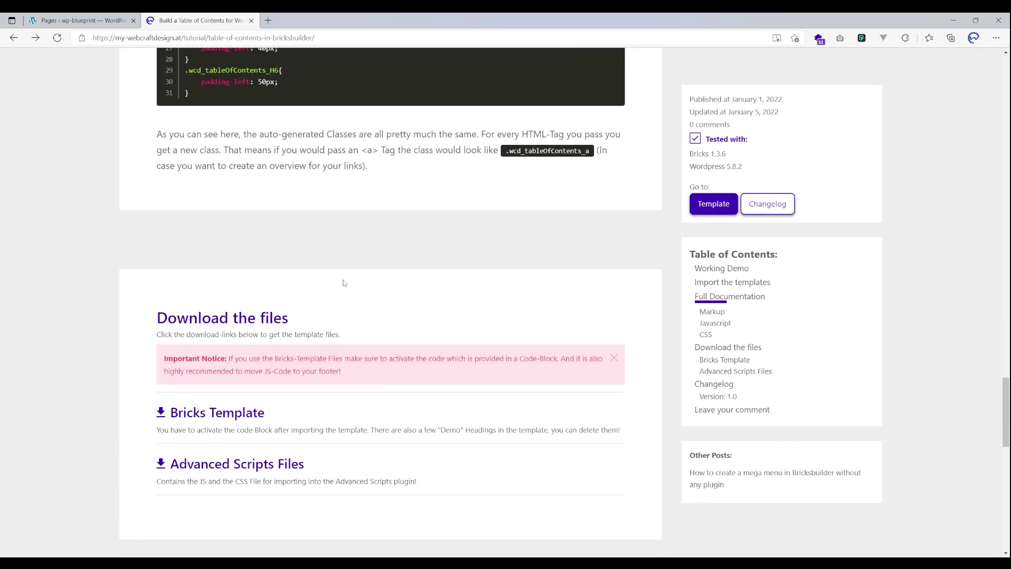
{"action": "scroll", "coordinate": [344, 283], "scroll_direction": "down", "scroll_amount": 3}
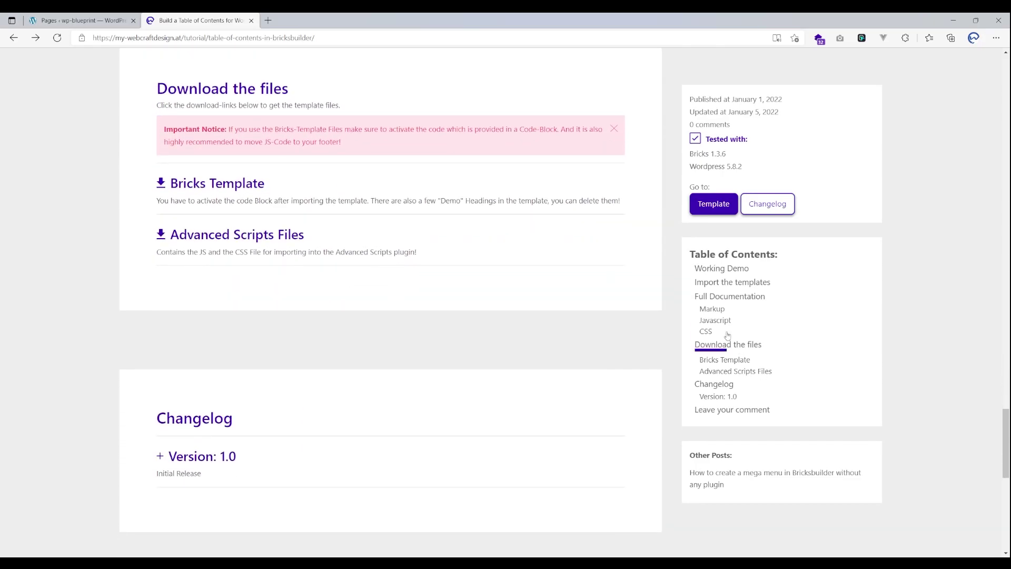
{"action": "scroll", "coordinate": [507, 254], "scroll_direction": "down", "scroll_amount": 4}
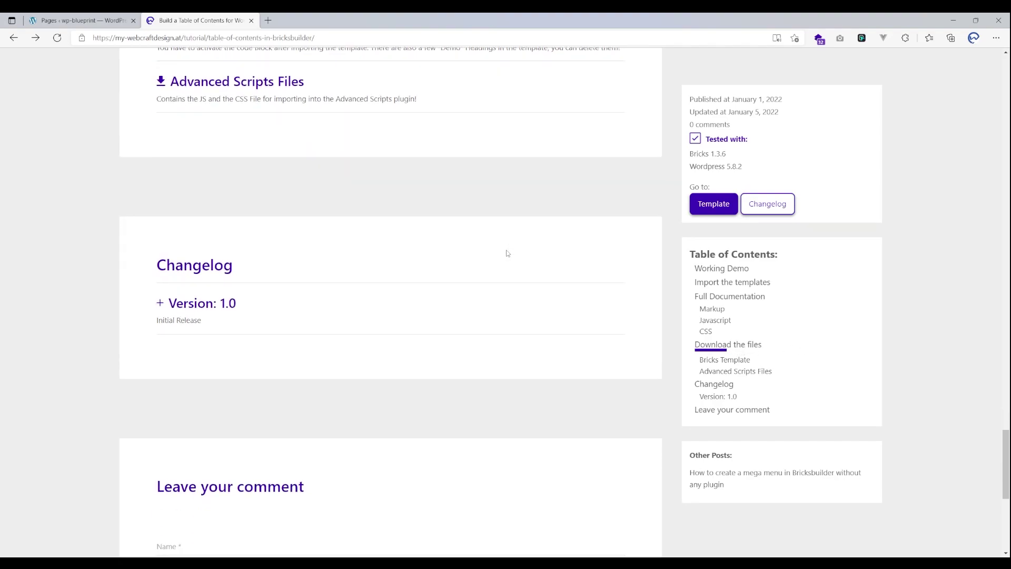
{"action": "scroll", "coordinate": [507, 253], "scroll_direction": "down", "scroll_amount": 3}
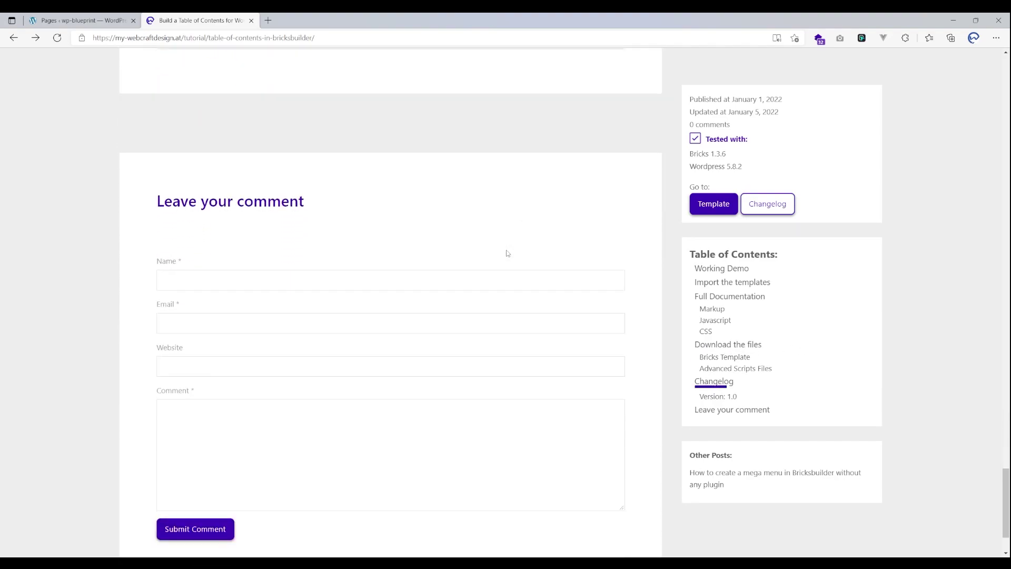
{"action": "scroll", "coordinate": [374, 330], "scroll_direction": "up", "scroll_amount": 20}
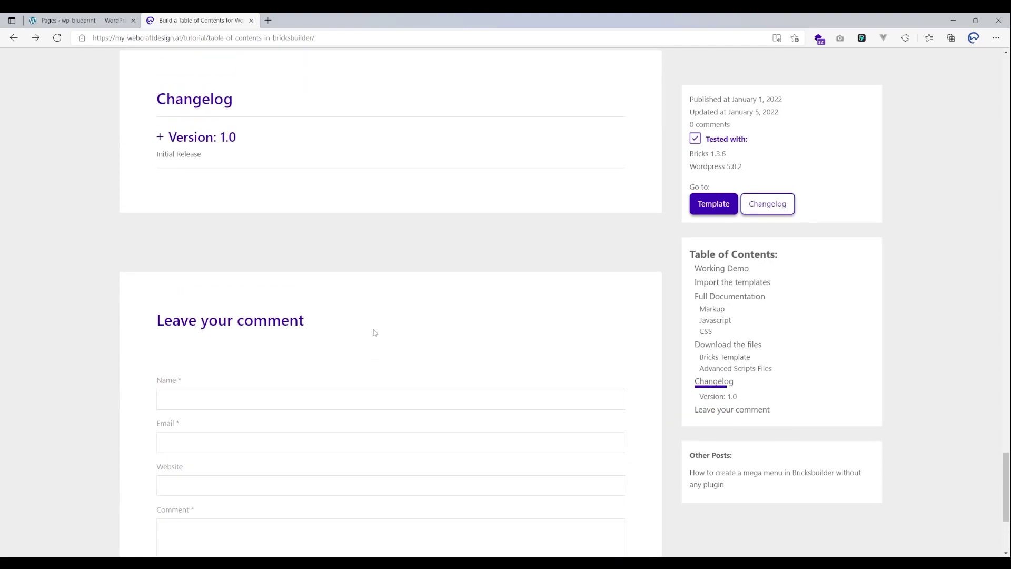
{"action": "scroll", "coordinate": [413, 280], "scroll_direction": "up", "scroll_amount": 20}
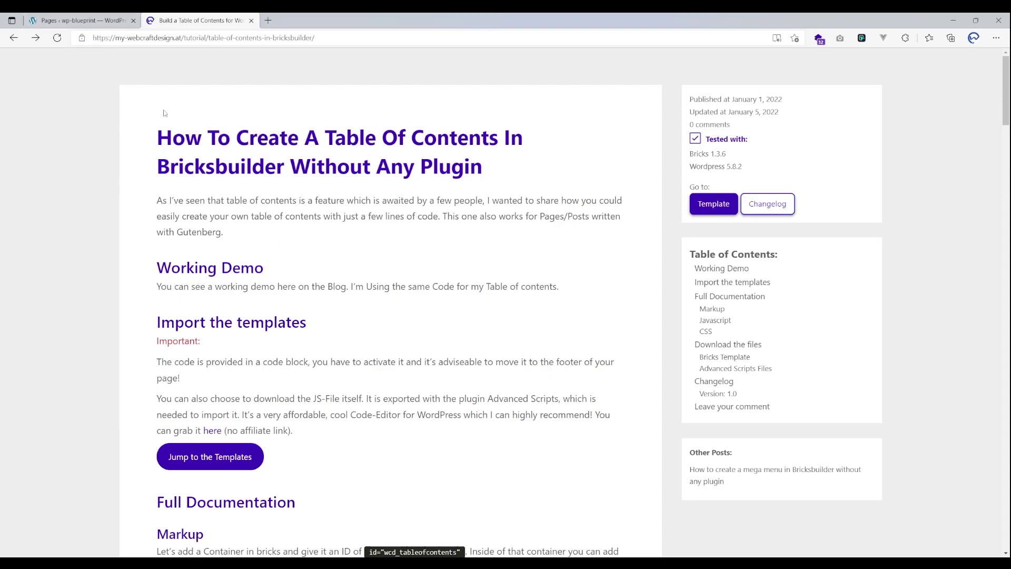
Create a WordPress page titled "Table of Contents" and start its Bricks layout with an outer container
{"action": "left_click", "coordinate": [71, 23]}
{"action": "left_click", "coordinate": [311, 85]}
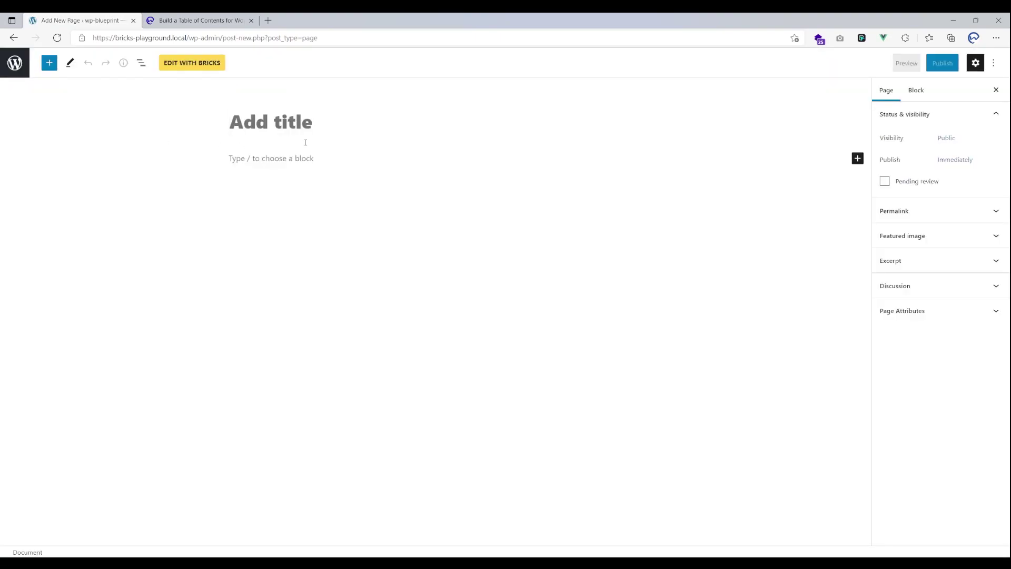
{"action": "type", "text": "Table of Contents"}
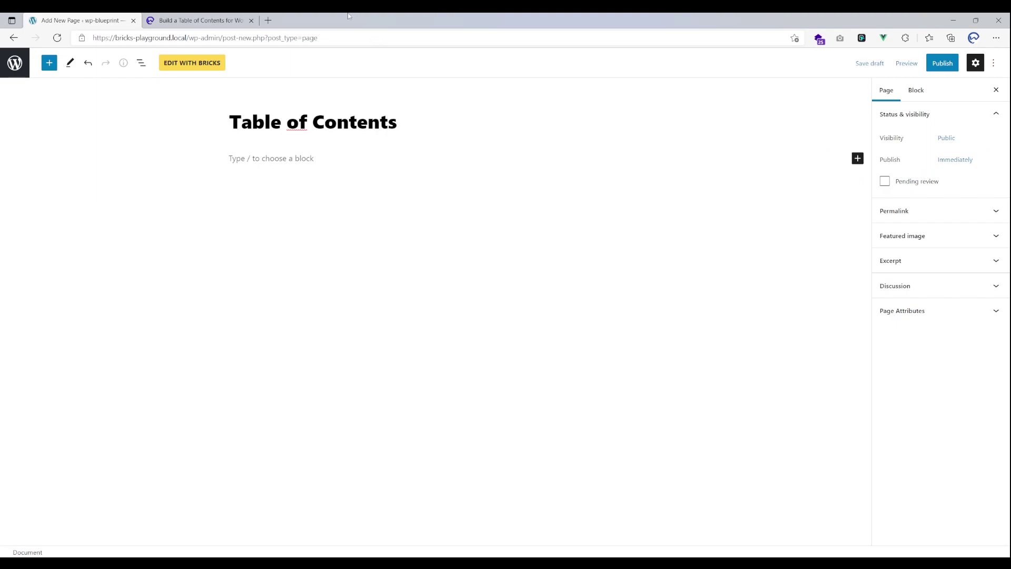
{"action": "left_click", "coordinate": [204, 67]}
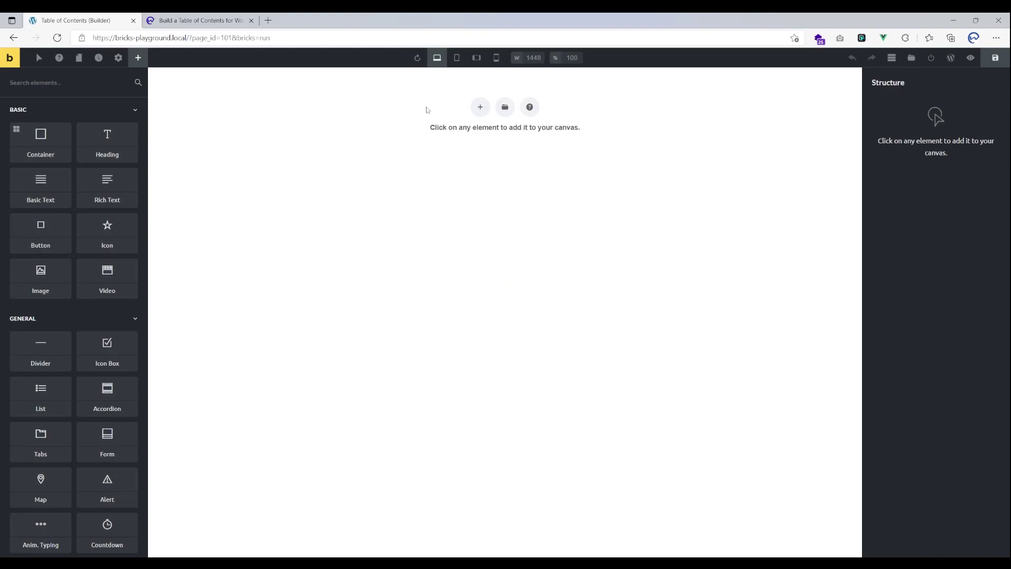
{"action": "left_click", "coordinate": [479, 106]}
Examine the finished table of contents on the tutorial page as the layout reference
{"action": "left_click", "coordinate": [205, 22]}
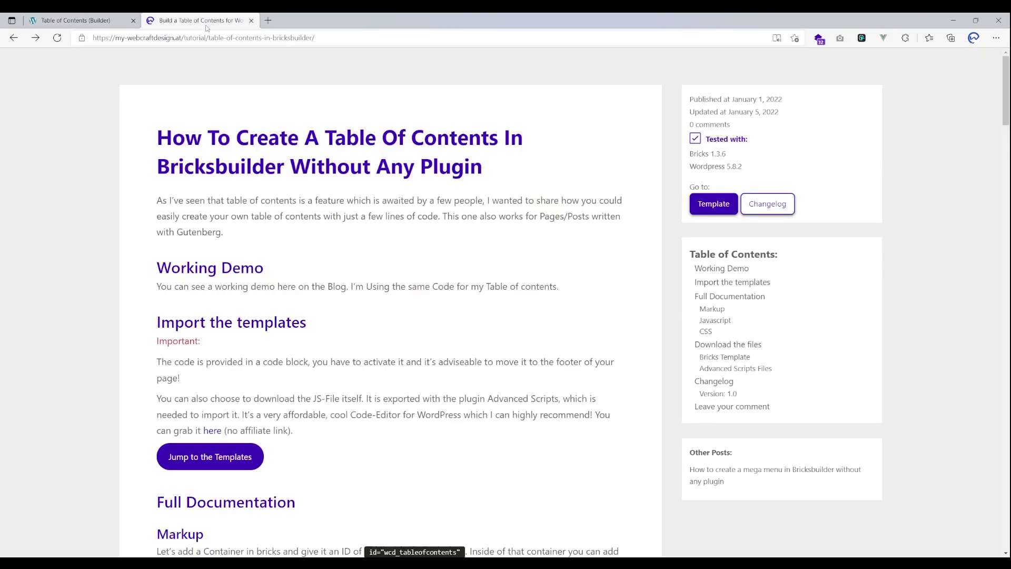
{"action": "left_click_drag", "start_coordinate": [700, 252], "coordinate": [807, 429]}
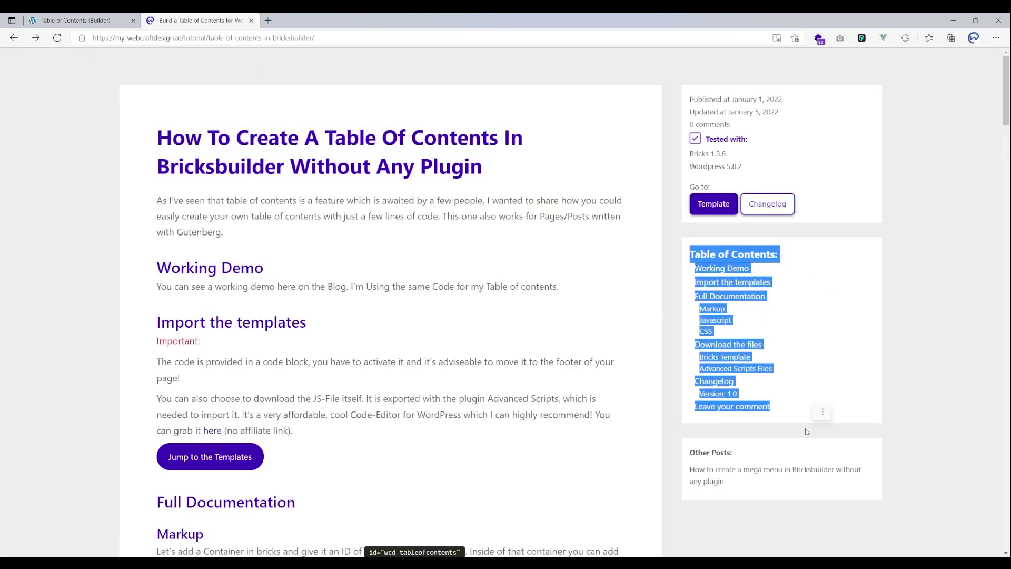
{"action": "left_click", "coordinate": [580, 323]}
{"action": "left_click", "coordinate": [79, 20]}
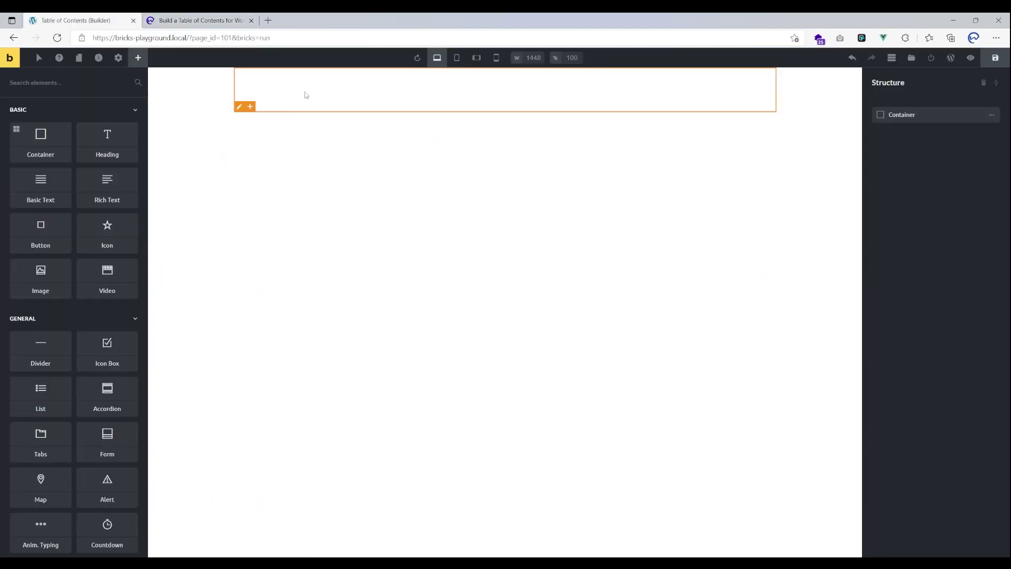
Nest two containers inside the outer container and arrange them side by side
{"action": "left_click", "coordinate": [138, 58]}
{"action": "left_click", "coordinate": [39, 136]}
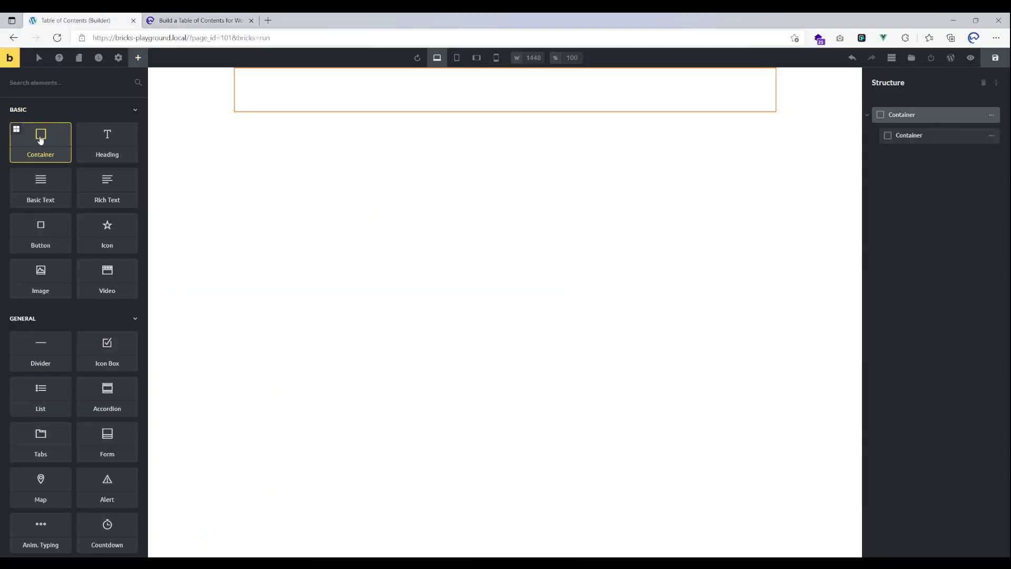
{"action": "left_click", "coordinate": [40, 136]}
{"action": "left_click", "coordinate": [881, 117]}
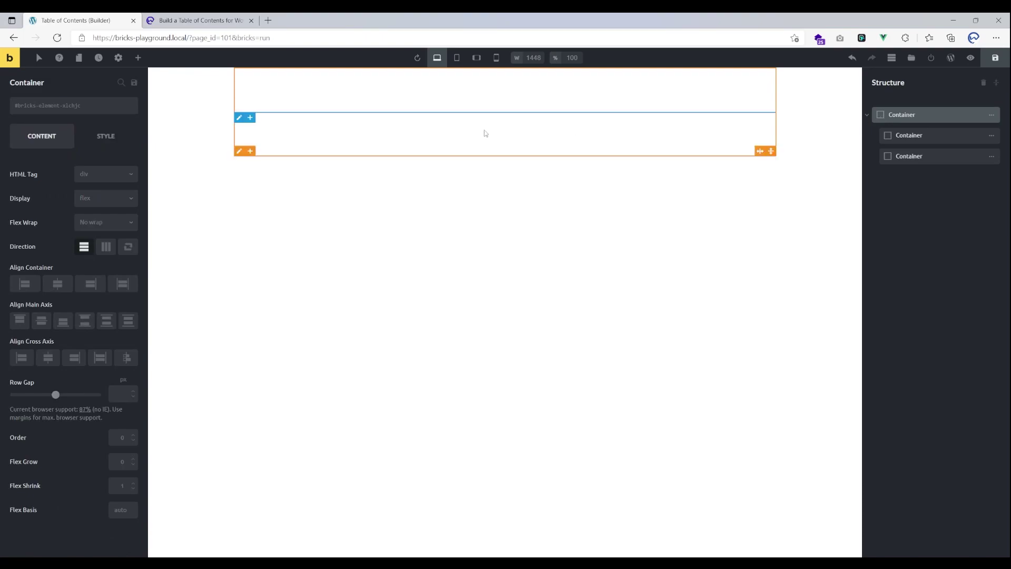
{"action": "left_click", "coordinate": [106, 247]}
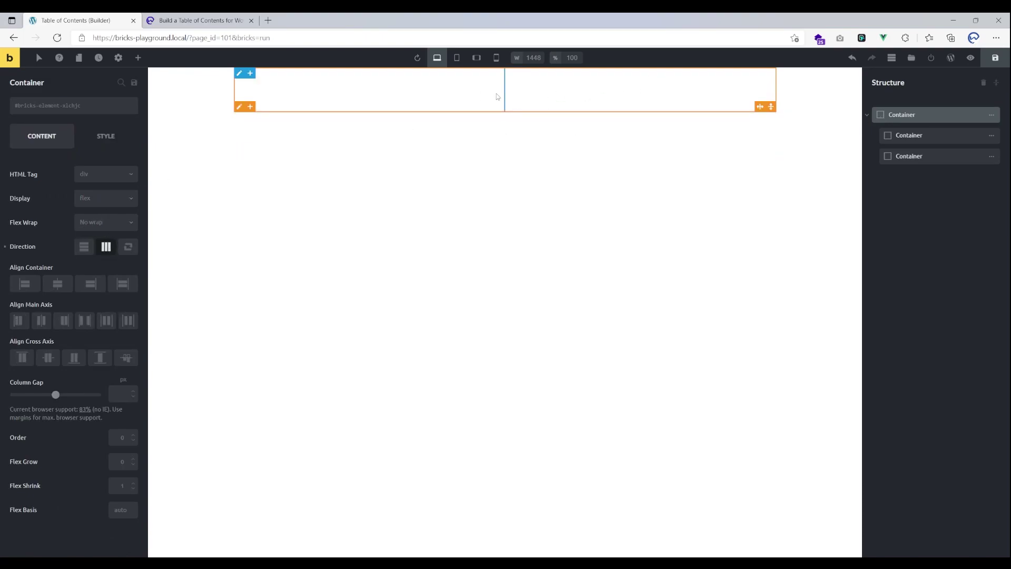
Nest a container inside the first column and set its height to 70vh
{"action": "left_click", "coordinate": [385, 93]}
{"action": "left_click", "coordinate": [138, 58]}
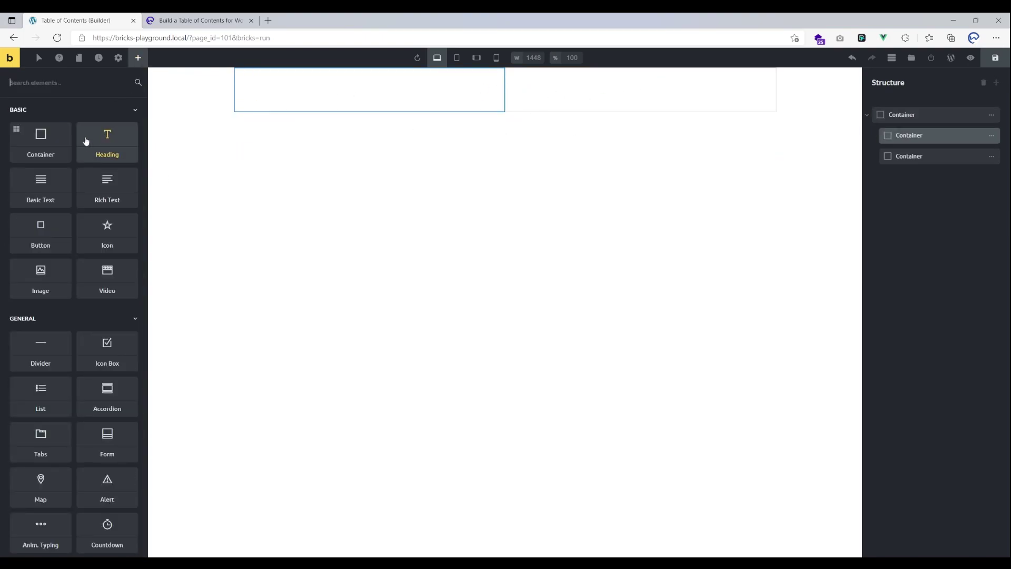
{"action": "left_click", "coordinate": [61, 139]}
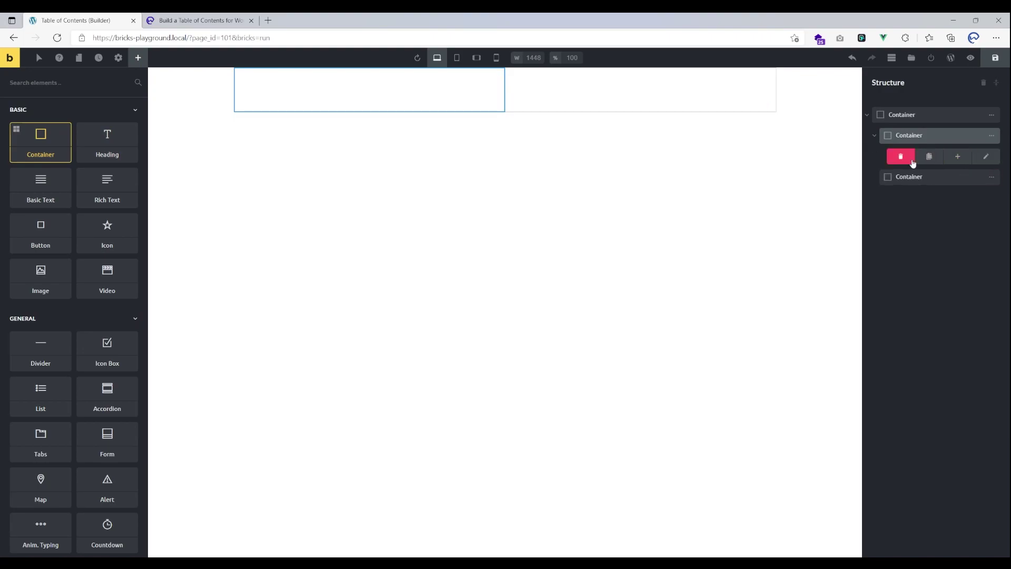
{"action": "left_click", "coordinate": [427, 99]}
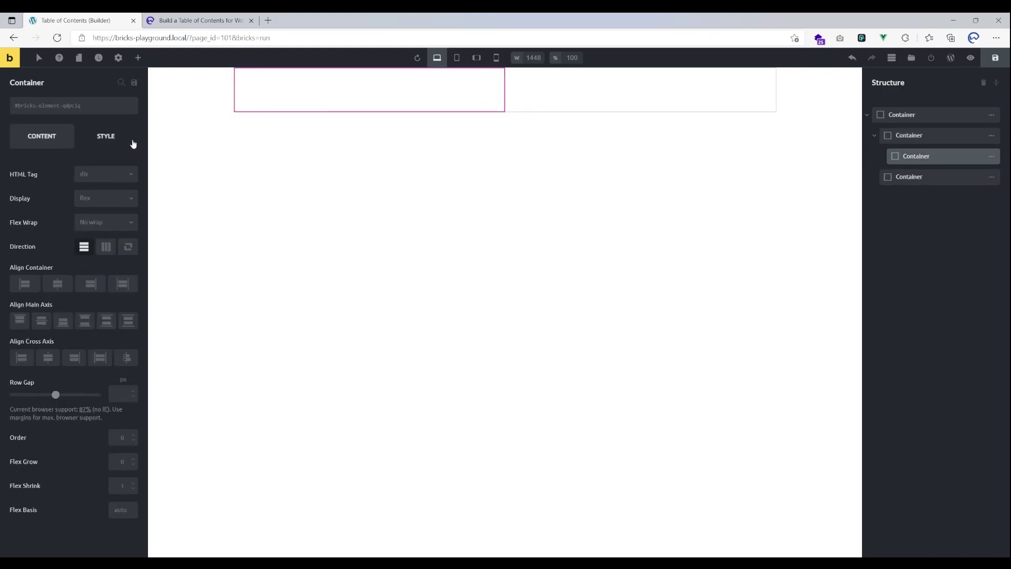
{"action": "left_click", "coordinate": [111, 135]}
{"action": "left_click", "coordinate": [68, 176]}
{"action": "left_click", "coordinate": [122, 359]}
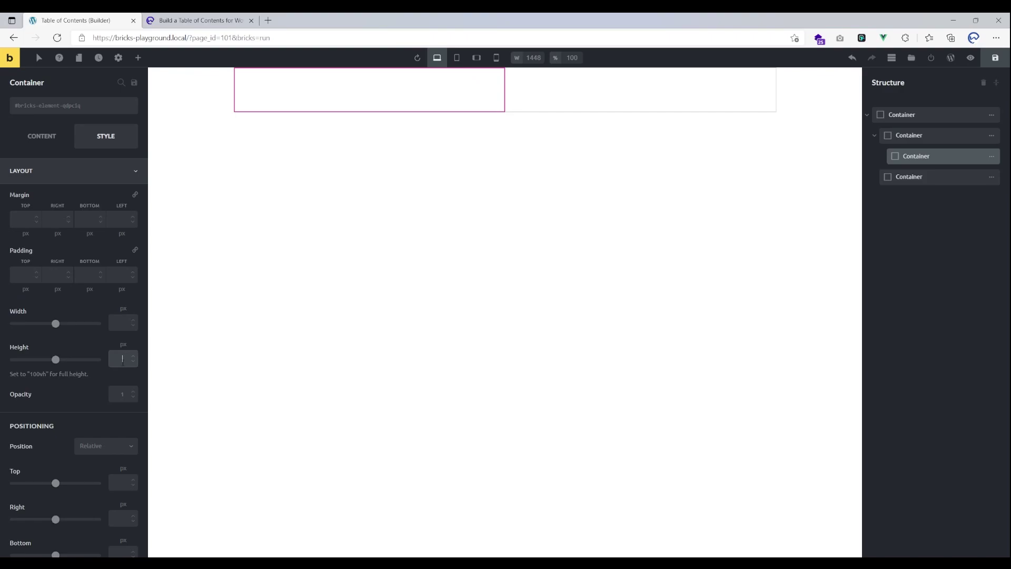
{"action": "key", "text": "Return"}
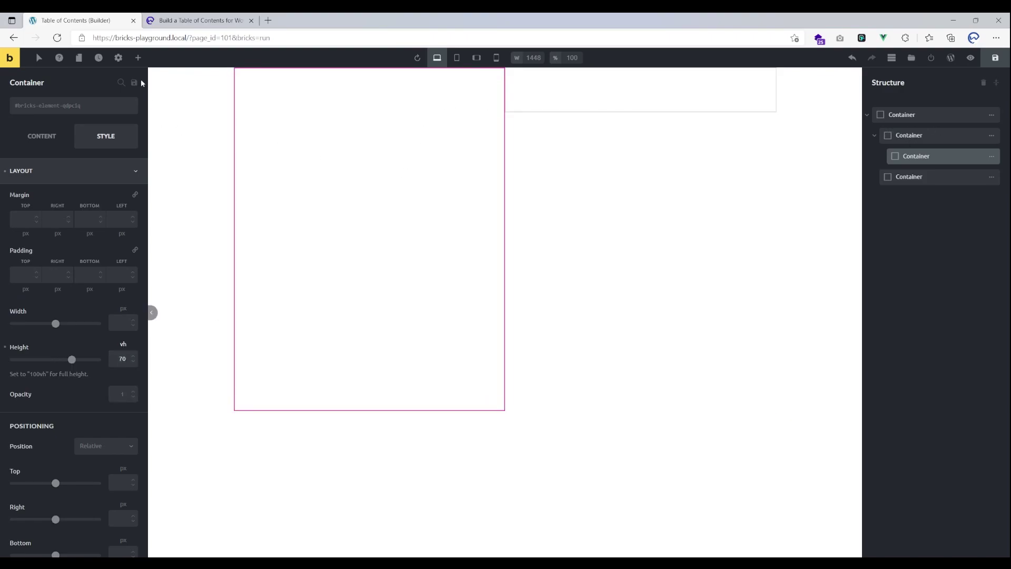
Add a heading to the 70vh container with tag H2 and the text "First heading"
{"action": "left_click", "coordinate": [138, 58]}
{"action": "left_click", "coordinate": [135, 145]}
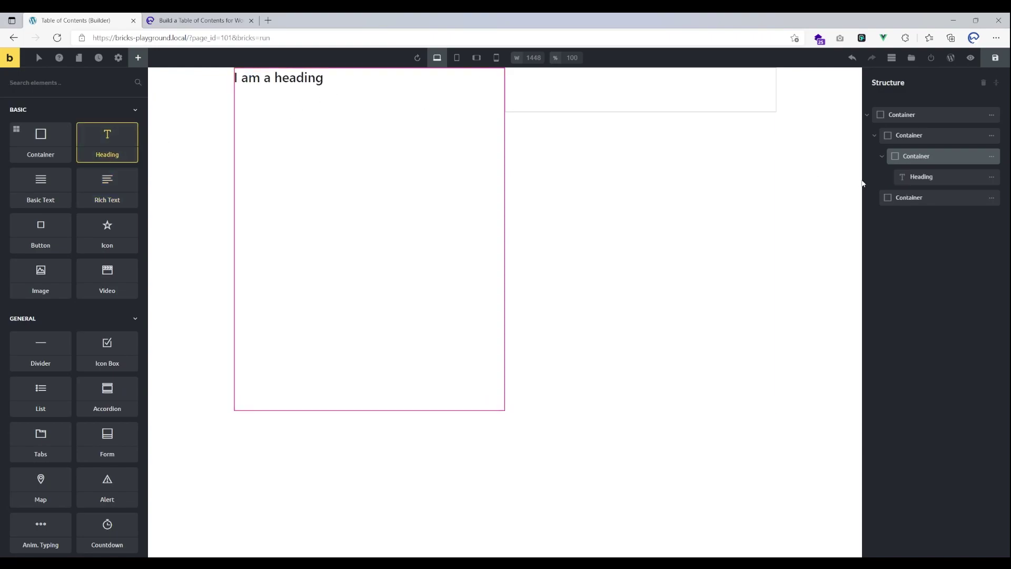
{"action": "left_click", "coordinate": [904, 177]}
{"action": "left_click", "coordinate": [63, 137]}
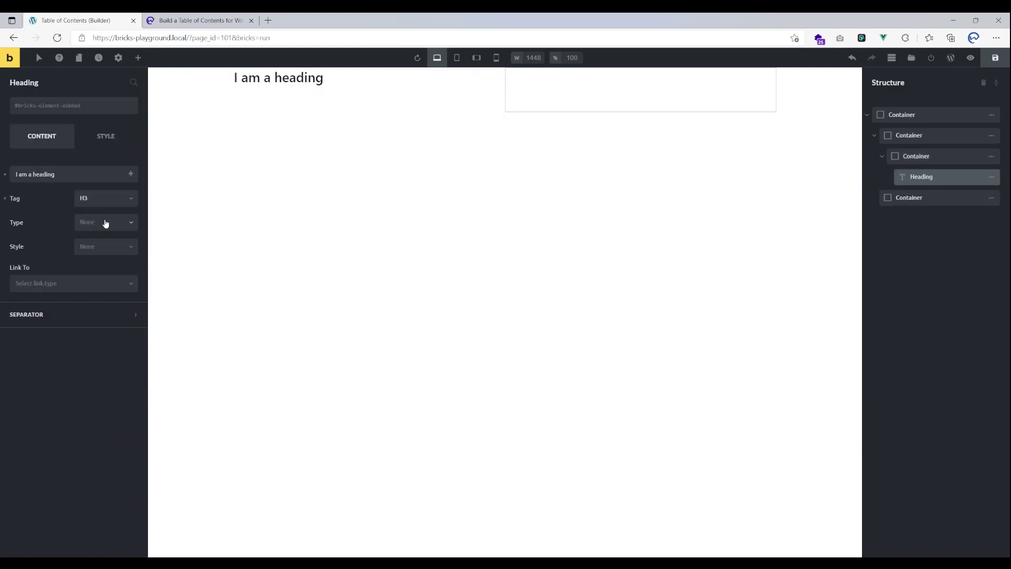
{"action": "left_click", "coordinate": [95, 203]}
{"action": "left_click", "coordinate": [97, 230]}
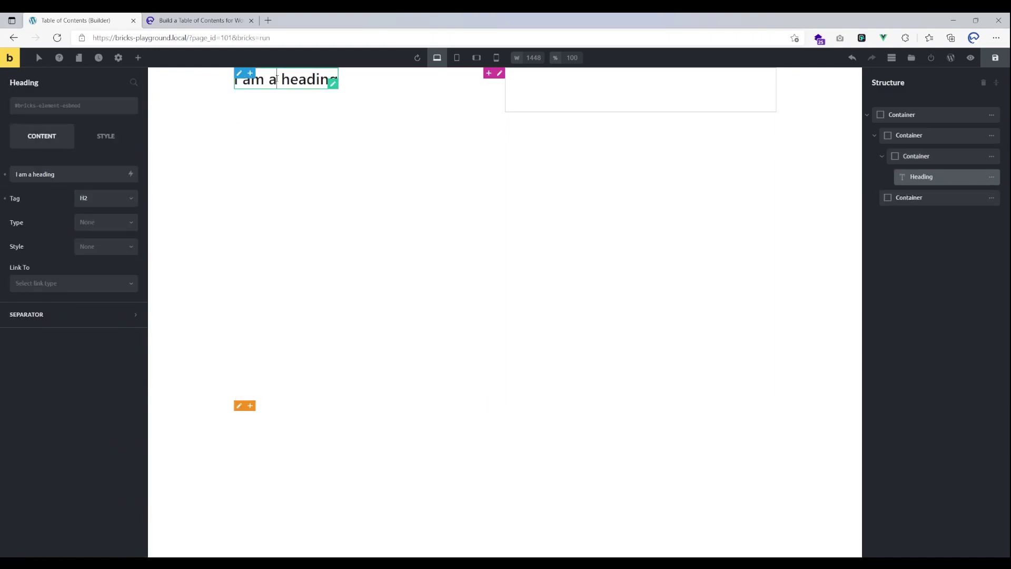
{"action": "triple_click", "coordinate": [276, 79]}
{"action": "type", "text": "First heading"}
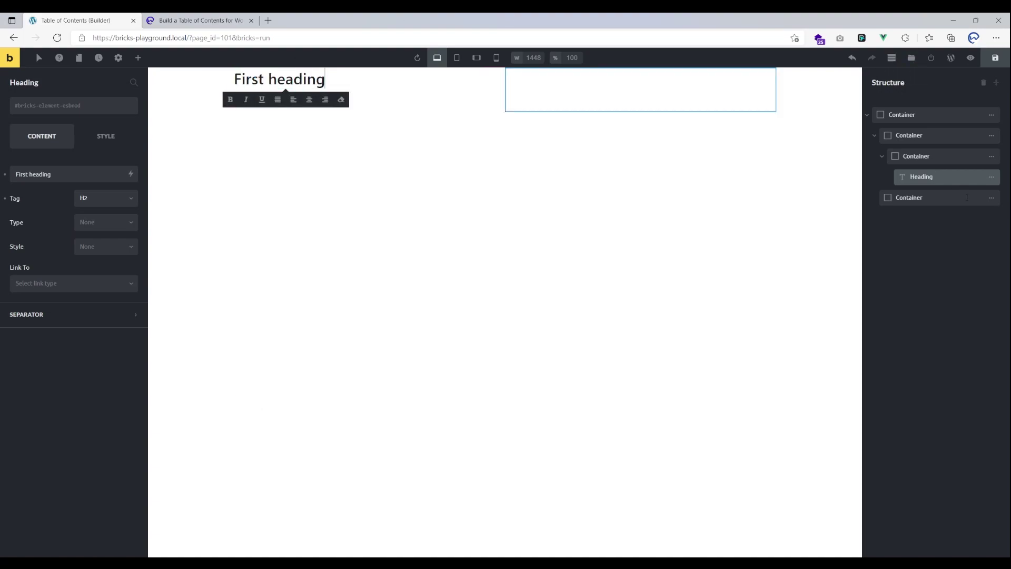
Duplicate the heading and turn the copy into an H3 reading "first subheading"
{"action": "left_click", "coordinate": [979, 176]}
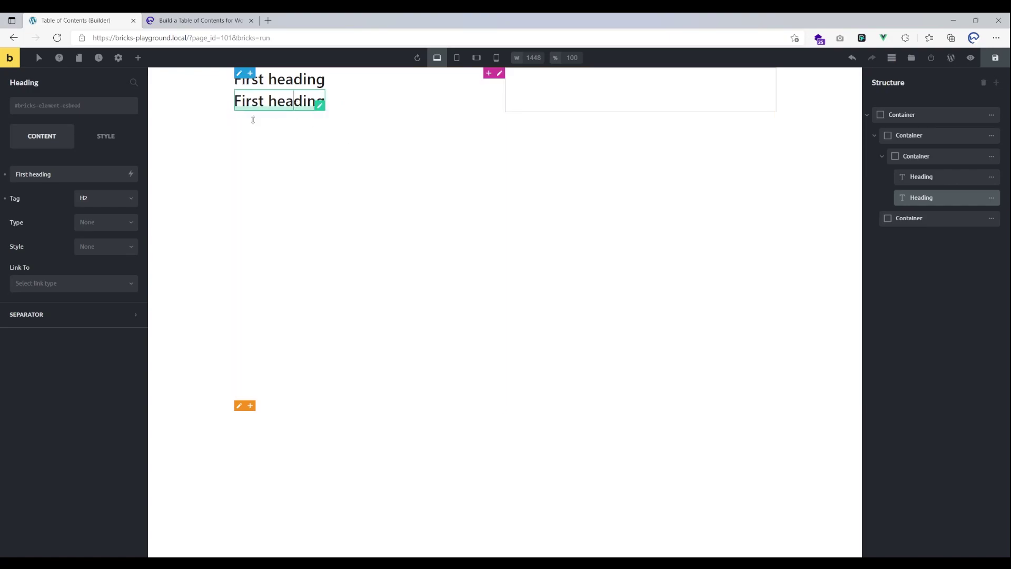
{"action": "left_click", "coordinate": [86, 203]}
{"action": "left_click", "coordinate": [87, 229]}
{"action": "left_click", "coordinate": [68, 171]}
{"action": "key", "text": "ctrl+shift+Left"}
{"action": "key", "text": "ctrl+shift+Left"}
{"action": "type", "text": "first subheading"}
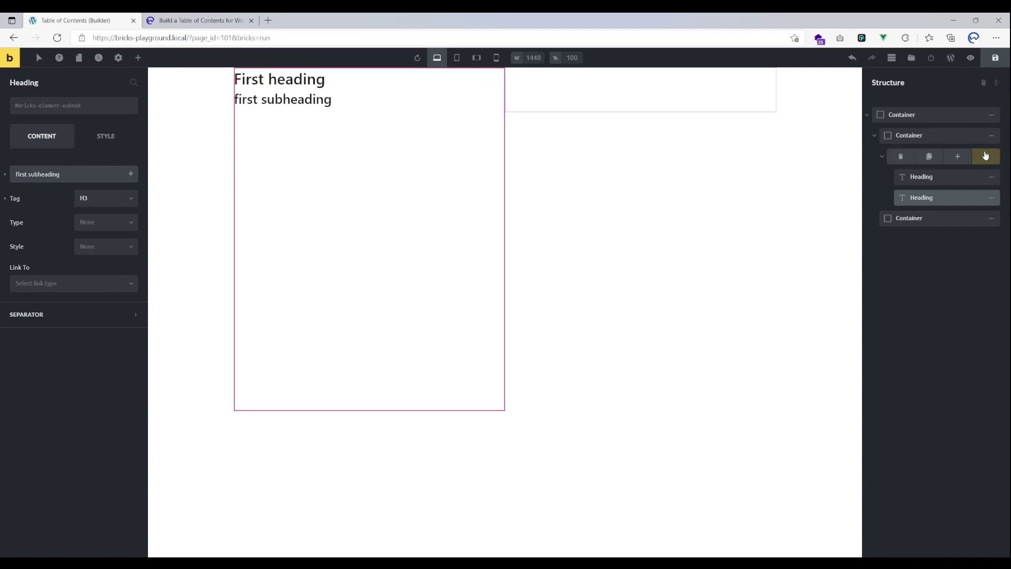
Duplicate the 70vh container with its two headings three times inside the first column
{"action": "left_click", "coordinate": [929, 155]}
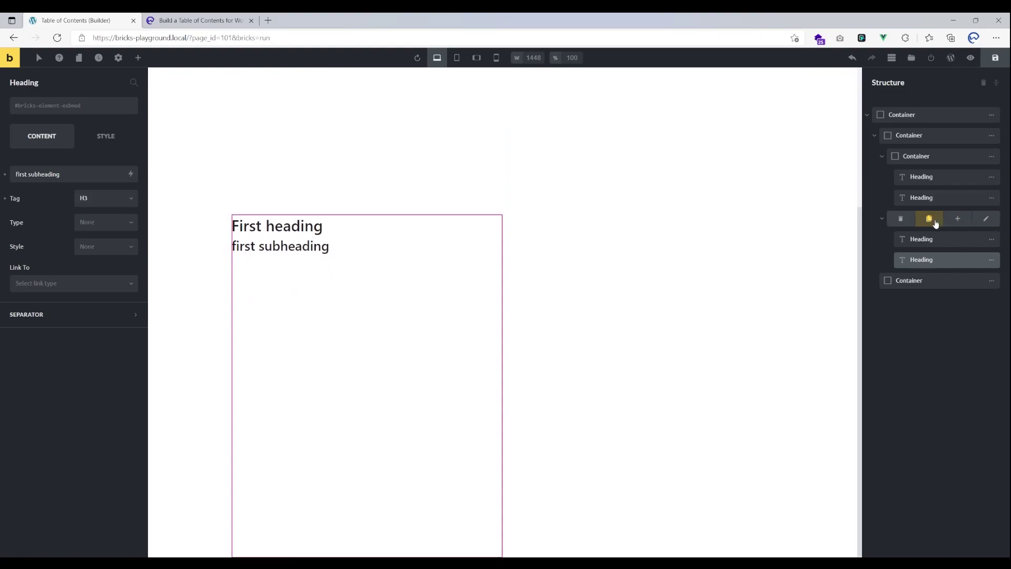
{"action": "left_click", "coordinate": [929, 218]}
{"action": "left_click", "coordinate": [929, 281]}
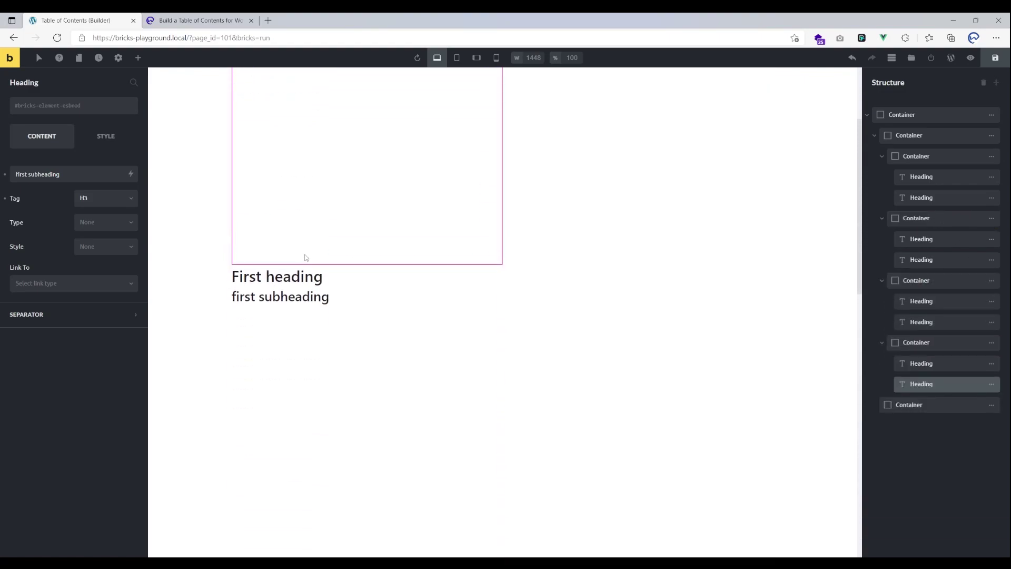
Change the second container's texts to "Second heading" for the H2 and "second subheading" for the H3
{"action": "triple_click", "coordinate": [276, 274]}
{"action": "type", "text": "Second heading"}
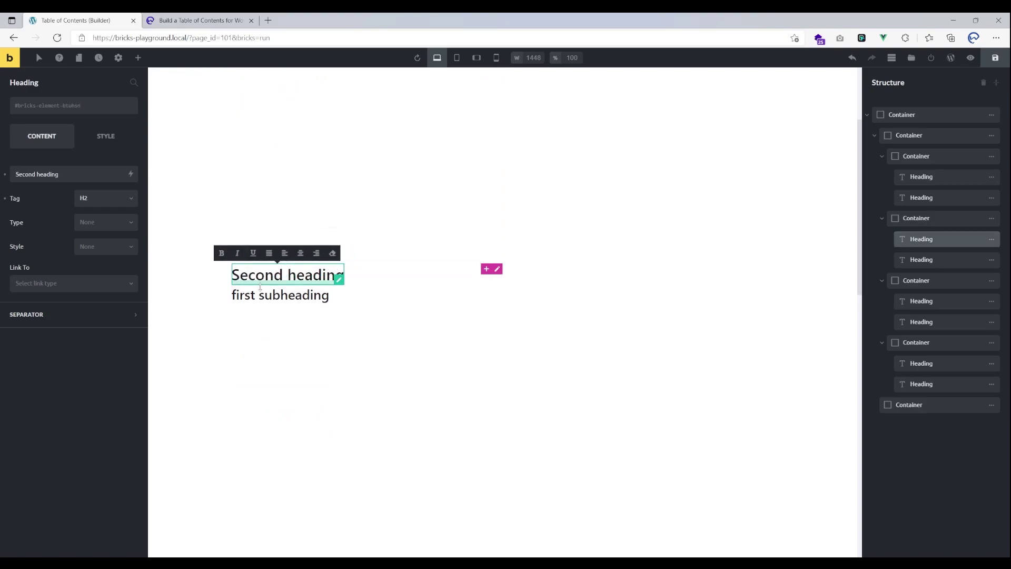
{"action": "left_click", "coordinate": [246, 294]}
{"action": "double_click", "coordinate": [243, 295]}
{"action": "type", "text": "second"}
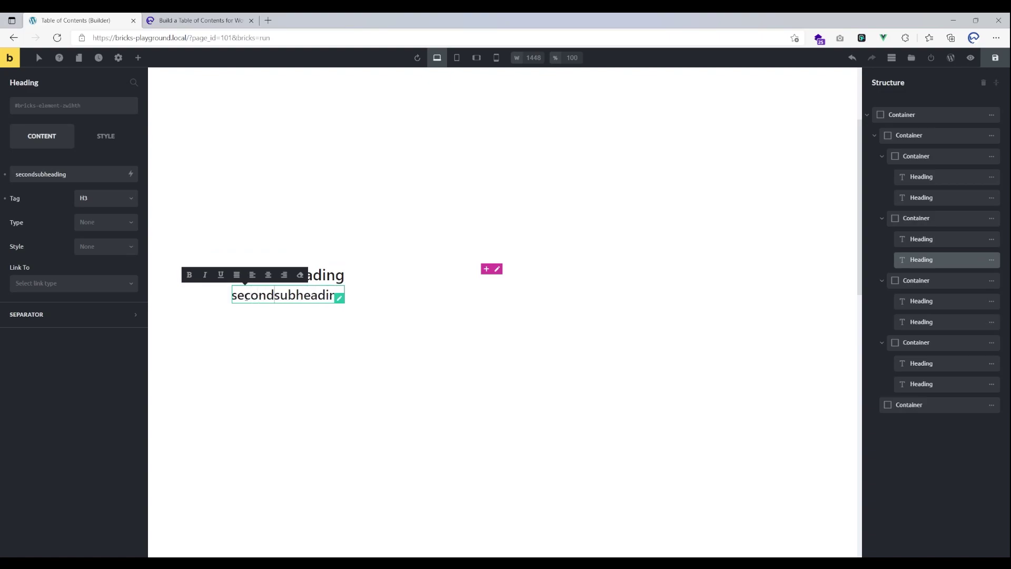
Change the third container's texts to "third heading" for the H2 and "third subheading" for the H3
{"action": "scroll", "coordinate": [322, 284], "scroll_direction": "up", "scroll_amount": 5}
{"action": "scroll", "coordinate": [269, 275], "scroll_direction": "down", "scroll_amount": 3}
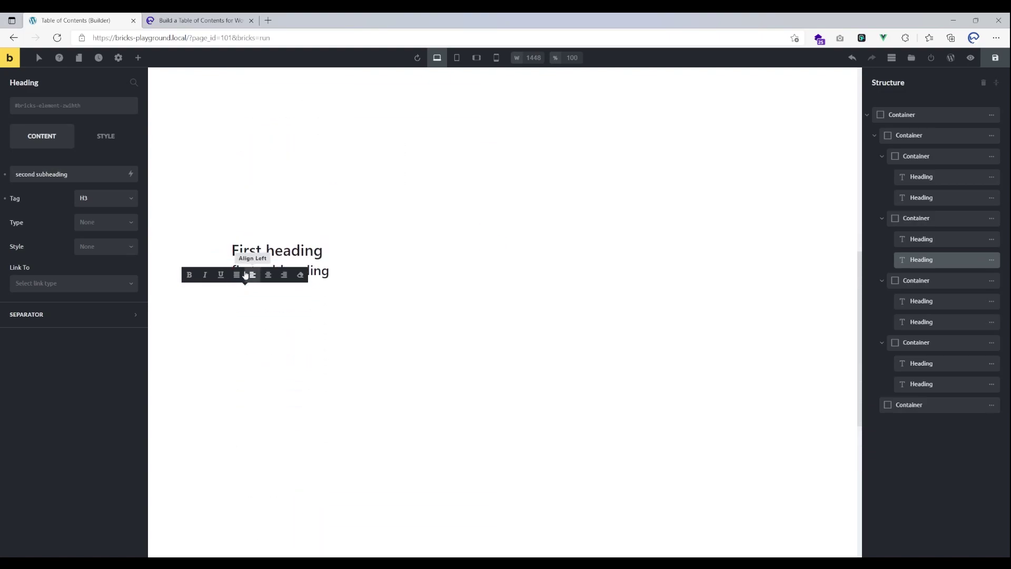
{"action": "double_click", "coordinate": [248, 250]}
{"action": "type", "text": "third"}
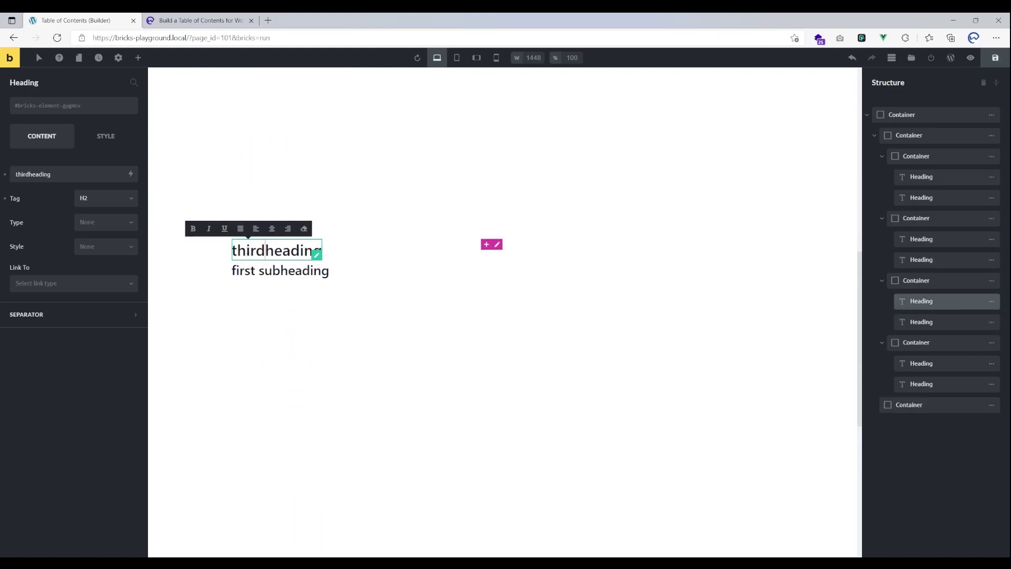
{"action": "left_click", "coordinate": [244, 265]}
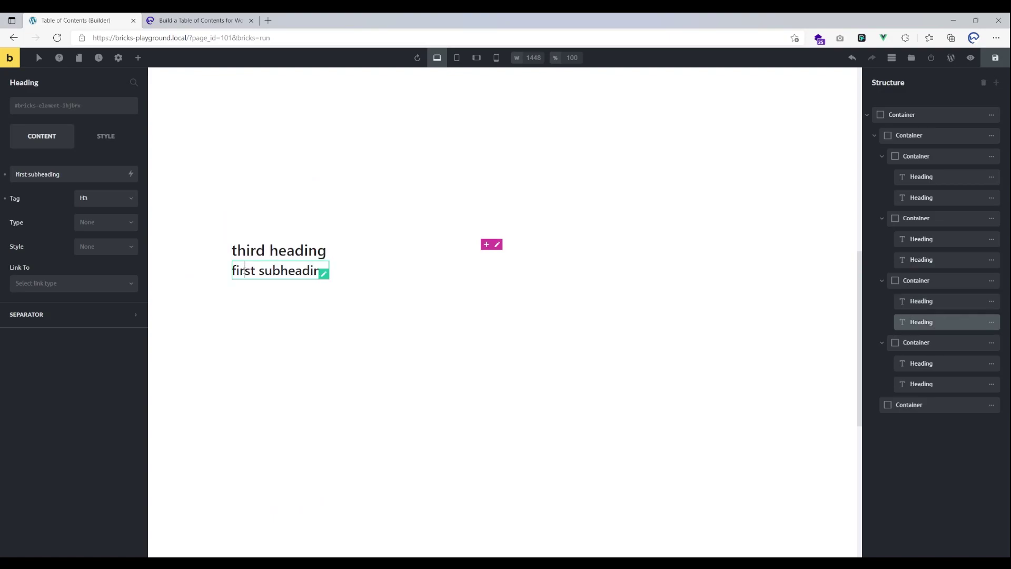
{"action": "double_click", "coordinate": [244, 271]}
{"action": "type", "text": "third"}
Change the last container's texts to "fourth heading" and "fourth subheading", and save the page
{"action": "scroll", "coordinate": [369, 316], "scroll_direction": "down", "scroll_amount": 4}
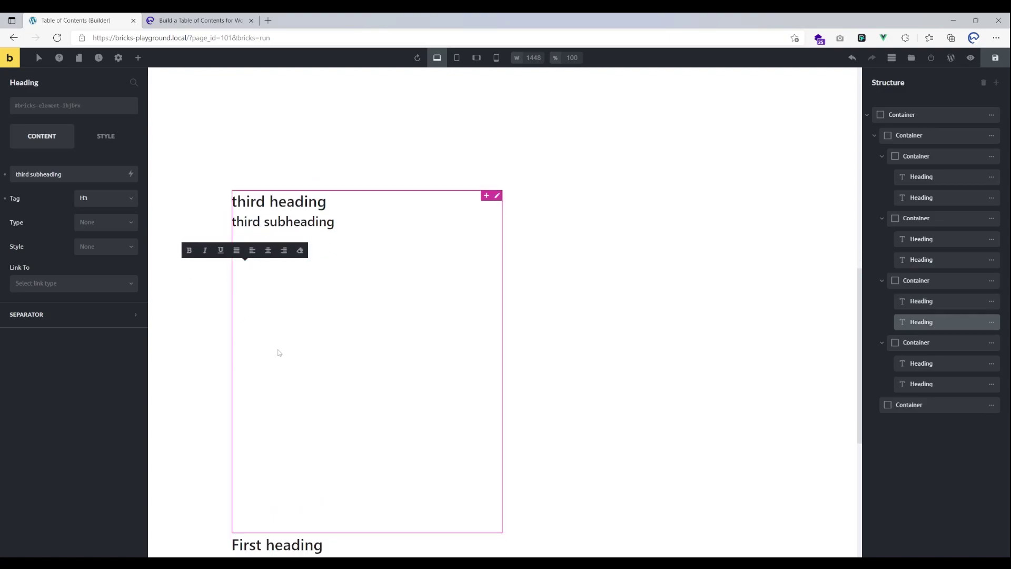
{"action": "double_click", "coordinate": [246, 373]}
{"action": "type", "text": "foruth"}
{"action": "key", "text": "BackSpace"}
{"action": "key", "text": "BackSpace"}
{"action": "key", "text": "BackSpace"}
{"action": "key", "text": "BackSpace"}
{"action": "key", "text": "BackSpace"}
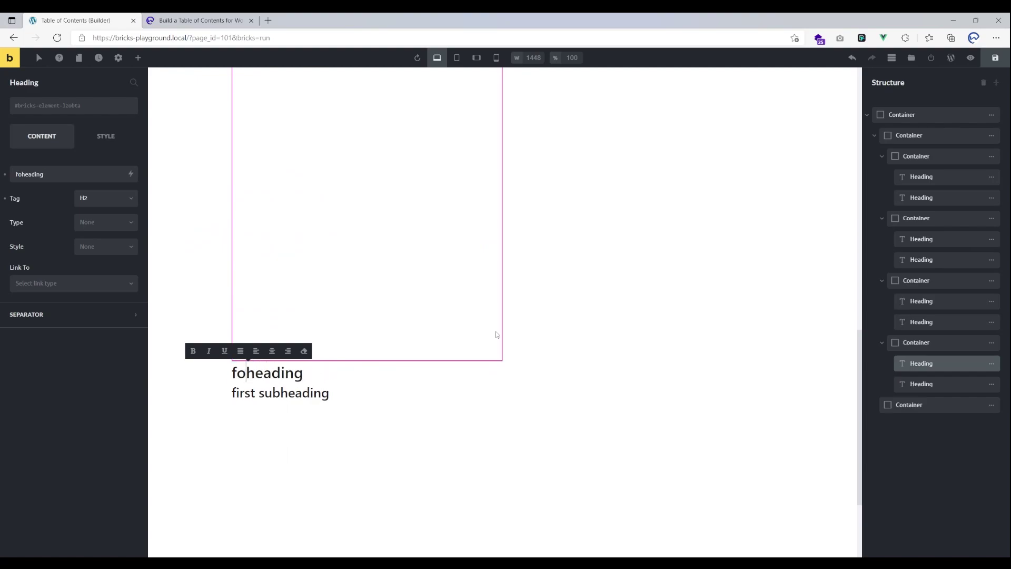
{"action": "type", "text": "urth"}
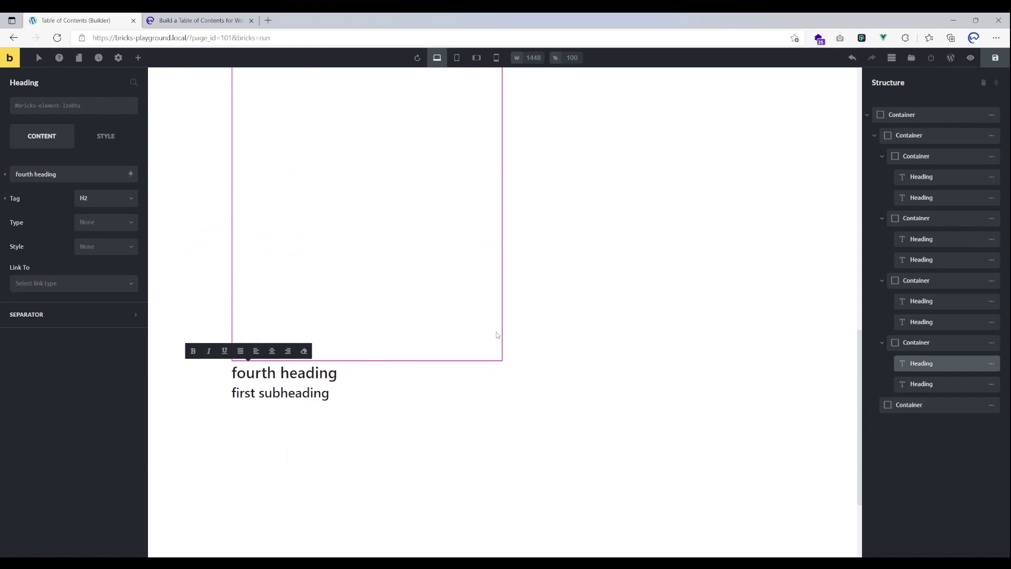
{"action": "double_click", "coordinate": [245, 393]}
{"action": "type", "text": "fourth"}
{"action": "scroll", "coordinate": [290, 422], "scroll_direction": "down", "scroll_amount": 3}
{"action": "scroll", "coordinate": [298, 421], "scroll_direction": "up", "scroll_amount": 15}
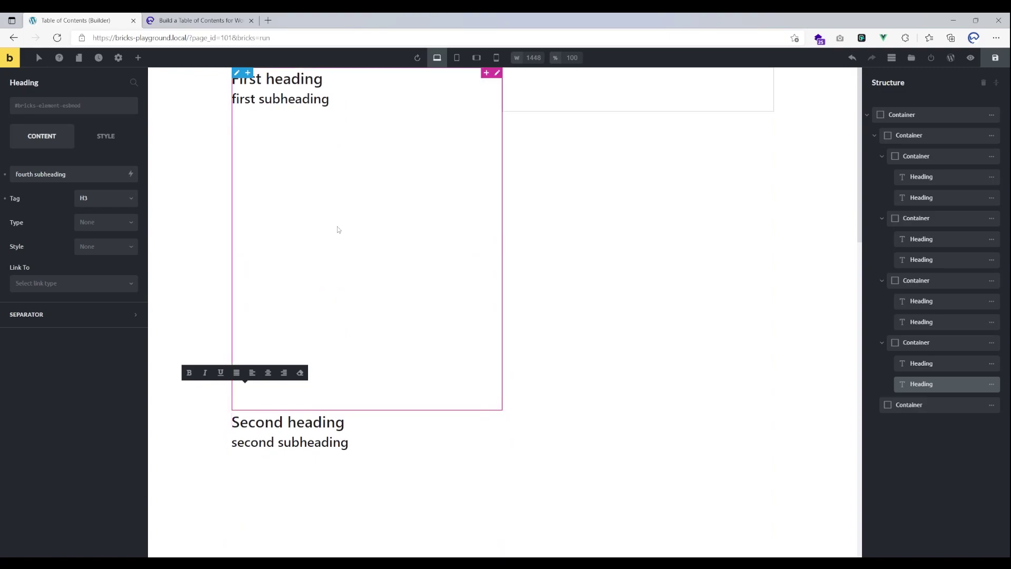
{"action": "left_click", "coordinate": [996, 57]}
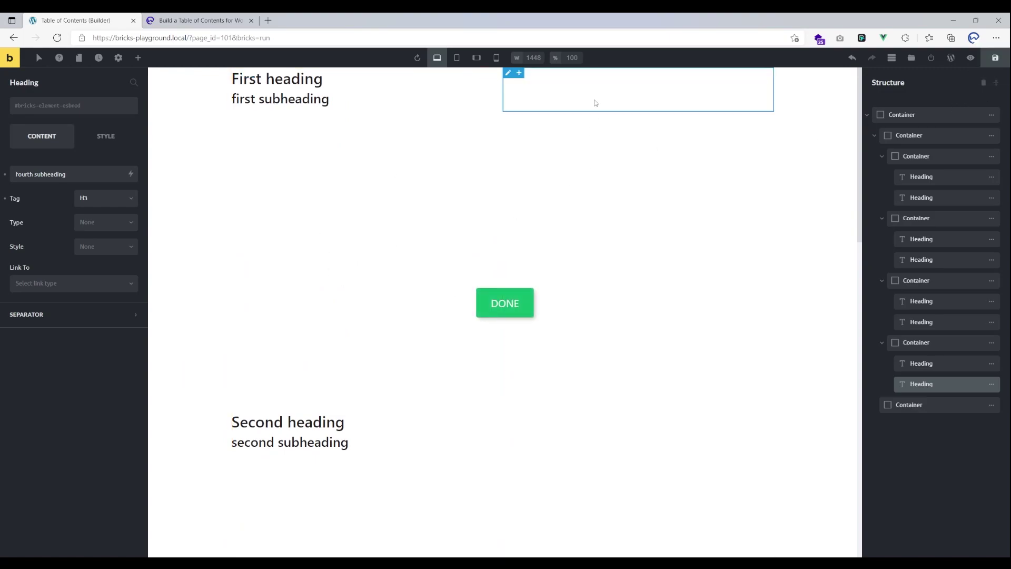
Add a heading reading "Table of Contents" to the empty second column container
{"action": "left_click", "coordinate": [597, 105]}
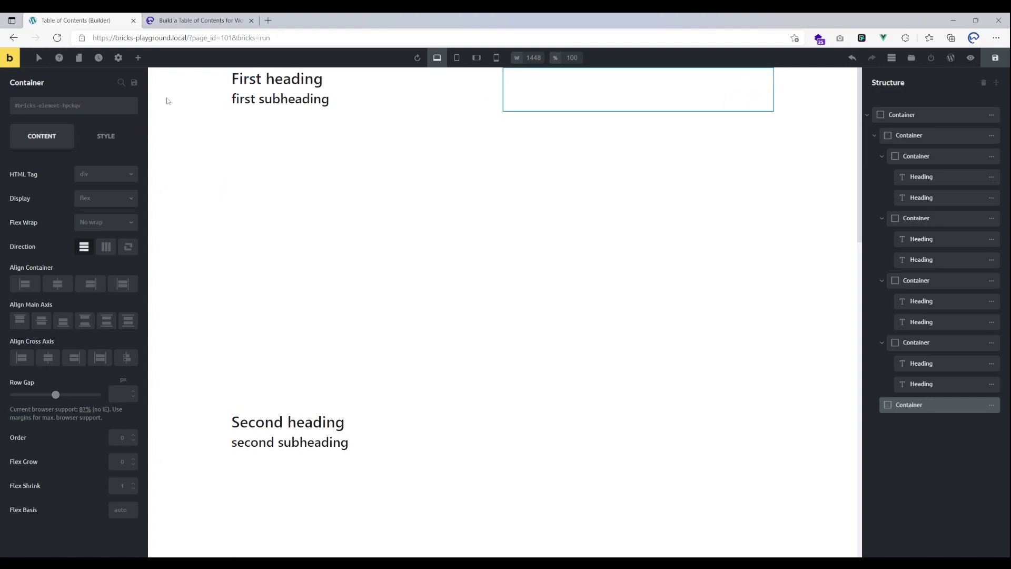
{"action": "left_click", "coordinate": [138, 57]}
{"action": "left_click", "coordinate": [107, 143]}
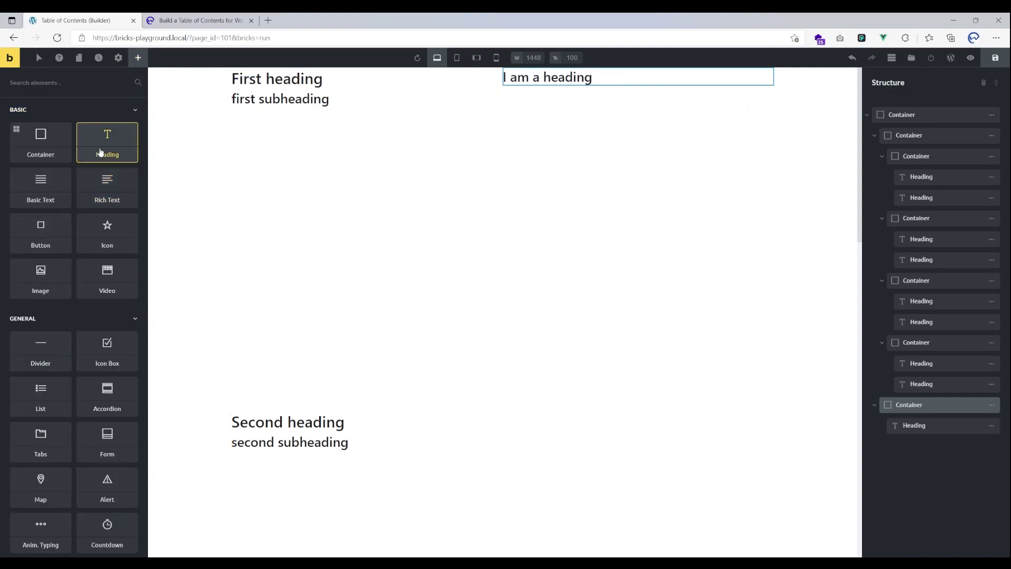
{"action": "triple_click", "coordinate": [537, 78]}
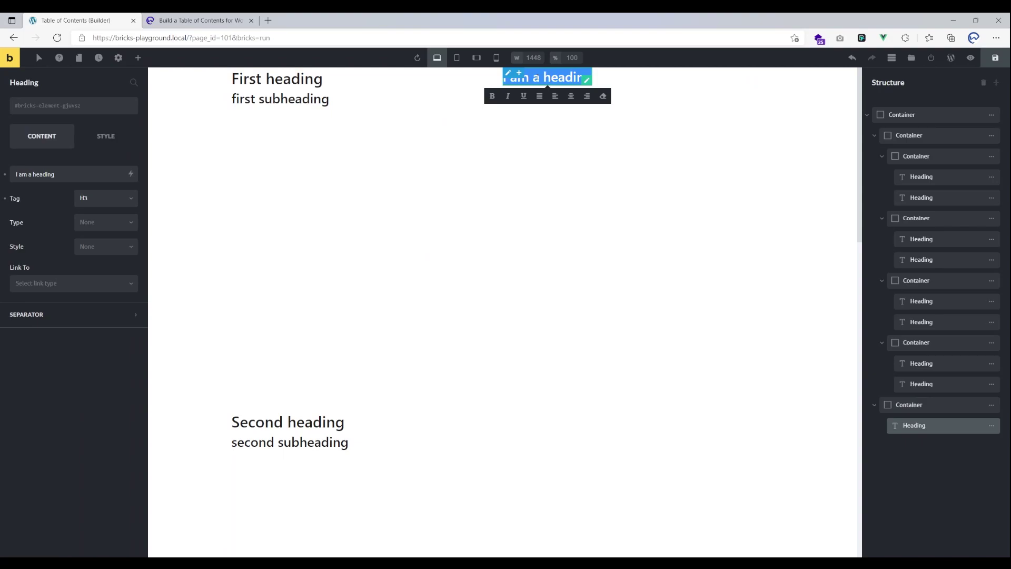
{"action": "type", "text": "Table of Contents"}
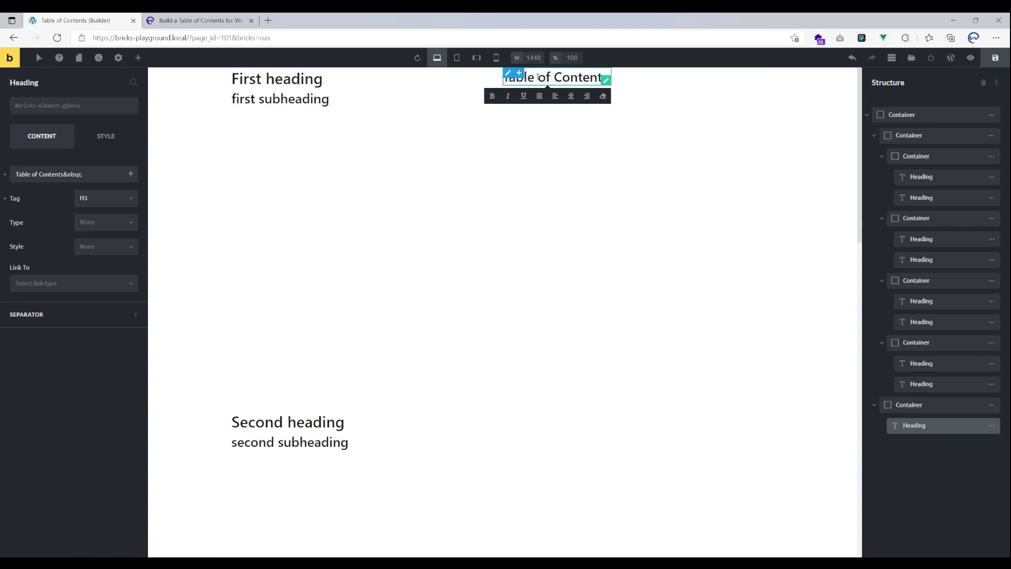
{"action": "left_click", "coordinate": [580, 84]}
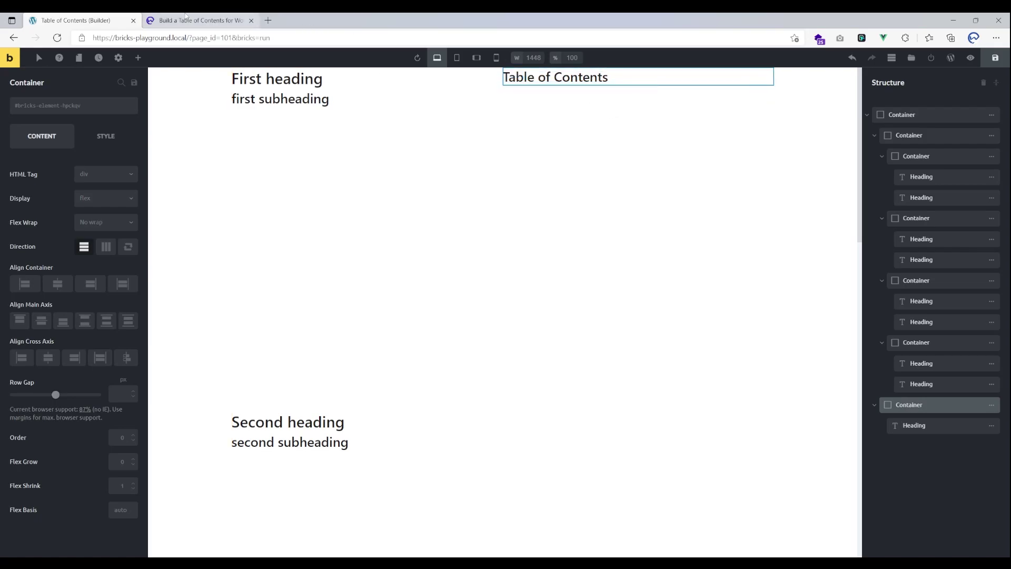
Examine how the table of contents behaves while scrolling on the tutorial web page, and return to the builder
{"action": "left_click", "coordinate": [185, 16]}
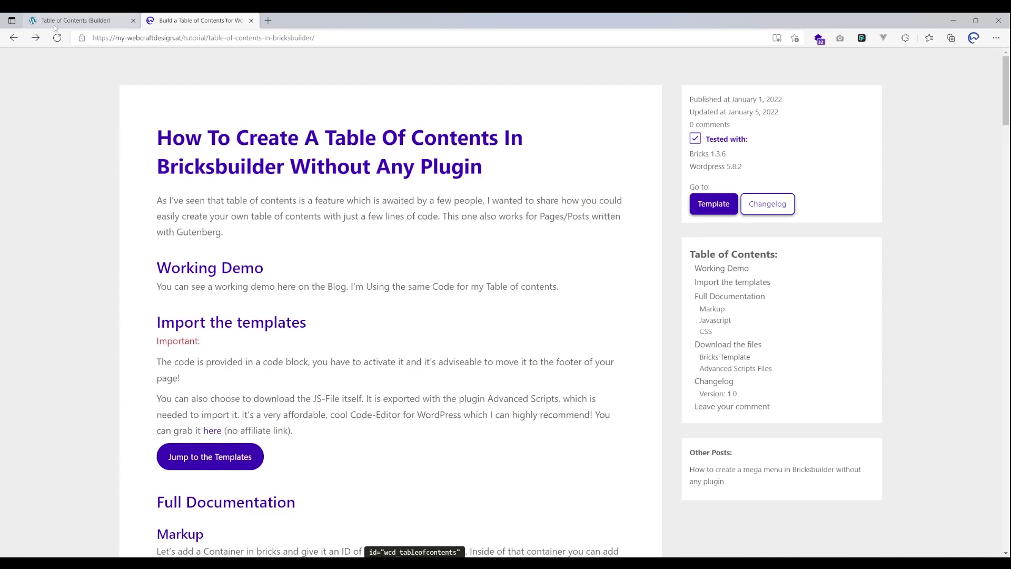
{"action": "scroll", "coordinate": [649, 253], "scroll_direction": "down", "scroll_amount": 8}
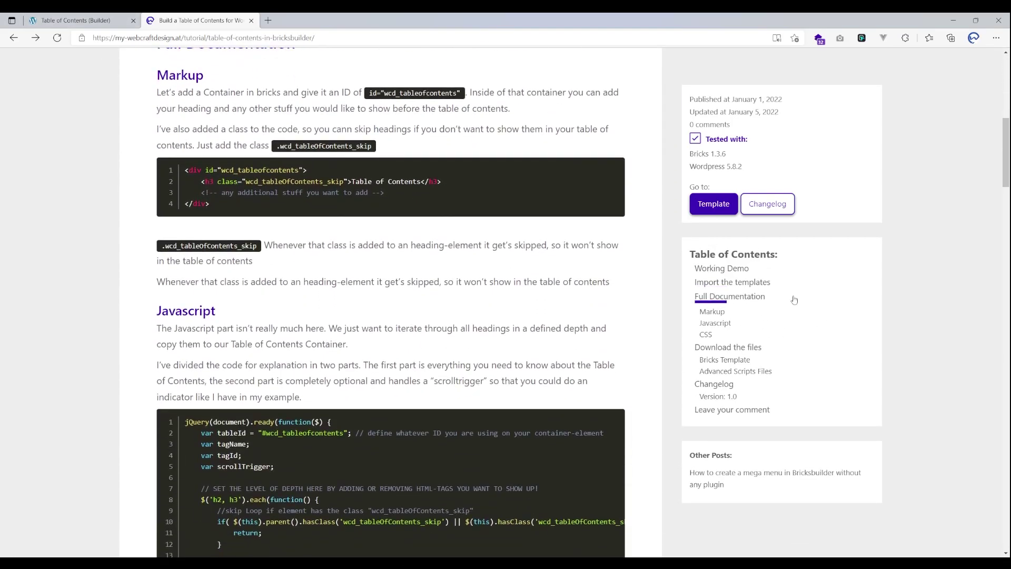
{"action": "scroll", "coordinate": [784, 310], "scroll_direction": "down", "scroll_amount": 6}
{"action": "scroll", "coordinate": [336, 153], "scroll_direction": "up", "scroll_amount": 1}
{"action": "scroll", "coordinate": [336, 153], "scroll_direction": "up", "scroll_amount": 10}
{"action": "key", "text": "ctrl+shift+Tab"}
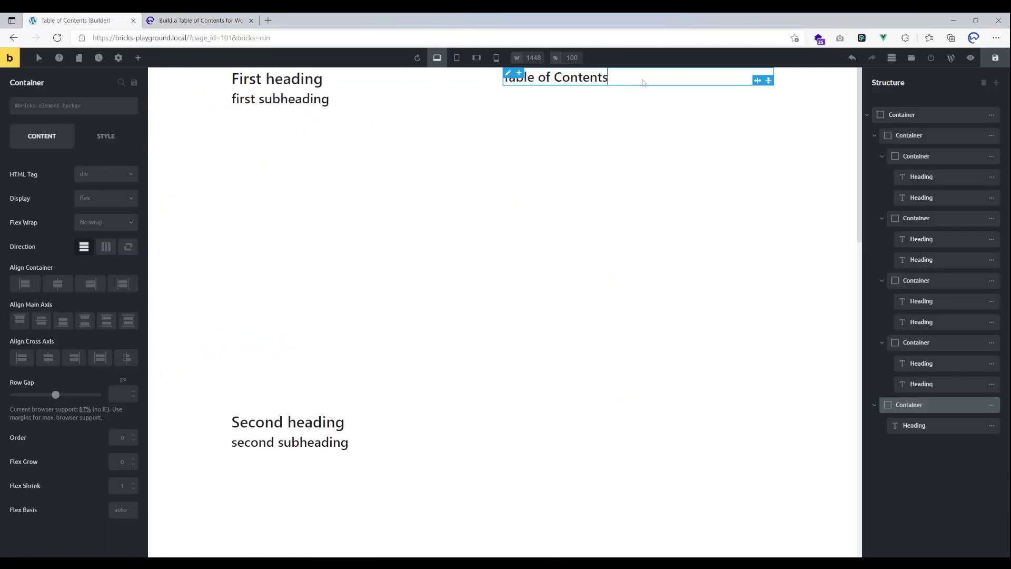
Make the second column container sticky with a top offset of 60 px and save the page
{"action": "left_click", "coordinate": [107, 137]}
{"action": "left_click", "coordinate": [61, 170]}
{"action": "left_click", "coordinate": [93, 447]}
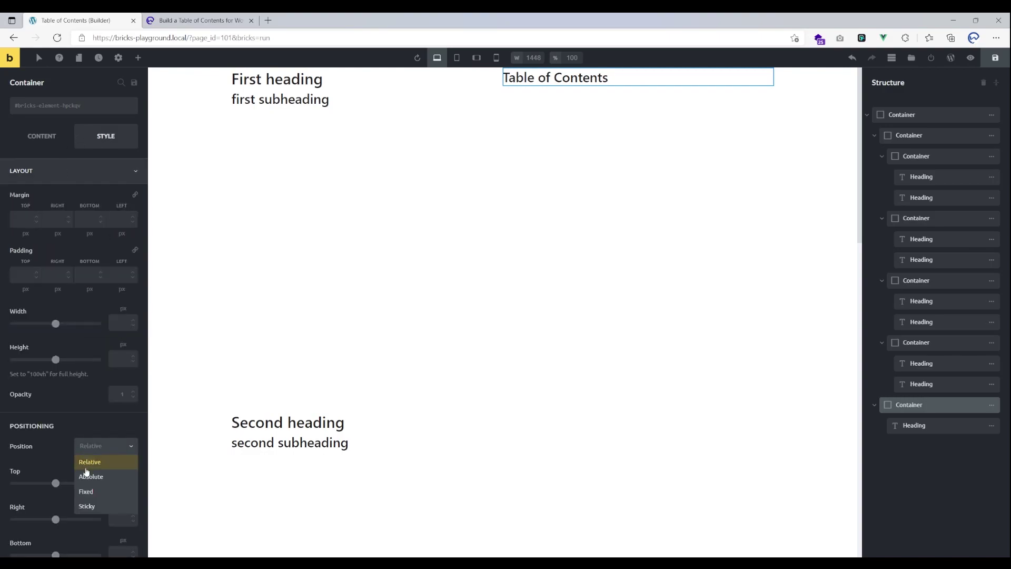
{"action": "left_click", "coordinate": [87, 506]}
{"action": "scroll", "coordinate": [104, 351], "scroll_direction": "down", "scroll_amount": 4}
{"action": "left_click", "coordinate": [122, 286]}
{"action": "type", "text": "60"}
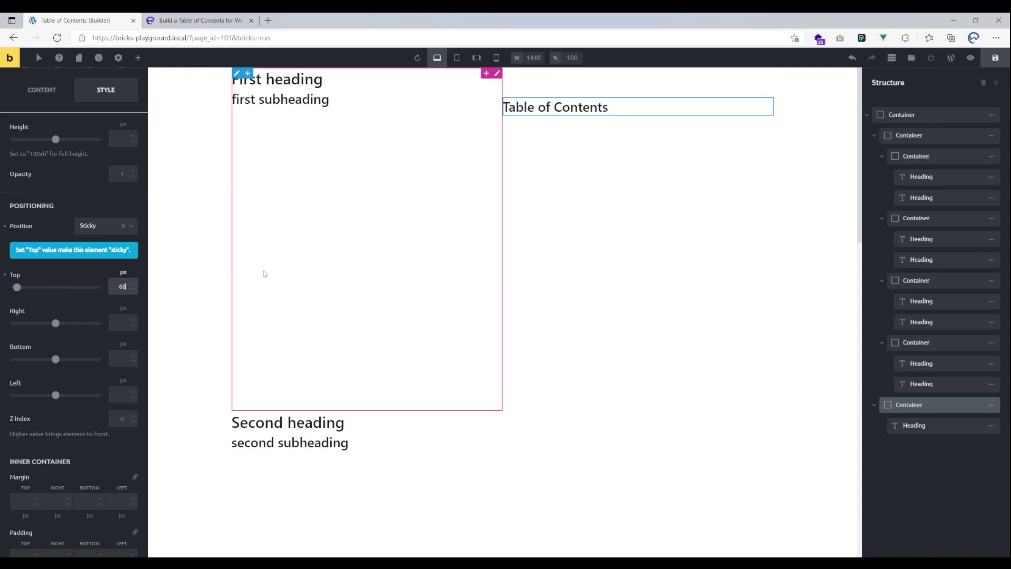
{"action": "left_click", "coordinate": [995, 59]}
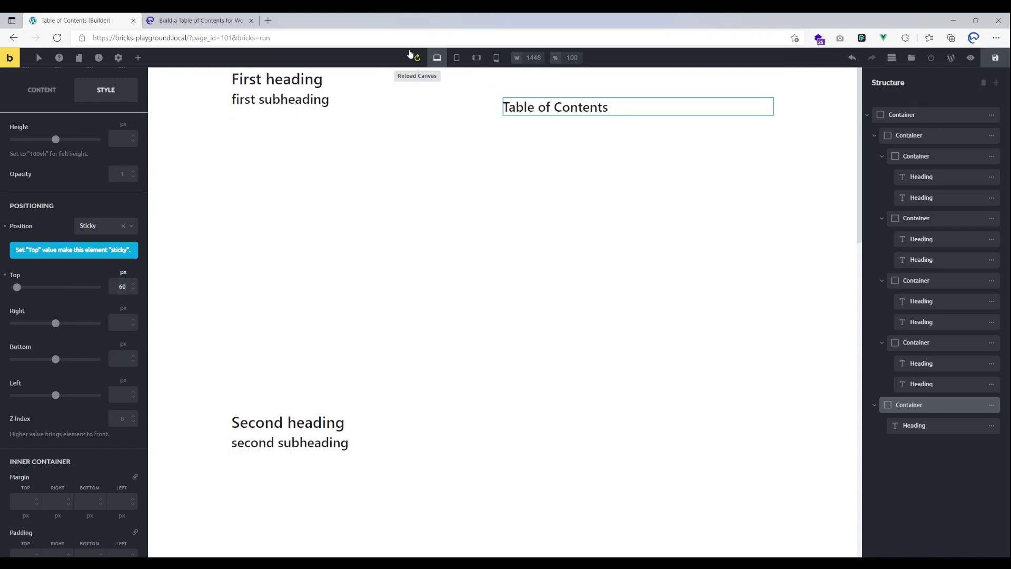
Check the sticky "Table of Contents" column while scrolling the page on the front end, and return to the builder
{"action": "left_click", "coordinate": [975, 59]}
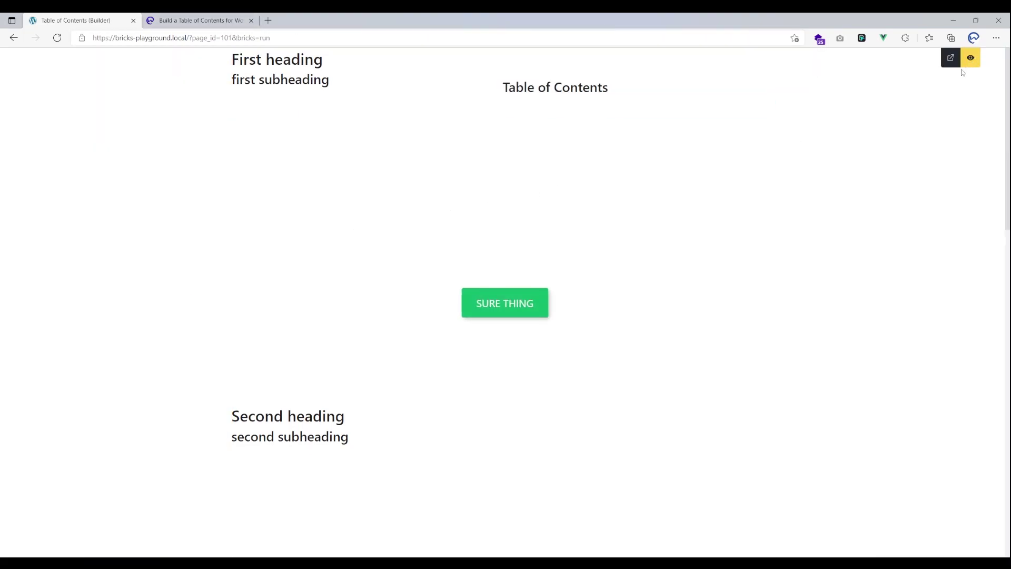
{"action": "left_click", "coordinate": [950, 57]}
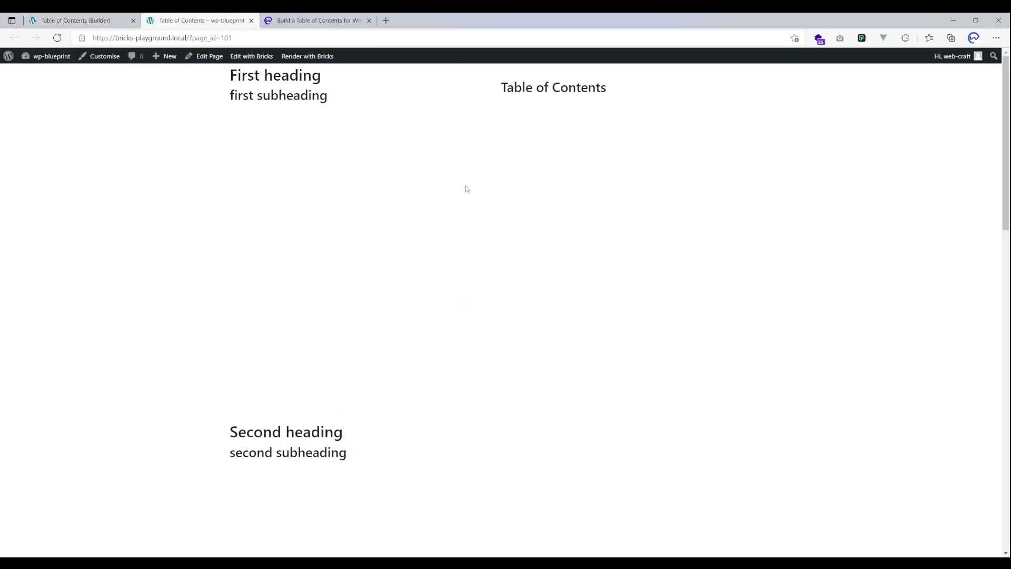
{"action": "scroll", "coordinate": [465, 187], "scroll_direction": "down", "scroll_amount": 4}
{"action": "left_click_drag", "start_coordinate": [506, 87], "coordinate": [588, 87]}
{"action": "scroll", "coordinate": [428, 167], "scroll_direction": "down", "scroll_amount": 12}
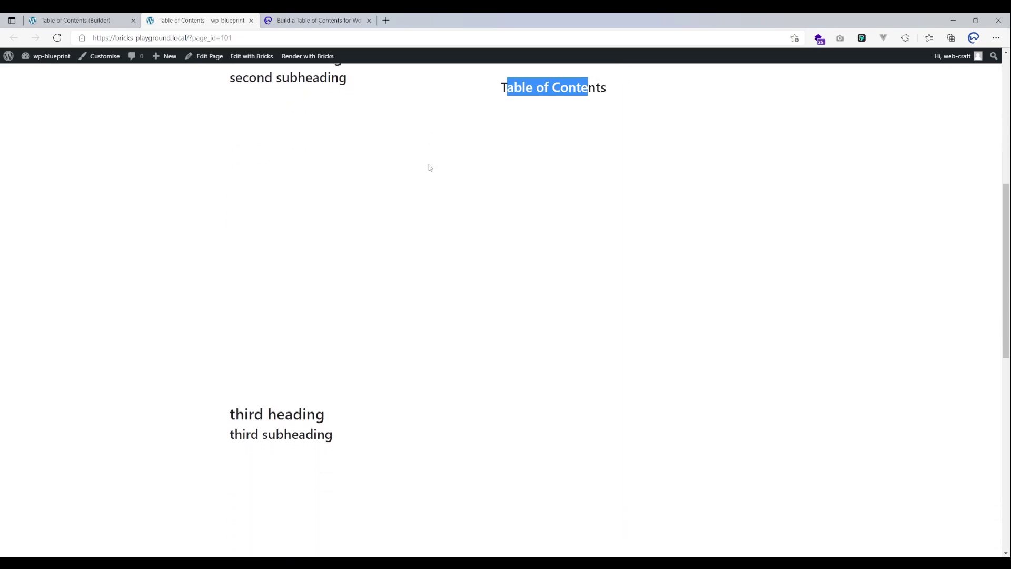
{"action": "scroll", "coordinate": [275, 154], "scroll_direction": "up", "scroll_amount": 14}
{"action": "scroll", "coordinate": [274, 153], "scroll_direction": "up", "scroll_amount": 3}
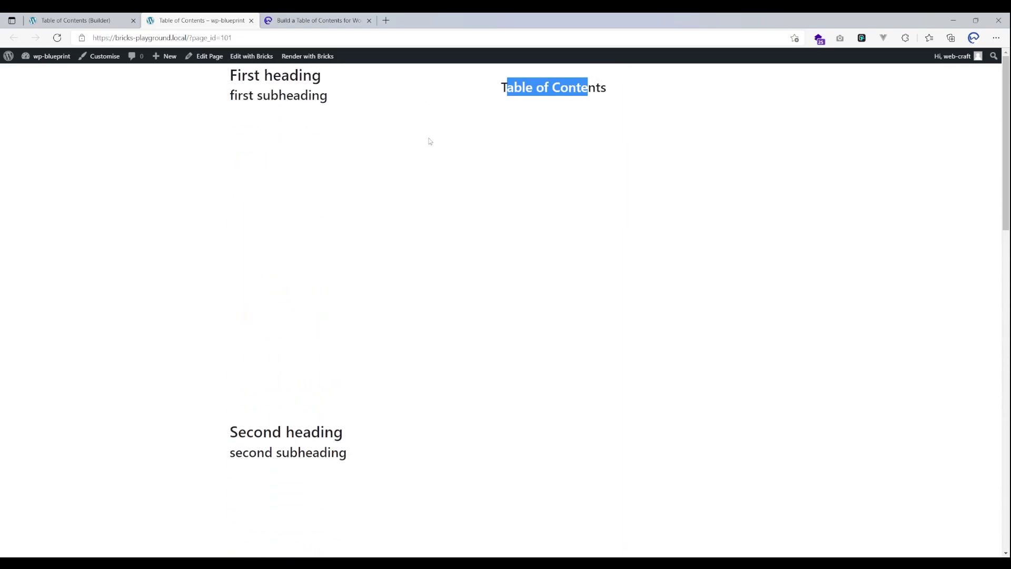
{"action": "left_click", "coordinate": [422, 138]}
{"action": "left_click", "coordinate": [73, 20]}
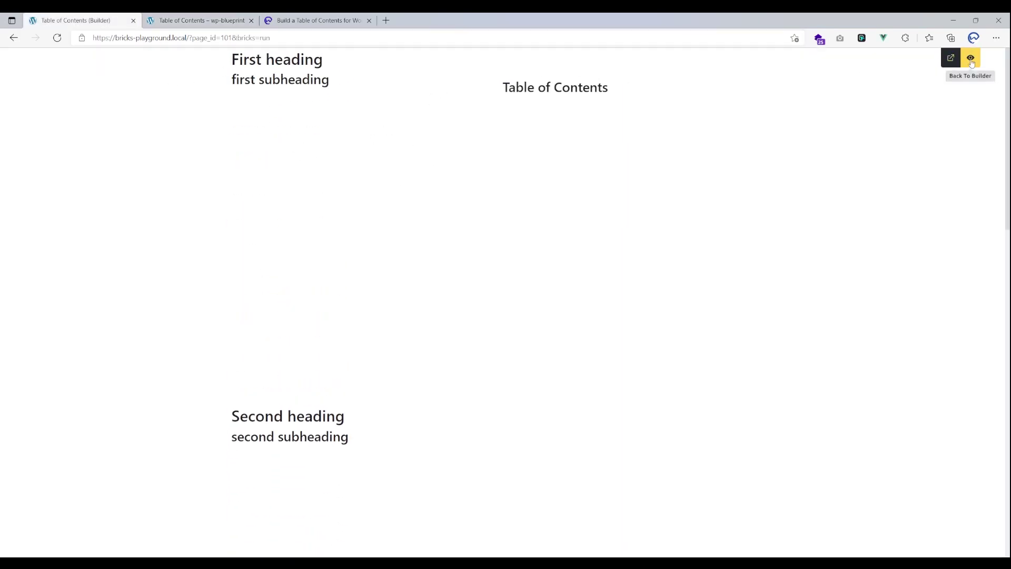
{"action": "left_click", "coordinate": [951, 58]}
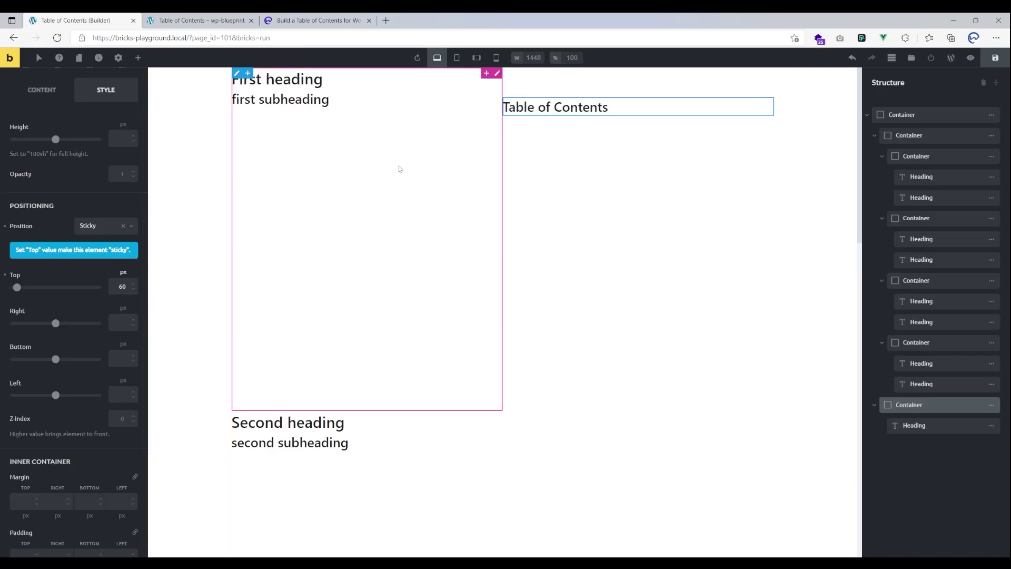
Set the CSS ID of the sticky second column container to wcd_tableofcontents
{"action": "left_click", "coordinate": [886, 402]}
{"action": "left_click_drag", "start_coordinate": [886, 400], "coordinate": [890, 396]}
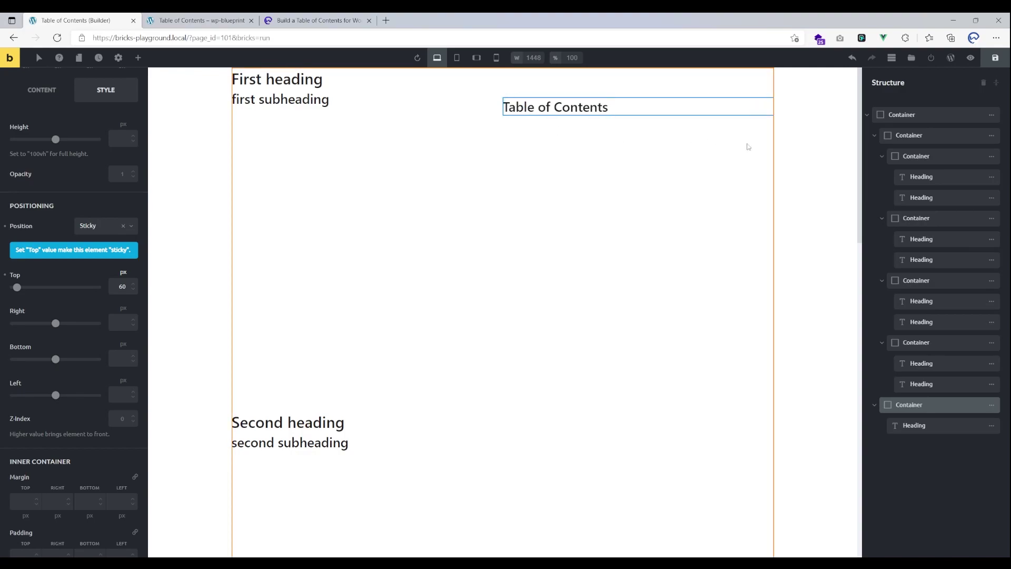
{"action": "scroll", "coordinate": [87, 94], "scroll_direction": "up", "scroll_amount": 1}
{"action": "scroll", "coordinate": [85, 132], "scroll_direction": "up", "scroll_amount": 3}
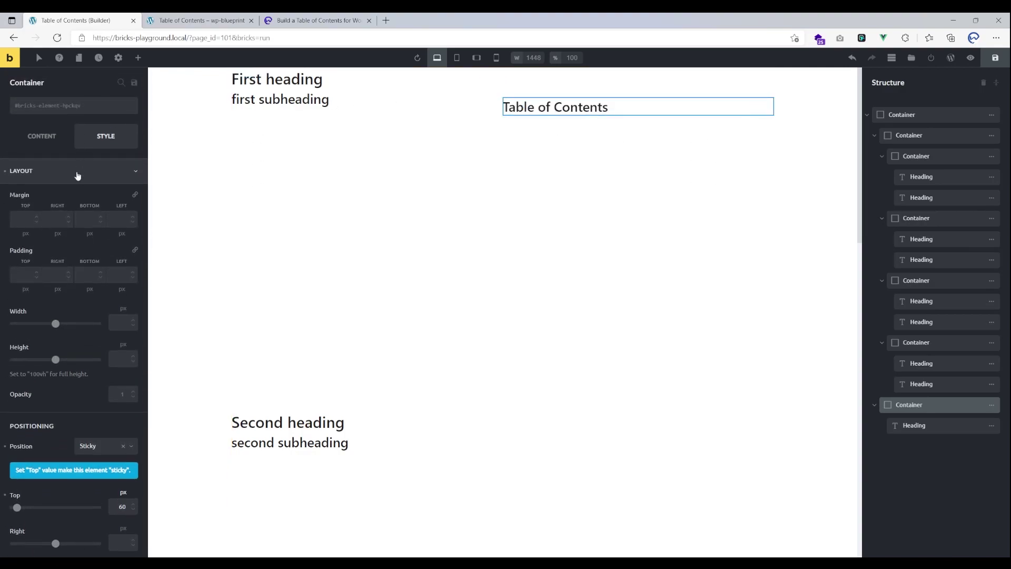
{"action": "left_click", "coordinate": [64, 179]}
{"action": "left_click", "coordinate": [32, 345]}
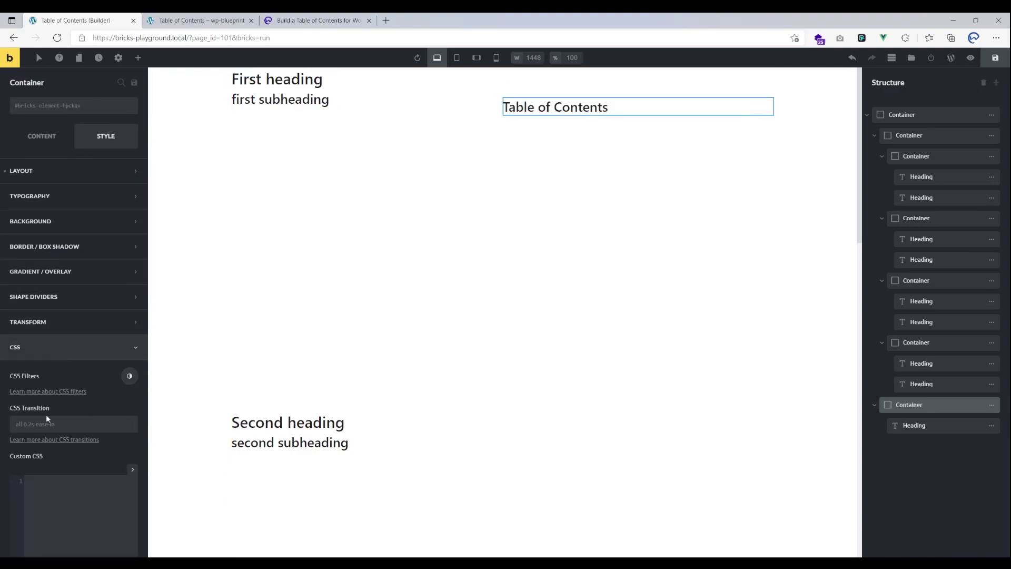
{"action": "scroll", "coordinate": [13, 385], "scroll_direction": "down", "scroll_amount": 2}
{"action": "scroll", "coordinate": [14, 389], "scroll_direction": "down", "scroll_amount": 1}
{"action": "left_click", "coordinate": [74, 502]}
{"action": "mouse_move", "coordinate": [537, 563]}
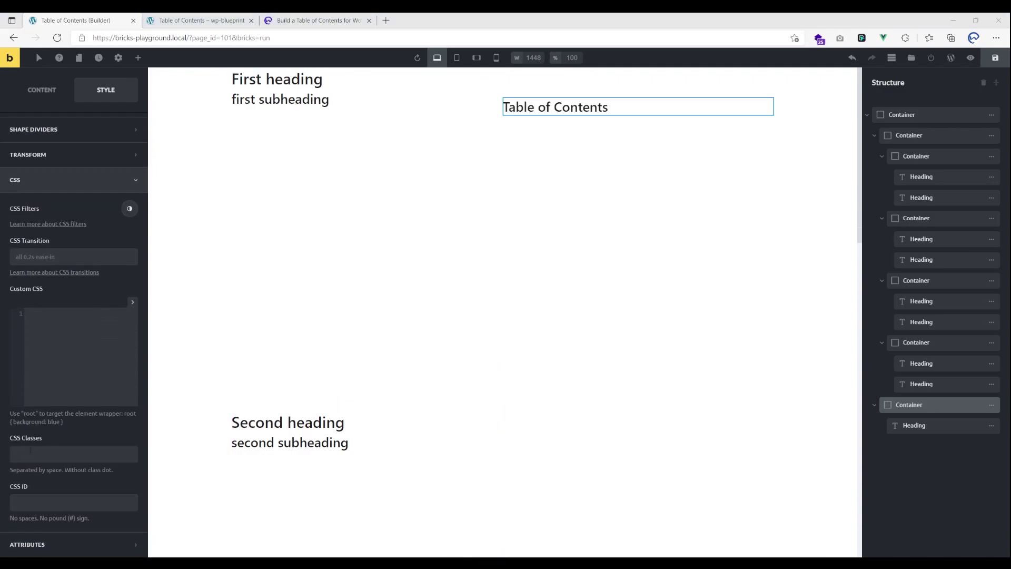
{"action": "left_click", "coordinate": [42, 498]}
{"action": "type", "text": "wcd_tableofcontents"}
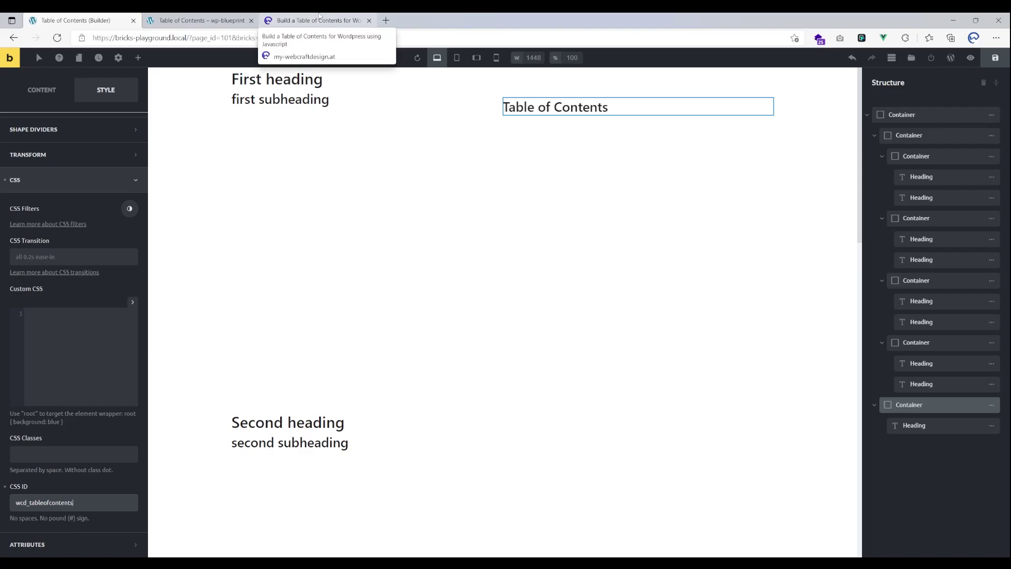
Check the tableId variable in the tutorial page's JavaScript code and return to the builder
{"action": "left_click", "coordinate": [319, 16]}
{"action": "scroll", "coordinate": [351, 228], "scroll_direction": "down", "scroll_amount": 7}
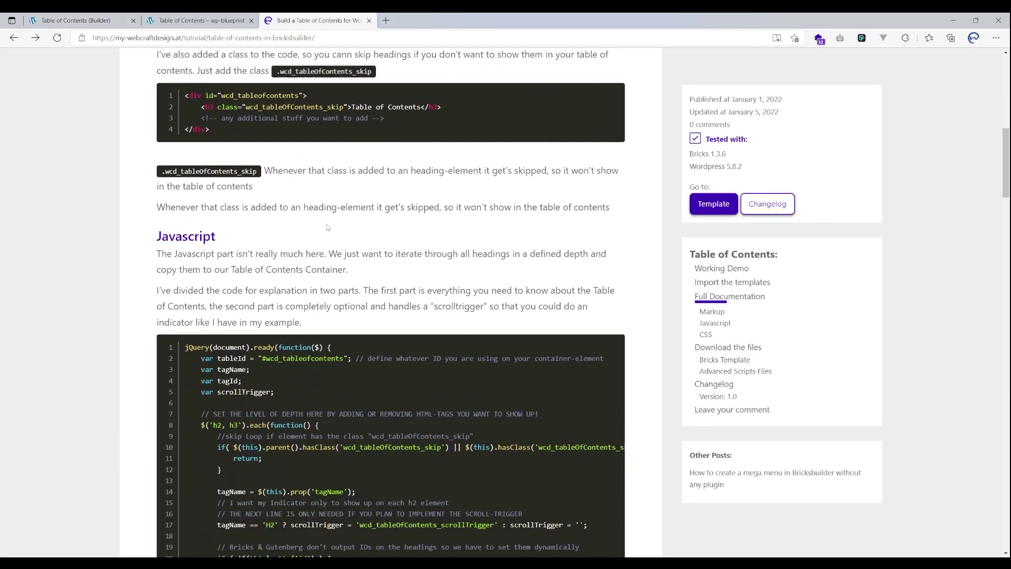
{"action": "left_click_drag", "start_coordinate": [199, 356], "coordinate": [356, 356]}
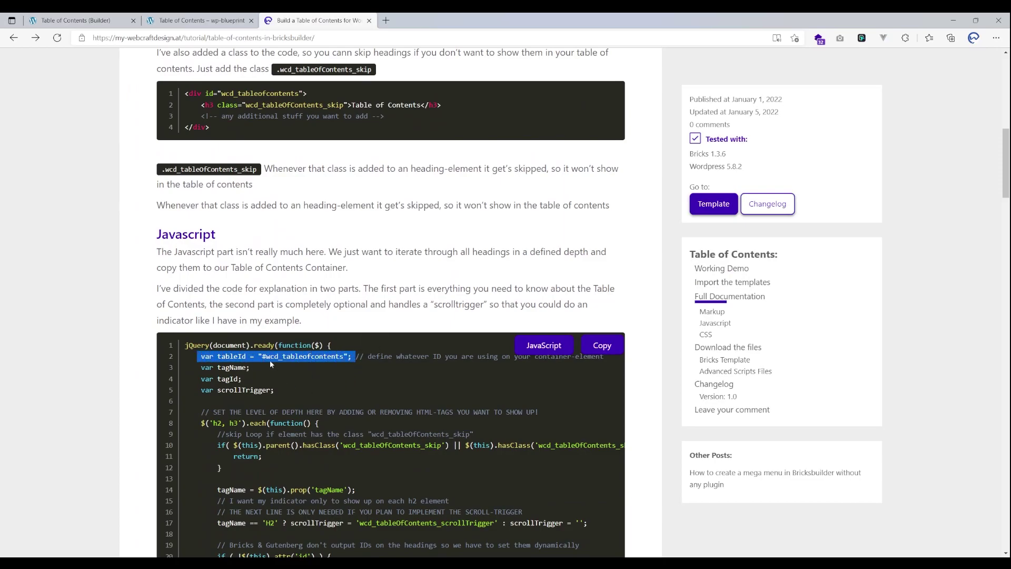
{"action": "left_click", "coordinate": [196, 21]}
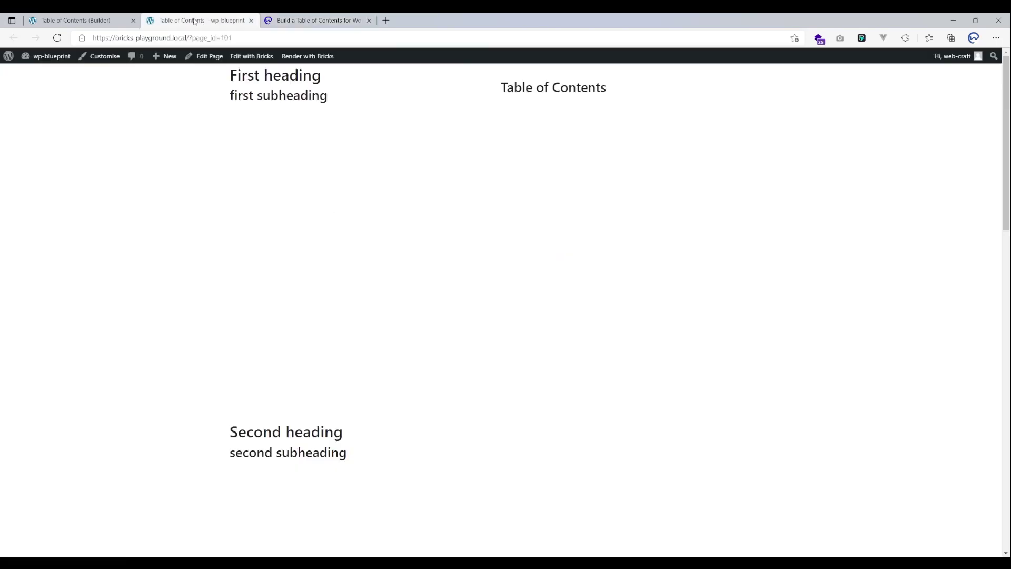
{"action": "left_click", "coordinate": [90, 18]}
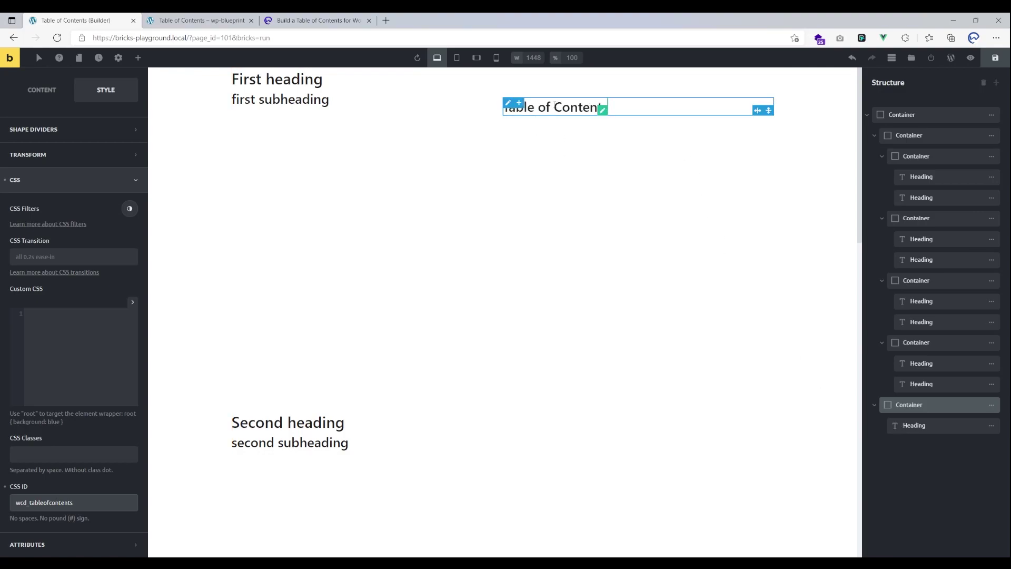
Add a Code element at the end of the page, below the main container
{"action": "left_click", "coordinate": [568, 116]}
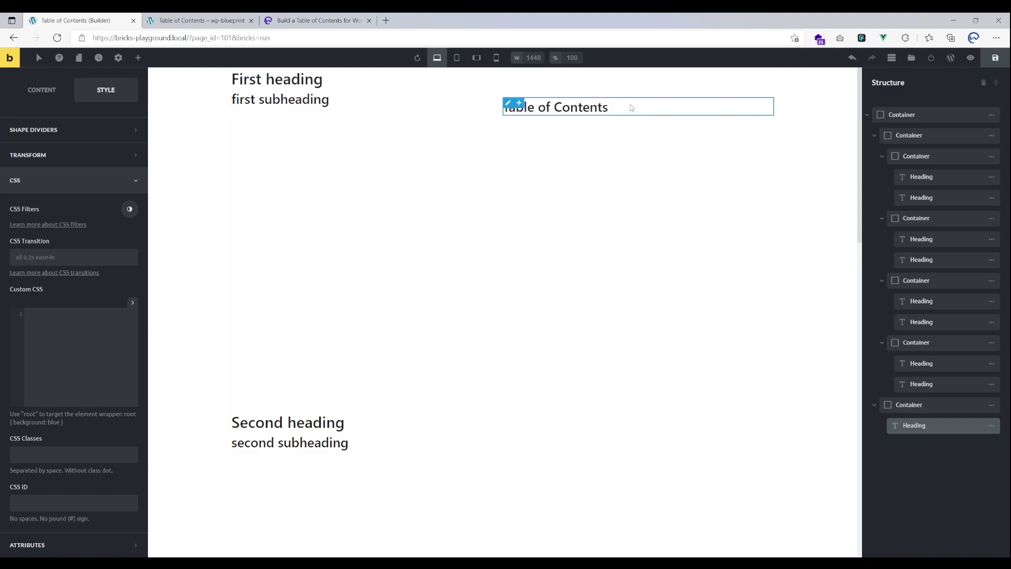
{"action": "left_click_drag", "start_coordinate": [664, 117], "coordinate": [502, 108]}
{"action": "left_click", "coordinate": [665, 197]}
{"action": "scroll", "coordinate": [674, 232], "scroll_direction": "down", "scroll_amount": 15}
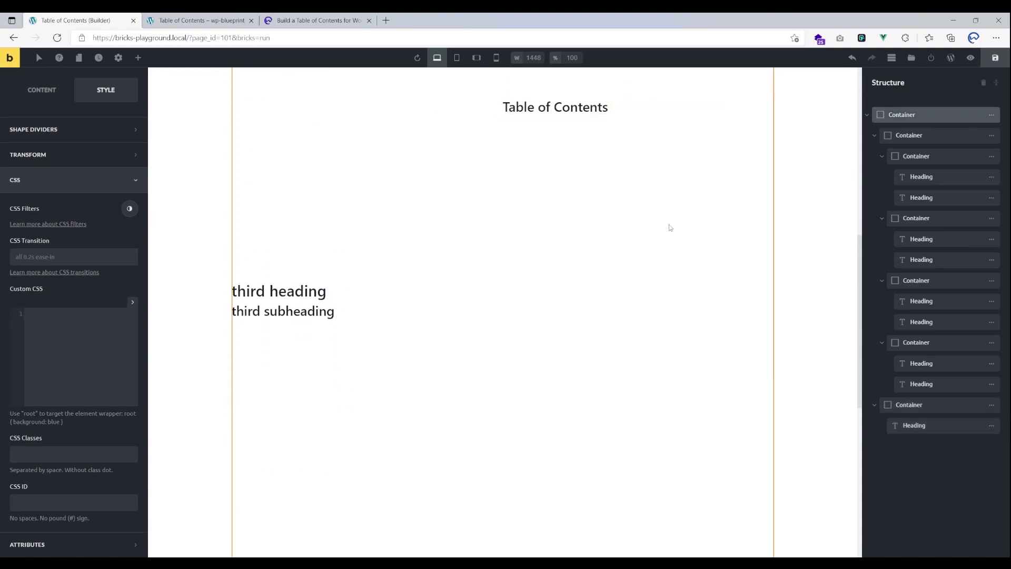
{"action": "left_click", "coordinate": [138, 58]}
{"action": "type", "text": "code"}
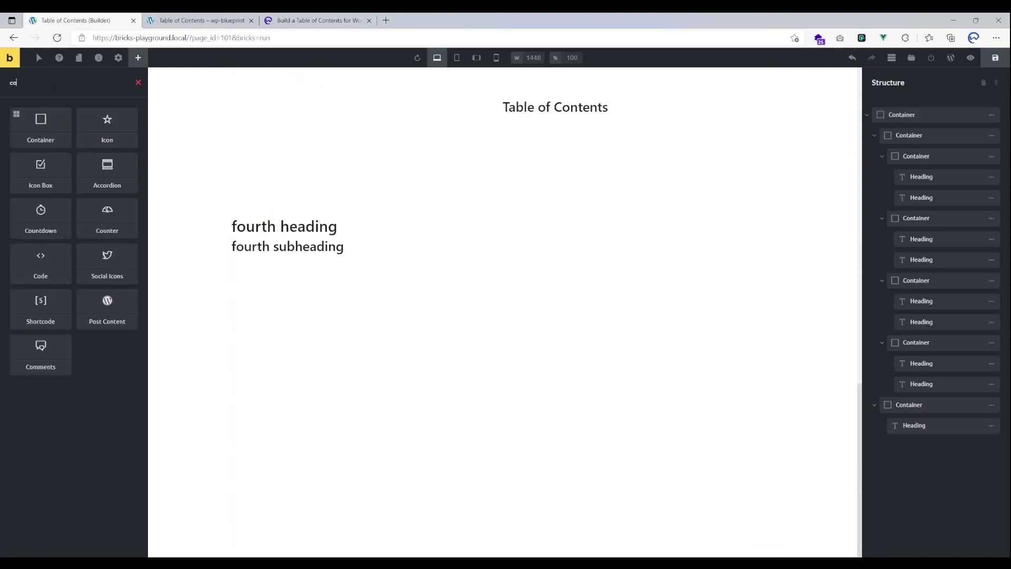
{"action": "left_click", "coordinate": [40, 125]}
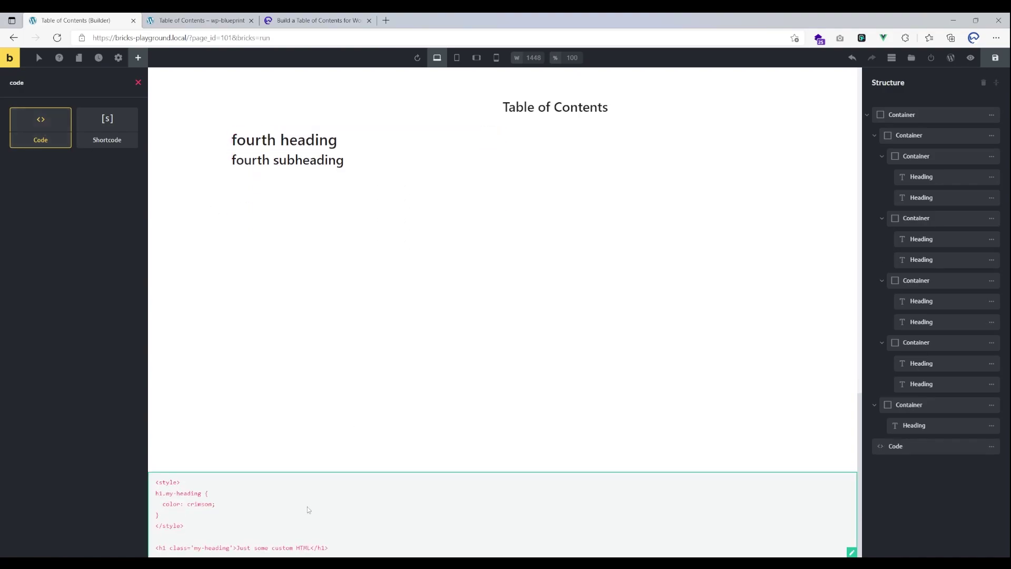
Copy the first JavaScript code block from the tutorial page
{"action": "left_click", "coordinate": [316, 20]}
{"action": "scroll", "coordinate": [340, 276], "scroll_direction": "down", "scroll_amount": 3}
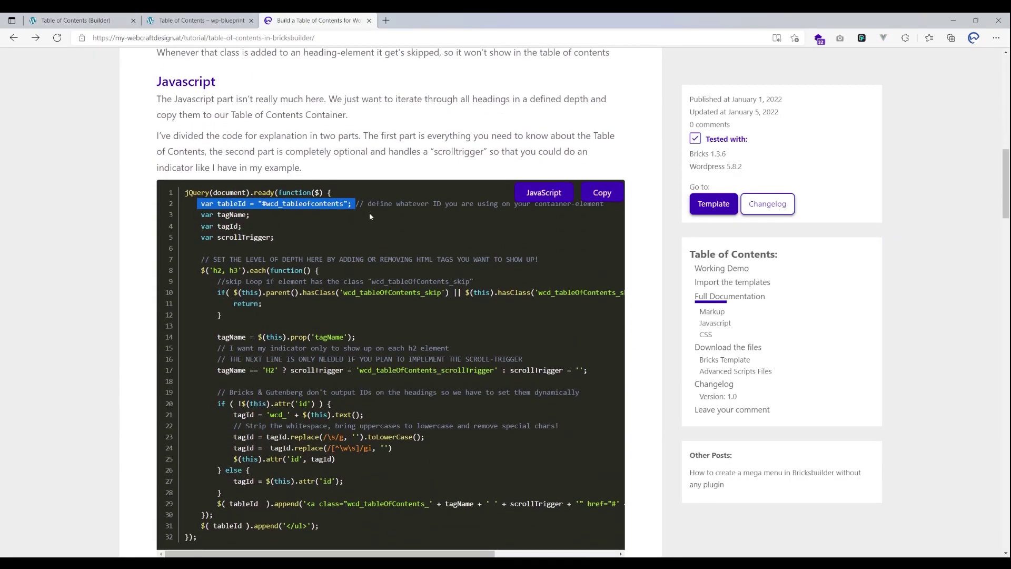
{"action": "left_click", "coordinate": [598, 192]}
{"action": "scroll", "coordinate": [287, 135], "scroll_direction": "down", "scroll_amount": 2}
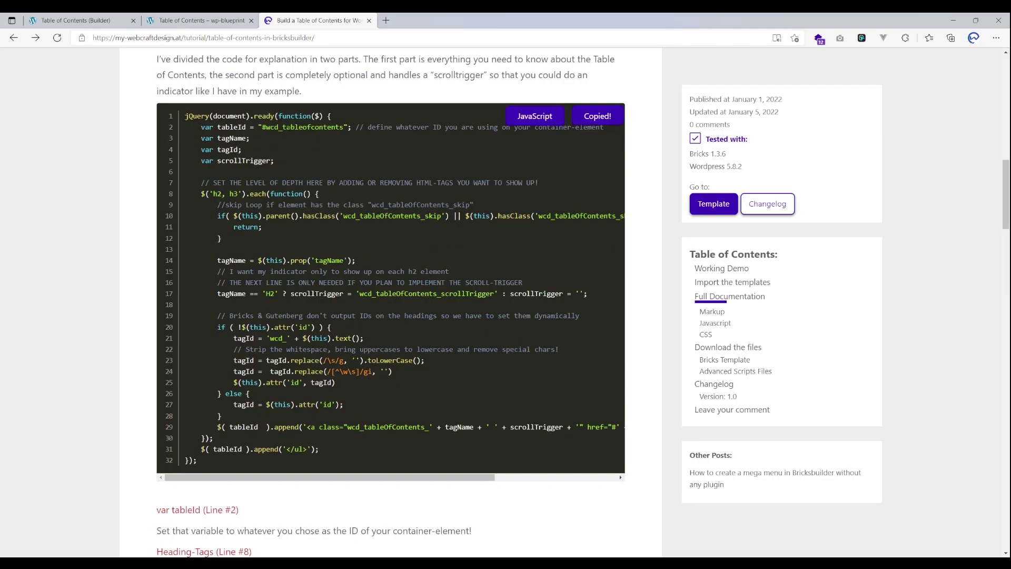
Examine the tableId, heading-tag and scrollTrigger lines of the first script and the optional scroll-indicator script on the tutorial page
{"action": "left_click_drag", "start_coordinate": [262, 127], "coordinate": [346, 129]}
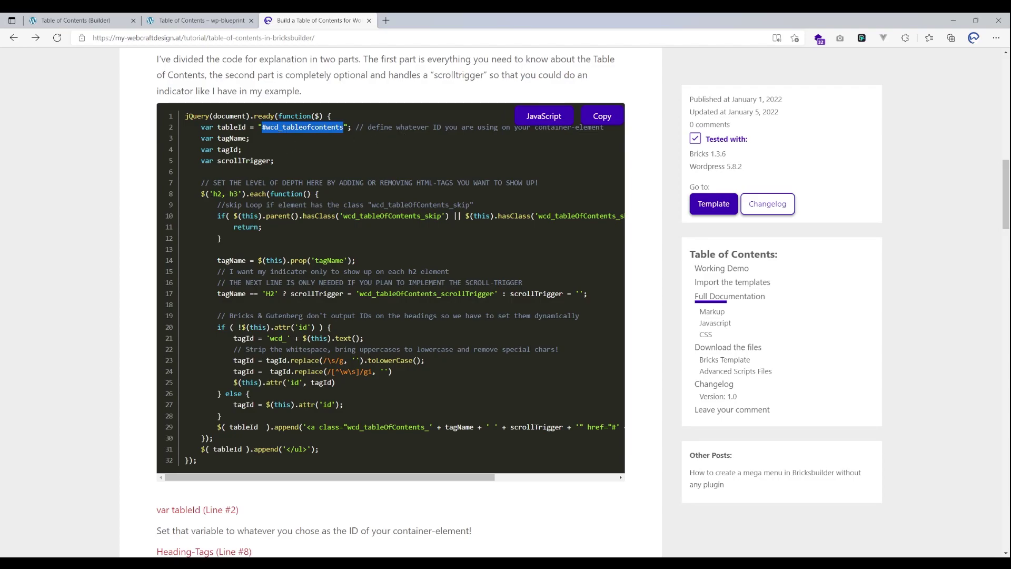
{"action": "left_click_drag", "start_coordinate": [200, 194], "coordinate": [243, 194]}
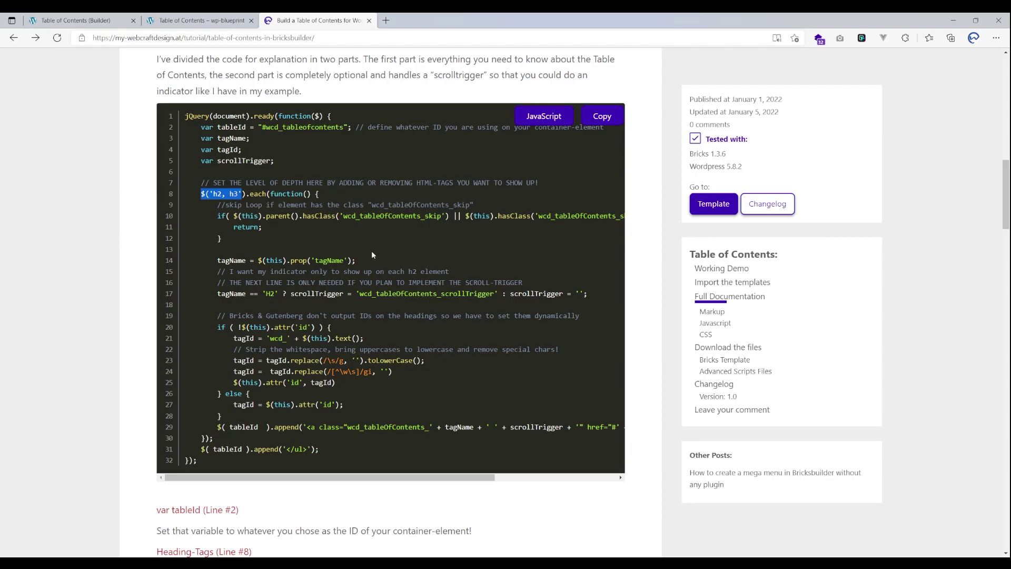
{"action": "left_click_drag", "start_coordinate": [270, 293], "coordinate": [184, 295]}
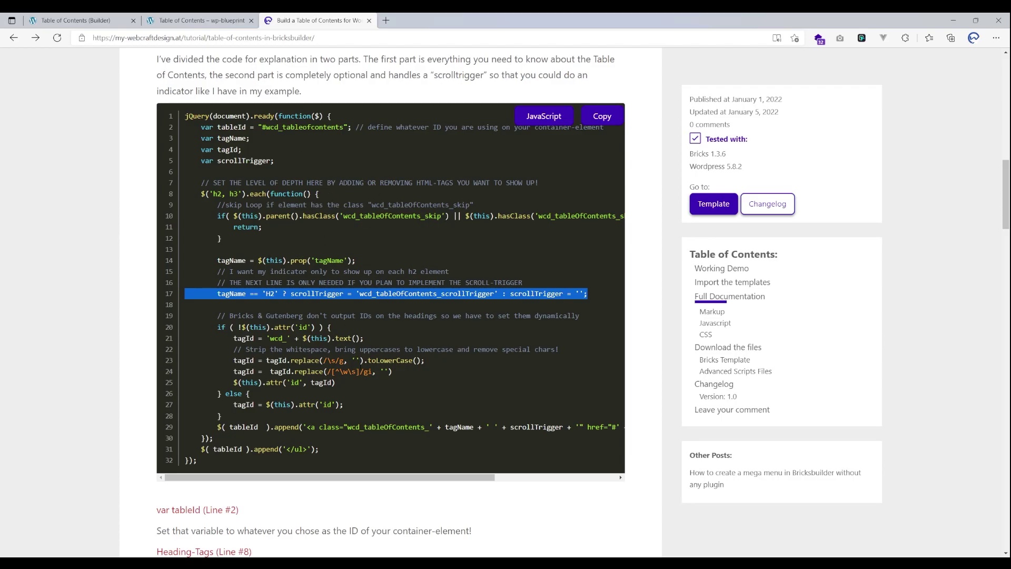
{"action": "scroll", "coordinate": [308, 238], "scroll_direction": "down", "scroll_amount": 8}
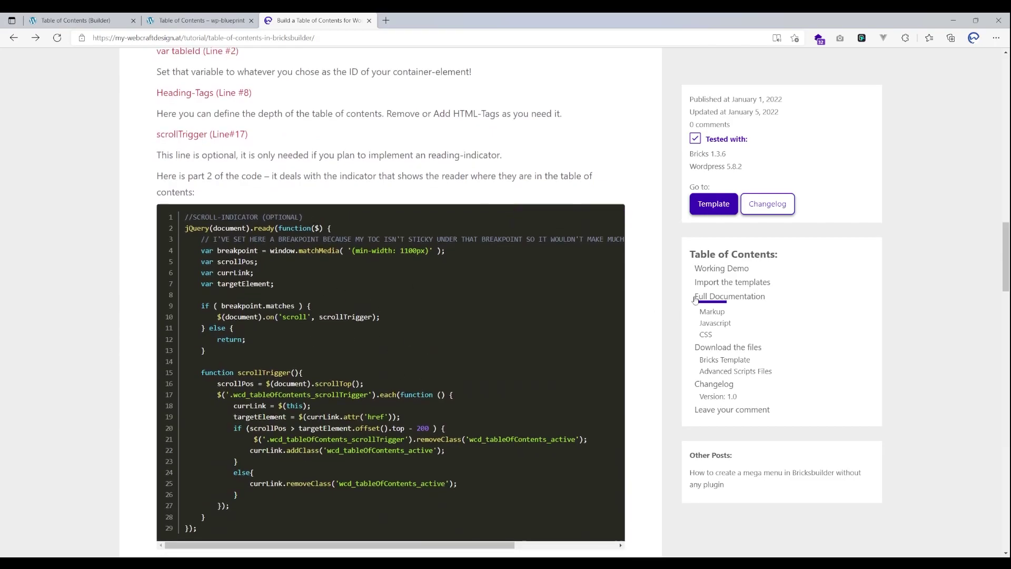
{"action": "scroll", "coordinate": [363, 302], "scroll_direction": "up", "scroll_amount": 8}
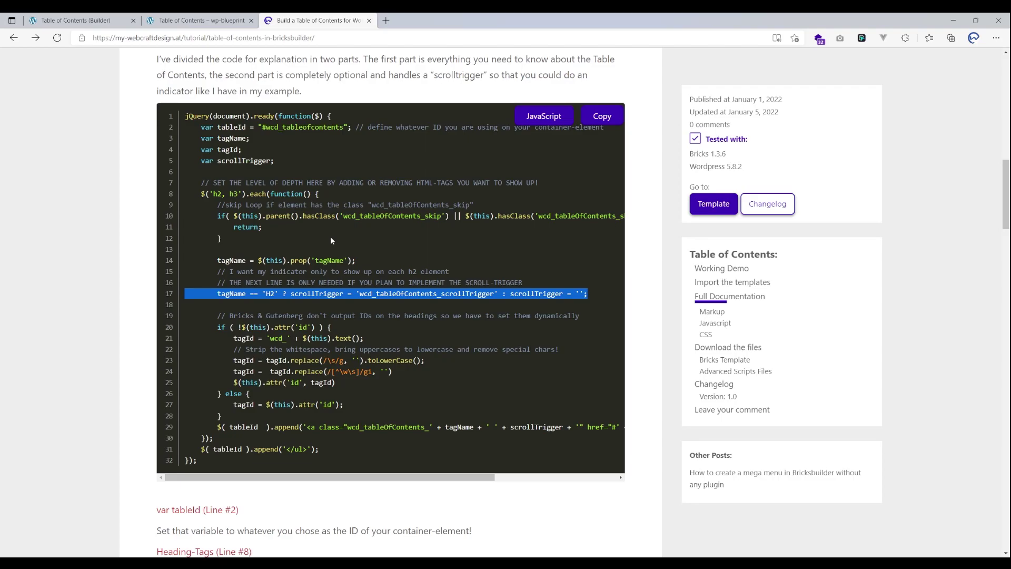
{"action": "scroll", "coordinate": [330, 236], "scroll_direction": "down", "scroll_amount": 7}
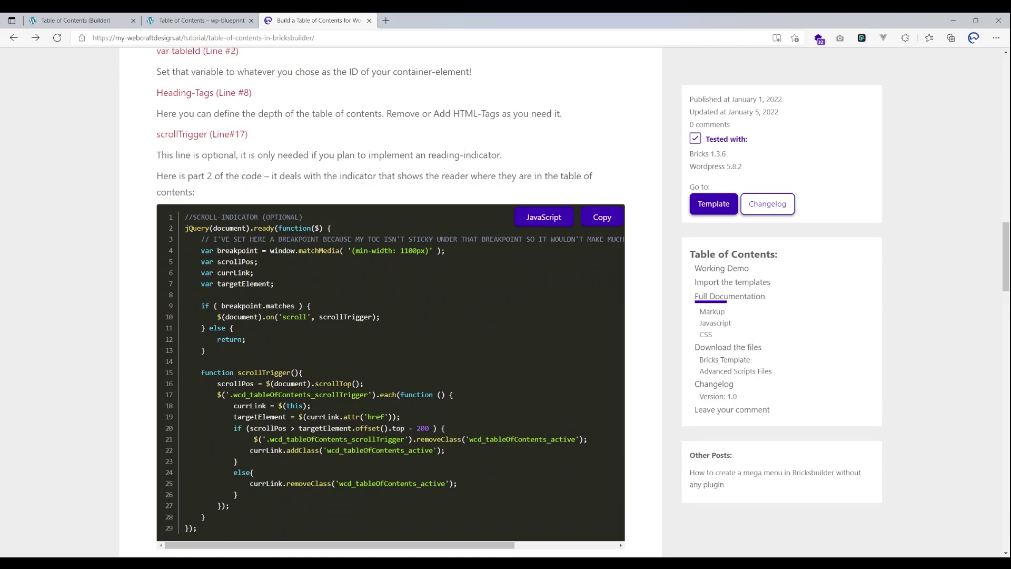
{"action": "scroll", "coordinate": [378, 286], "scroll_direction": "up", "scroll_amount": 7}
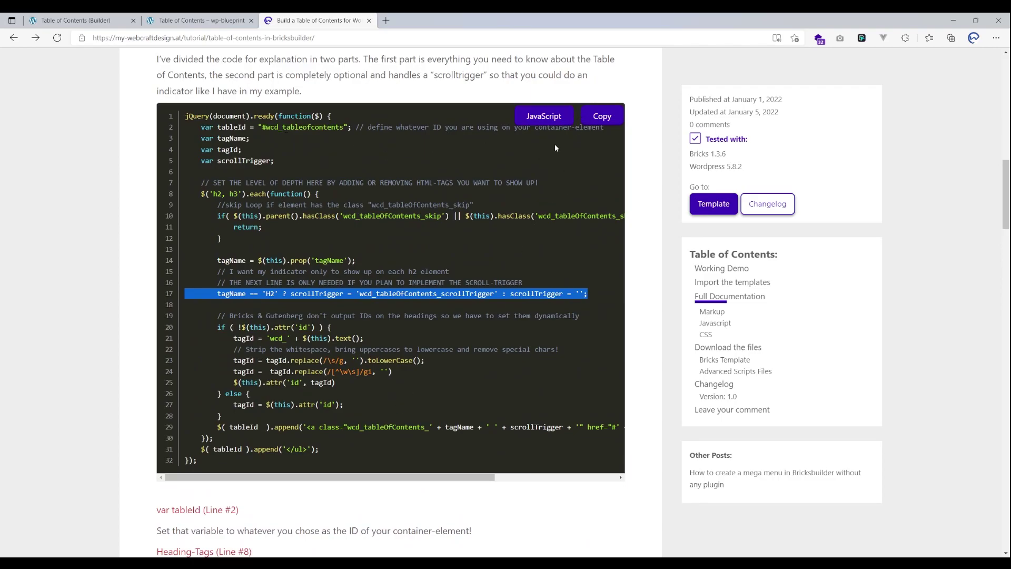
{"action": "left_click", "coordinate": [304, 311]}
{"action": "scroll", "coordinate": [304, 311], "scroll_direction": "up", "scroll_amount": 1}
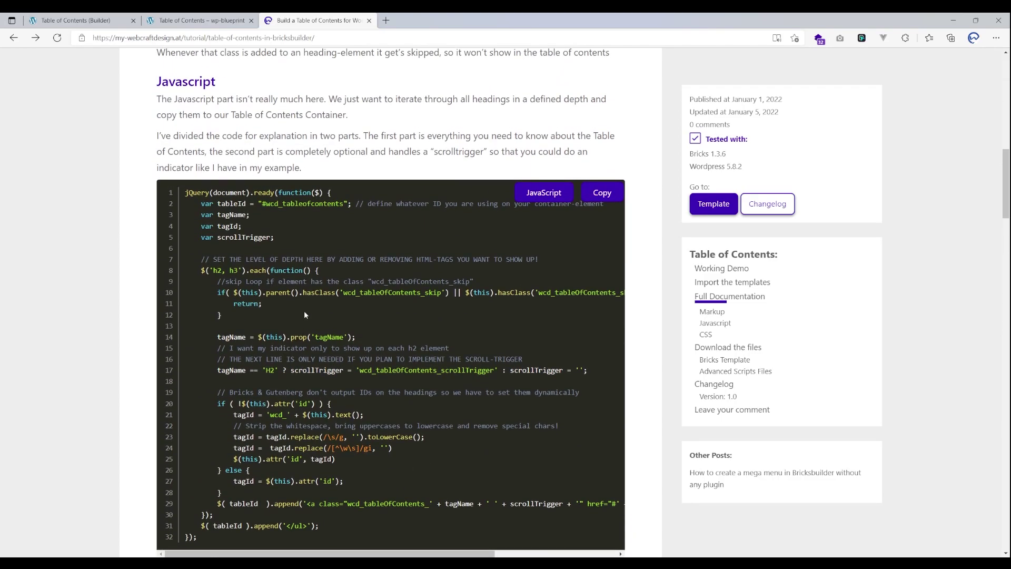
{"action": "scroll", "coordinate": [390, 328], "scroll_direction": "down", "scroll_amount": 1}
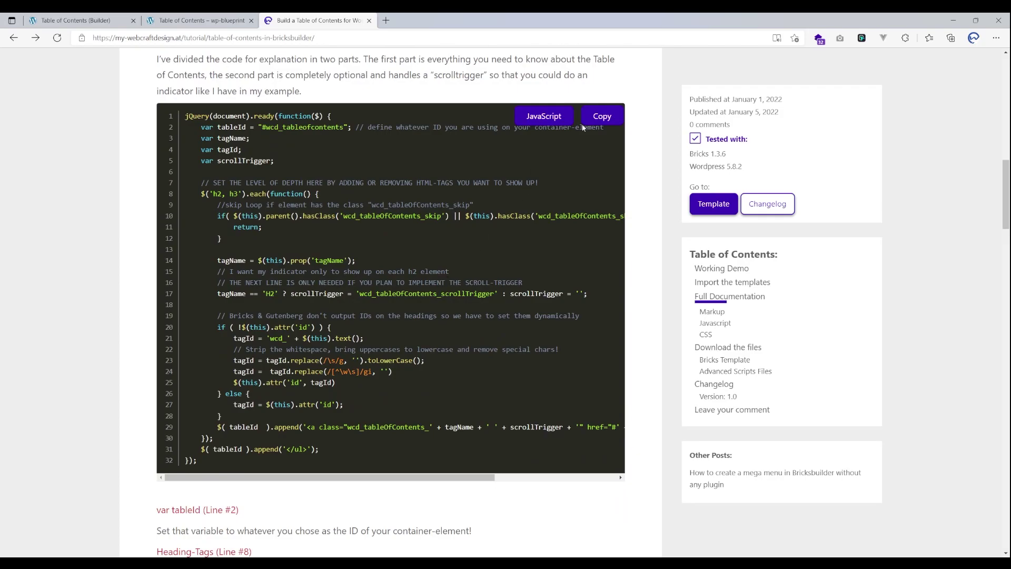
Copy the first table of contents script again and return to the builder with the new Code element
{"action": "left_click", "coordinate": [602, 116]}
{"action": "key", "text": "ctrl+shift+Tab"}
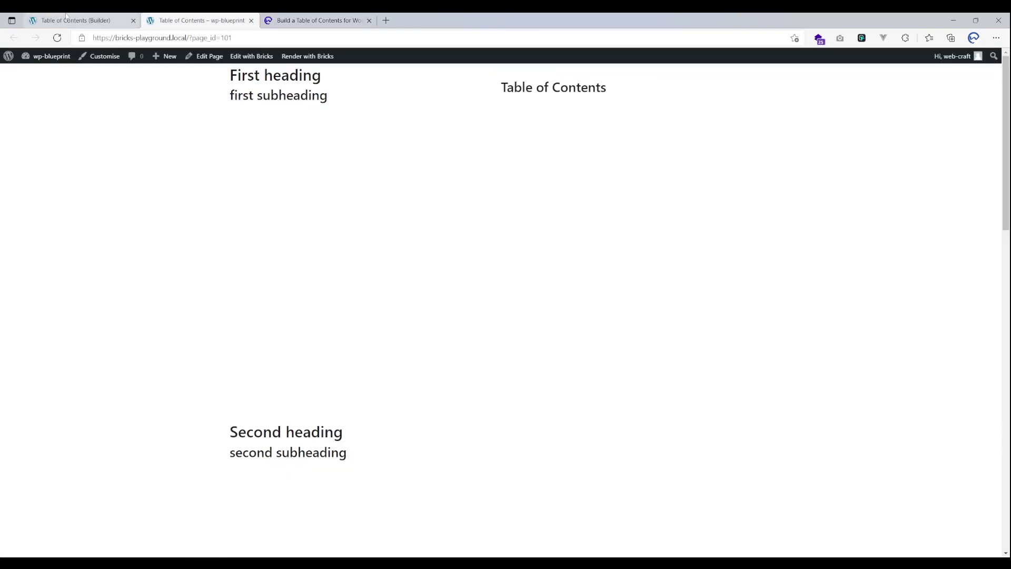
{"action": "key", "text": "ctrl+shift+Tab"}
{"action": "scroll", "coordinate": [288, 410], "scroll_direction": "down", "scroll_amount": 1}
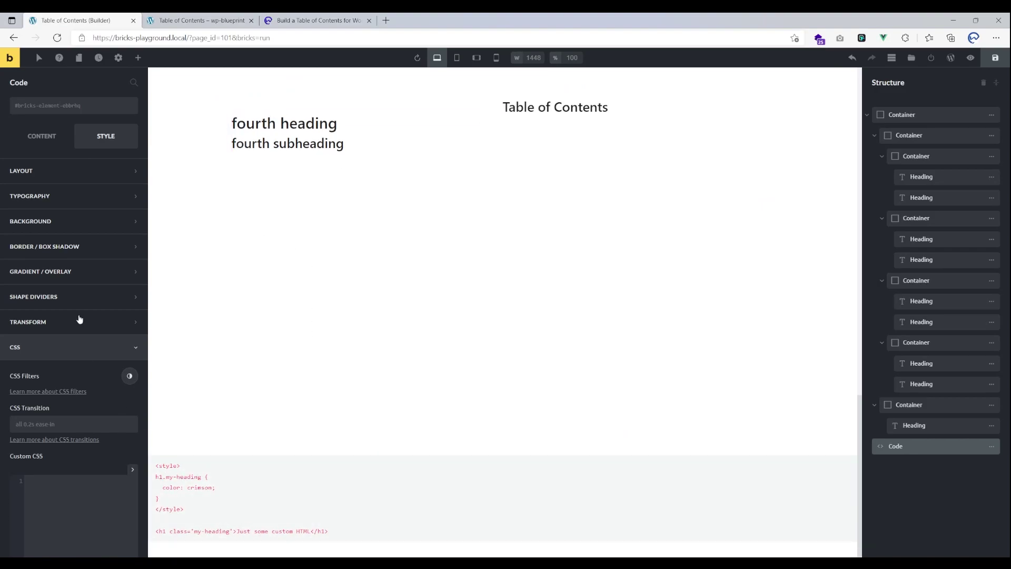
Replace the Code element's sample content with the copied table of contents script, wrapped in <script> and </script> tags
{"action": "left_click", "coordinate": [36, 143]}
{"action": "left_click", "coordinate": [61, 229]}
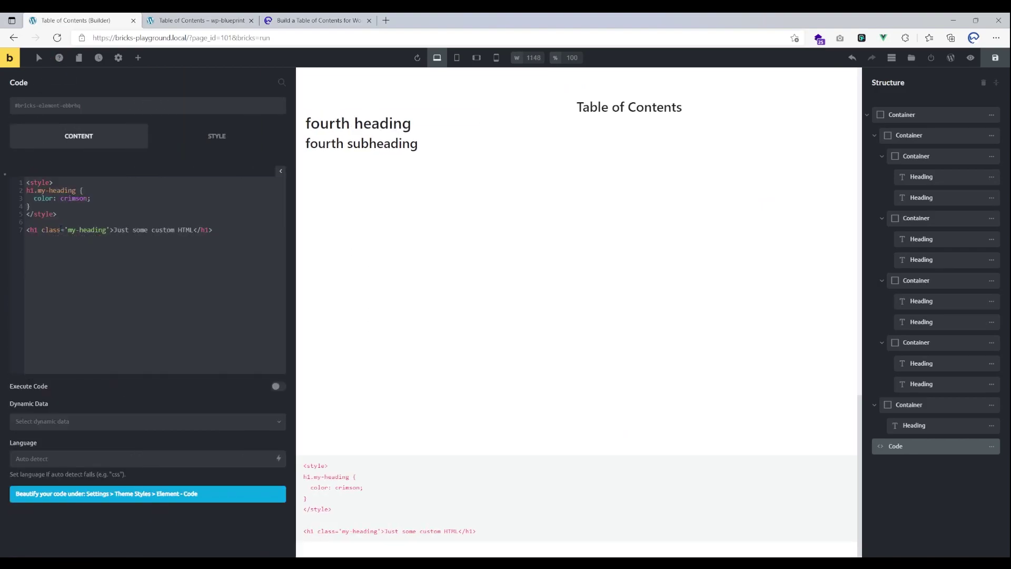
{"action": "key", "text": "ctrl+a"}
{"action": "type", "text": "<script>"}
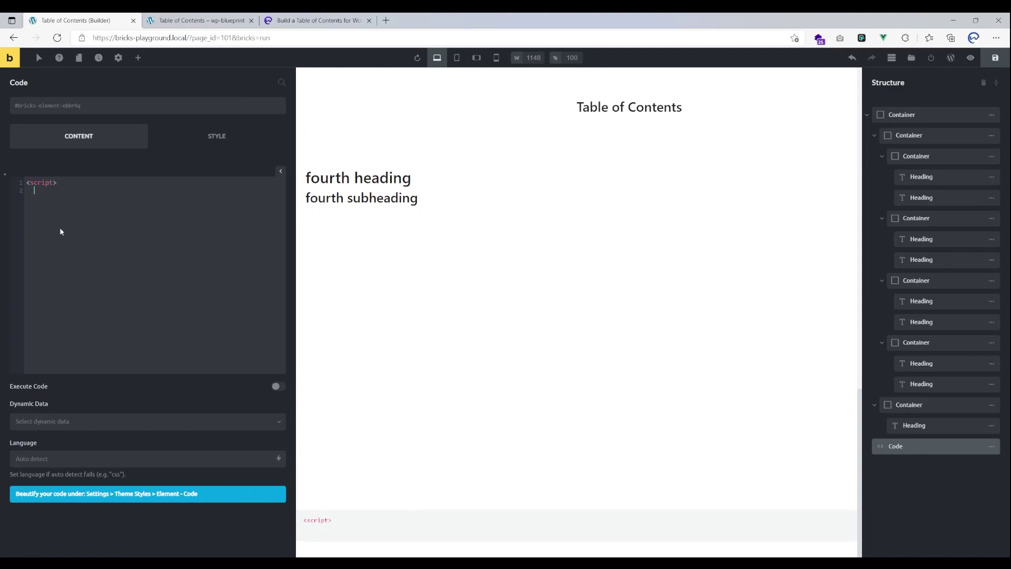
{"action": "key", "text": "ctrl+v"}
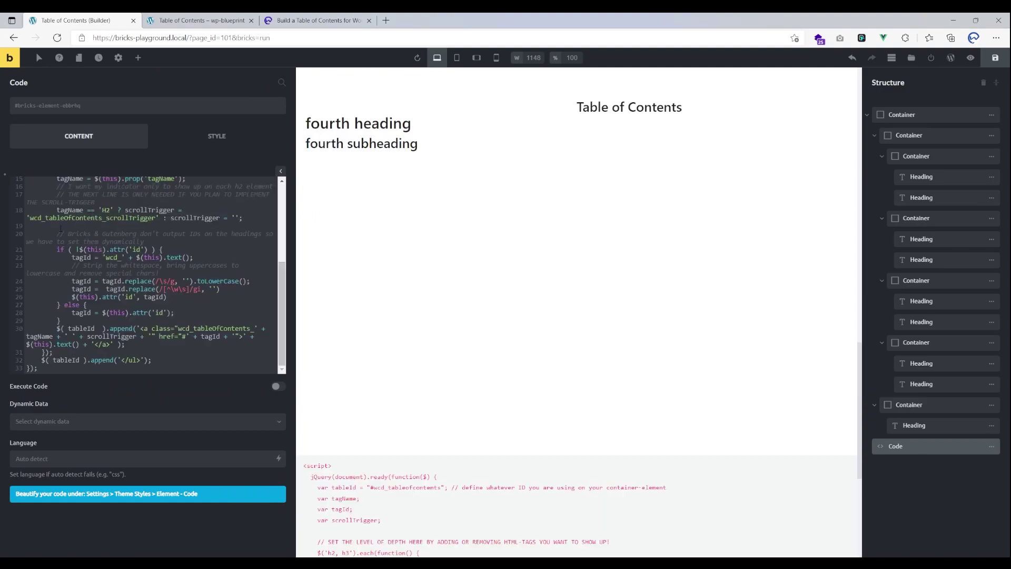
{"action": "key", "text": "Return"}
{"action": "type", "text": "</s"}
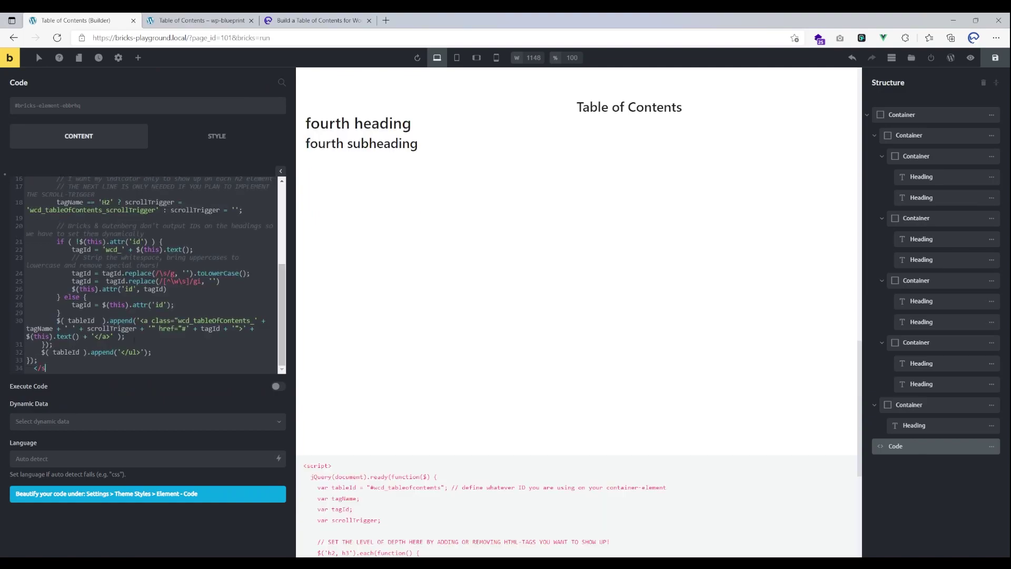
{"action": "type", "text": "cript>"}
{"action": "key", "text": "Return"}
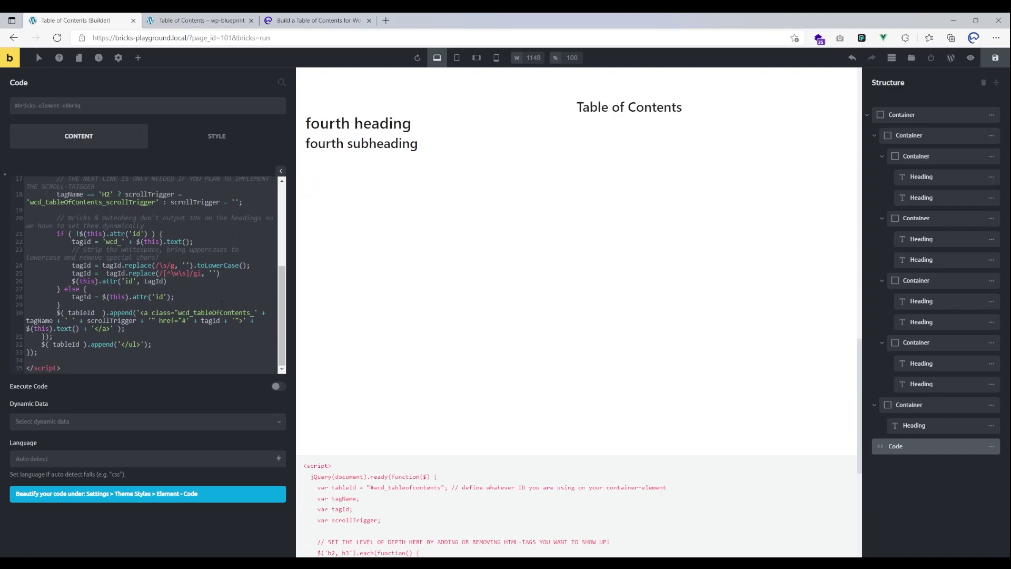
Enable Execute Code for the Code element and save the page
{"action": "left_click", "coordinate": [279, 388]}
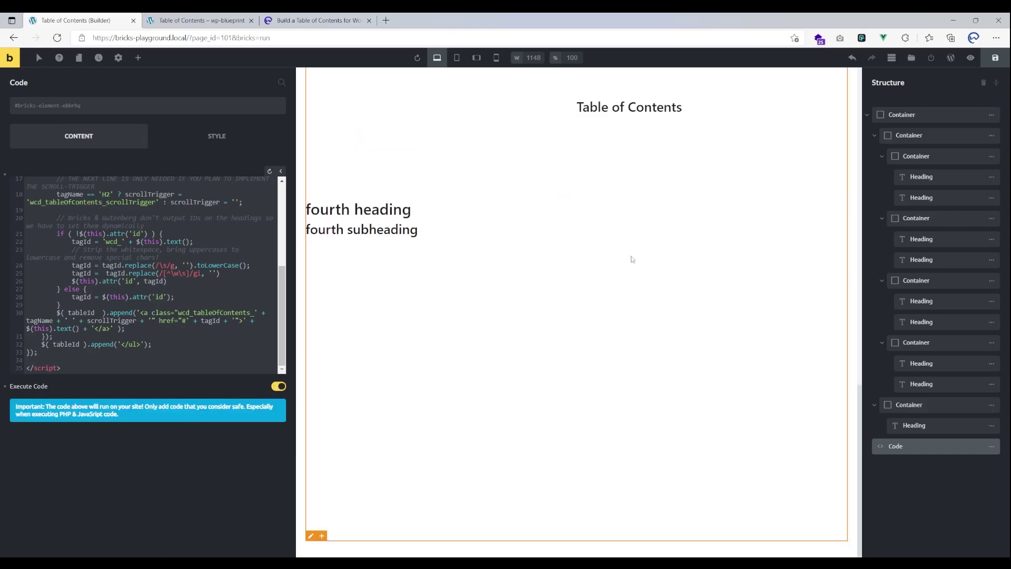
{"action": "left_click", "coordinate": [999, 59]}
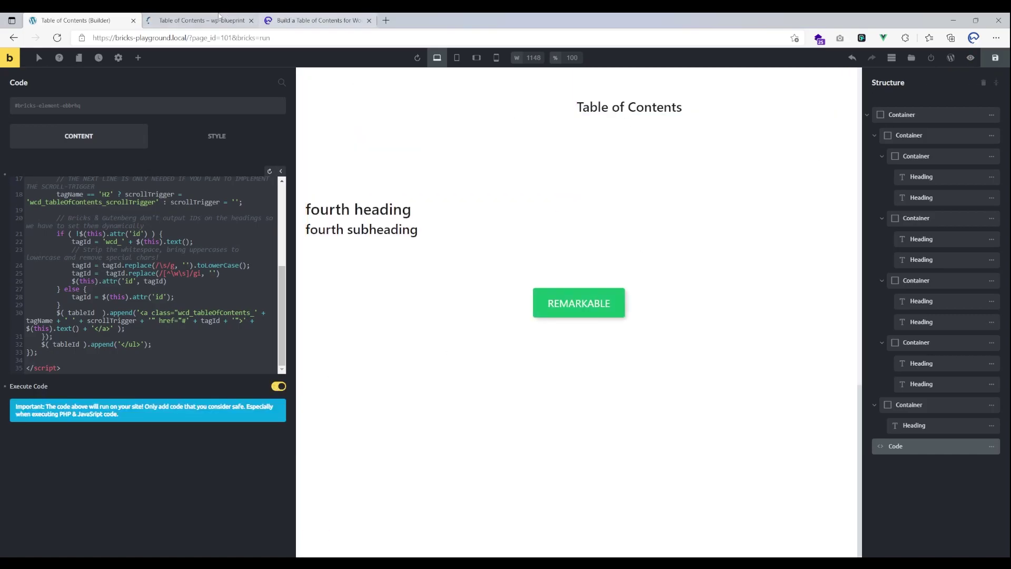
Test the "fourth subheading" and "Second heading" links of the generated table of contents on the front end
{"action": "left_click", "coordinate": [200, 20]}
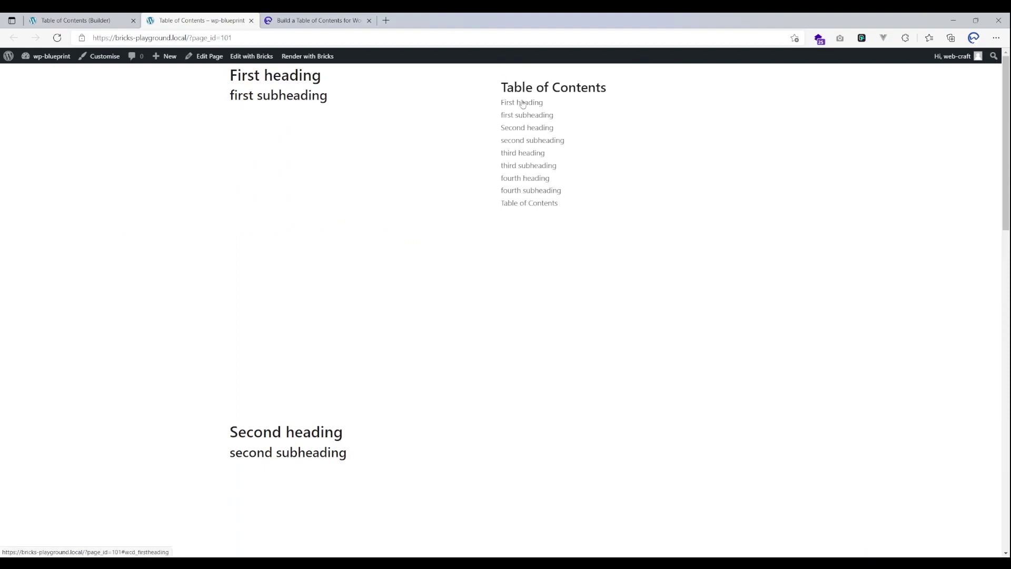
{"action": "left_click", "coordinate": [532, 193]}
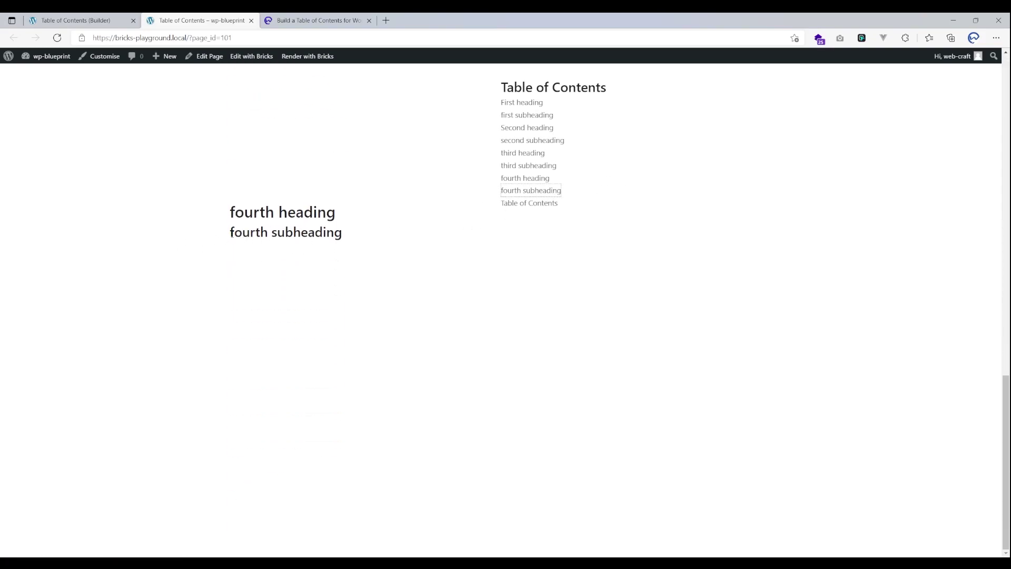
{"action": "left_click_drag", "start_coordinate": [200, 245], "coordinate": [373, 221]}
{"action": "scroll", "coordinate": [567, 253], "scroll_direction": "up", "scroll_amount": 2}
{"action": "scroll", "coordinate": [562, 237], "scroll_direction": "down", "scroll_amount": 2}
{"action": "left_click", "coordinate": [521, 129]}
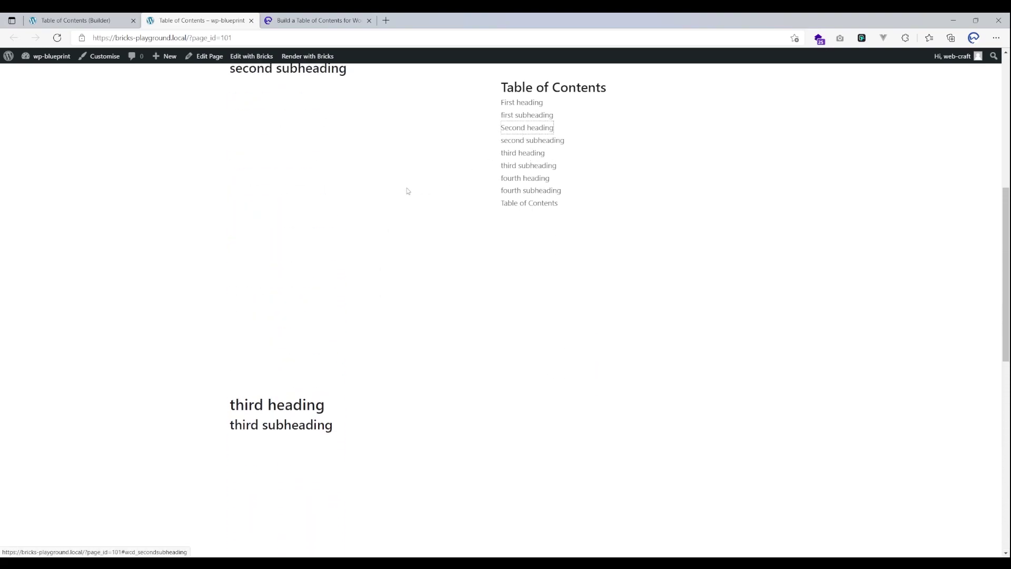
{"action": "left_click_drag", "start_coordinate": [226, 134], "coordinate": [283, 143]}
{"action": "left_click", "coordinate": [354, 236]}
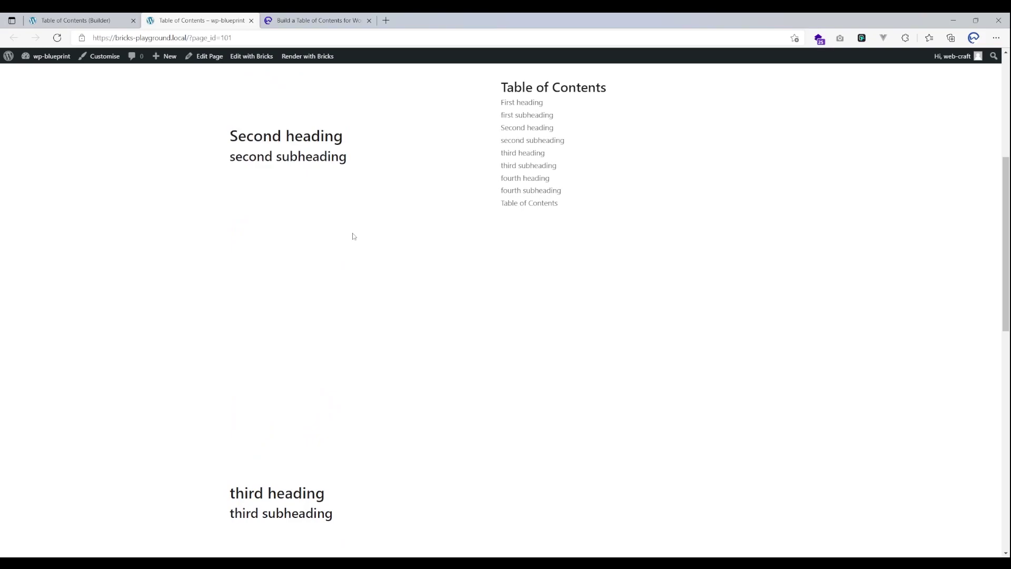
Check the sticky table of contents along the whole front-end page and examine its last entry, "Table of Contents"
{"action": "scroll", "coordinate": [327, 233], "scroll_direction": "up", "scroll_amount": 6}
{"action": "scroll", "coordinate": [294, 194], "scroll_direction": "down", "scroll_amount": 3}
{"action": "scroll", "coordinate": [282, 138], "scroll_direction": "down", "scroll_amount": 10}
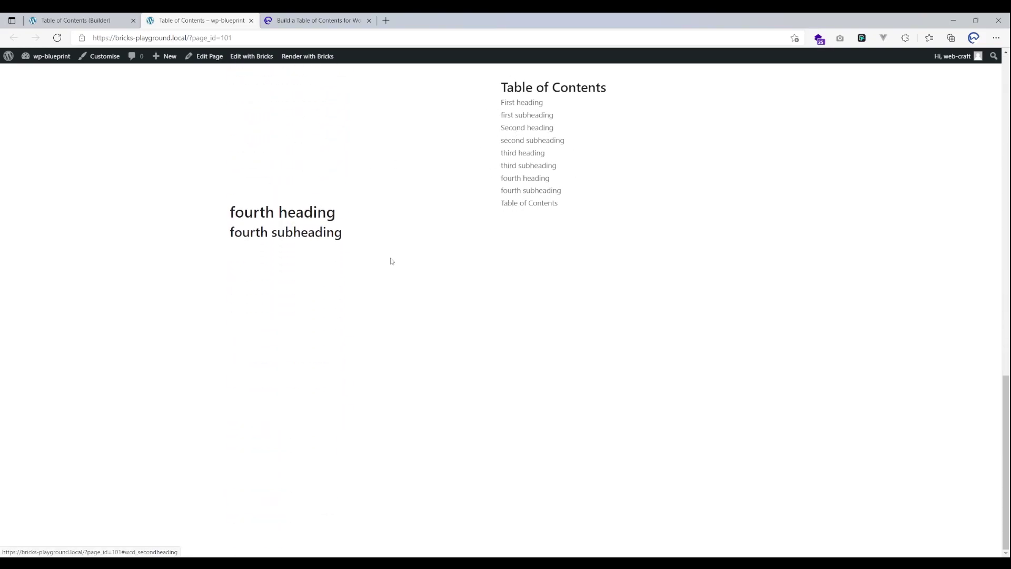
{"action": "scroll", "coordinate": [403, 253], "scroll_direction": "up", "scroll_amount": 15}
{"action": "scroll", "coordinate": [421, 156], "scroll_direction": "down", "scroll_amount": 5}
{"action": "scroll", "coordinate": [421, 156], "scroll_direction": "down", "scroll_amount": 6}
{"action": "left_click_drag", "start_coordinate": [503, 77], "coordinate": [537, 152]}
{"action": "left_click_drag", "start_coordinate": [348, 240], "coordinate": [390, 126]}
{"action": "left_click", "coordinate": [322, 155]}
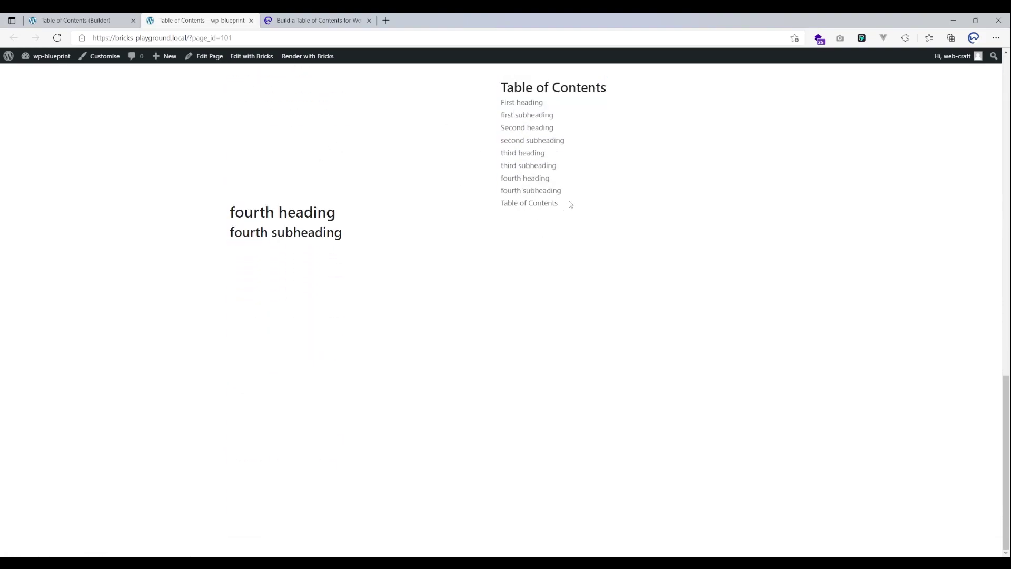
{"action": "left_click_drag", "start_coordinate": [567, 207], "coordinate": [508, 204]}
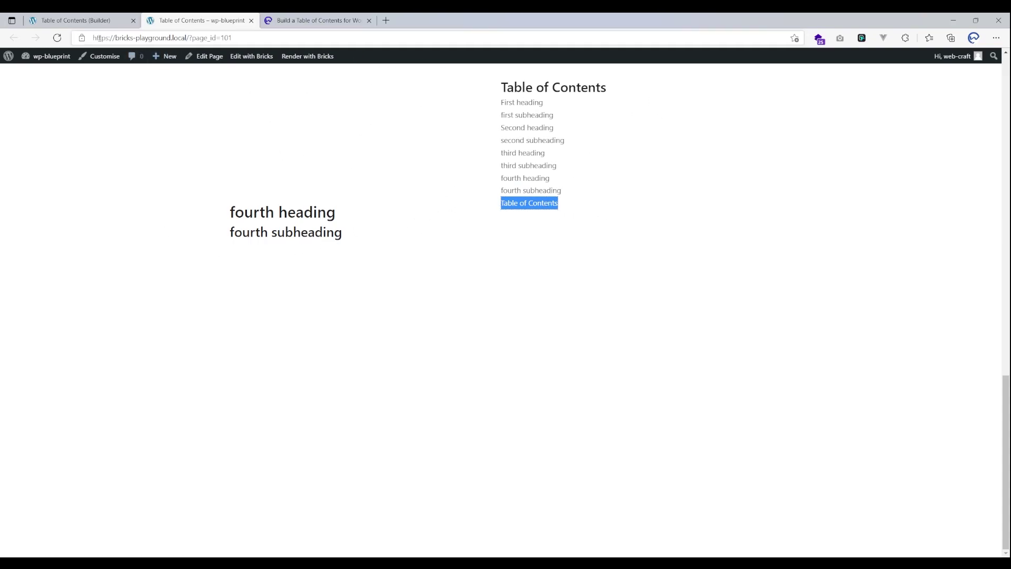
Add the CSS class wcd_tableOfContents_skip to the "Table of Contents" heading in the builder and save the page
{"action": "key", "text": "ctrl+shift+Tab"}
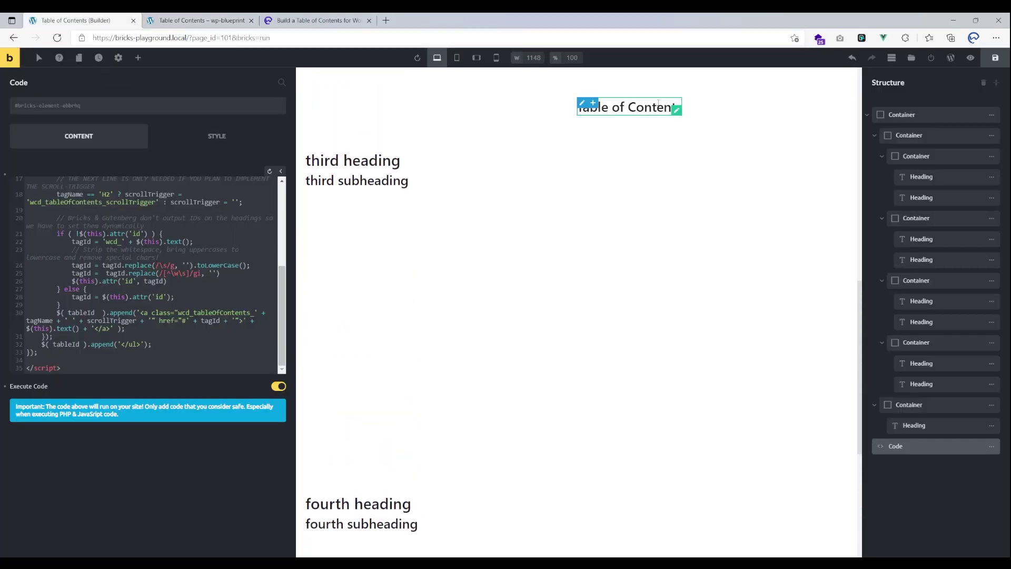
{"action": "left_click", "coordinate": [621, 107]}
{"action": "left_click", "coordinate": [101, 148]}
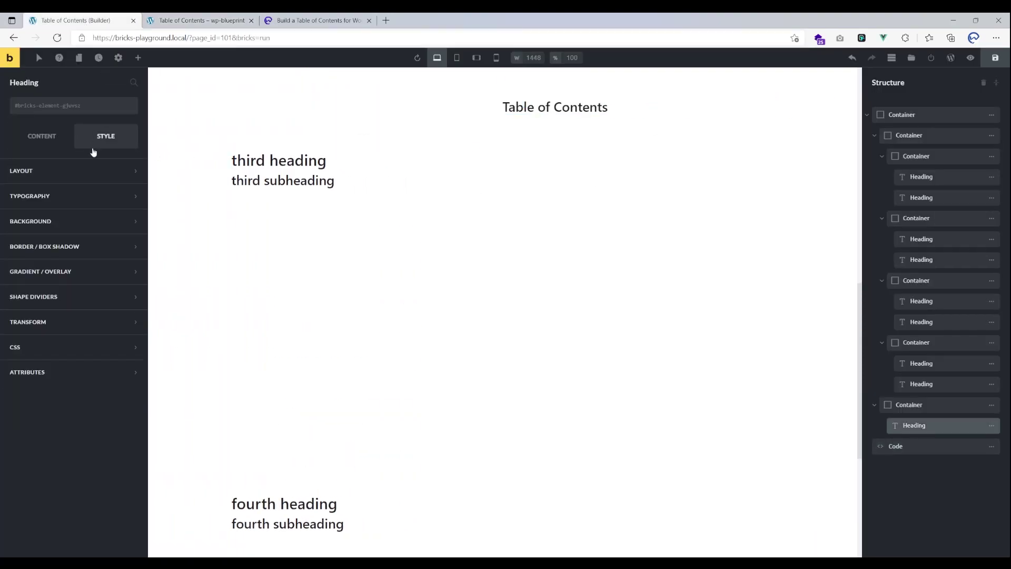
{"action": "left_click", "coordinate": [48, 346]}
{"action": "scroll", "coordinate": [56, 363], "scroll_direction": "down", "scroll_amount": 3}
{"action": "left_click", "coordinate": [72, 454]}
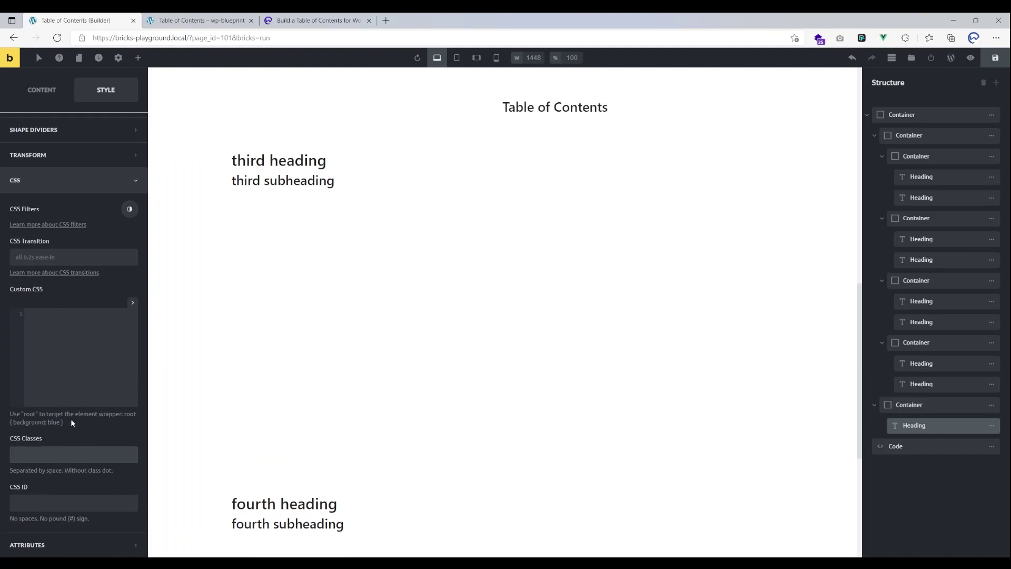
{"action": "type", "text": "w"}
{"action": "key", "text": "BackSpace"}
{"action": "key", "text": "BackSpace"}
{"action": "key", "text": "BackSpace"}
{"action": "type", "text": "wcd_tableOfContents_skip"}
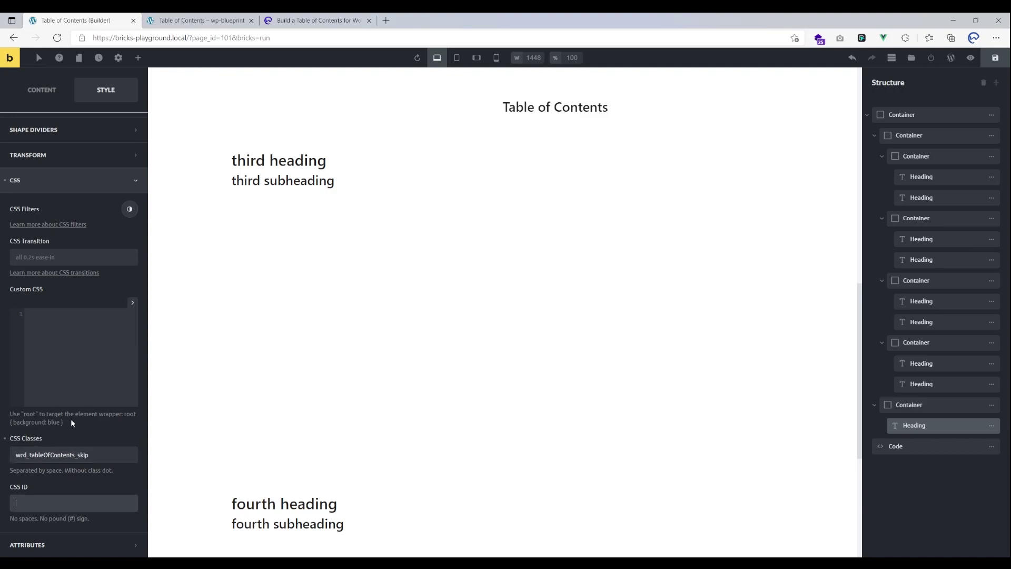
{"action": "key", "text": "ctrl+s"}
Check on the front end whether the generated list omits the "Table of Contents" heading, and compare it with the page's headings
{"action": "left_click", "coordinate": [194, 21]}
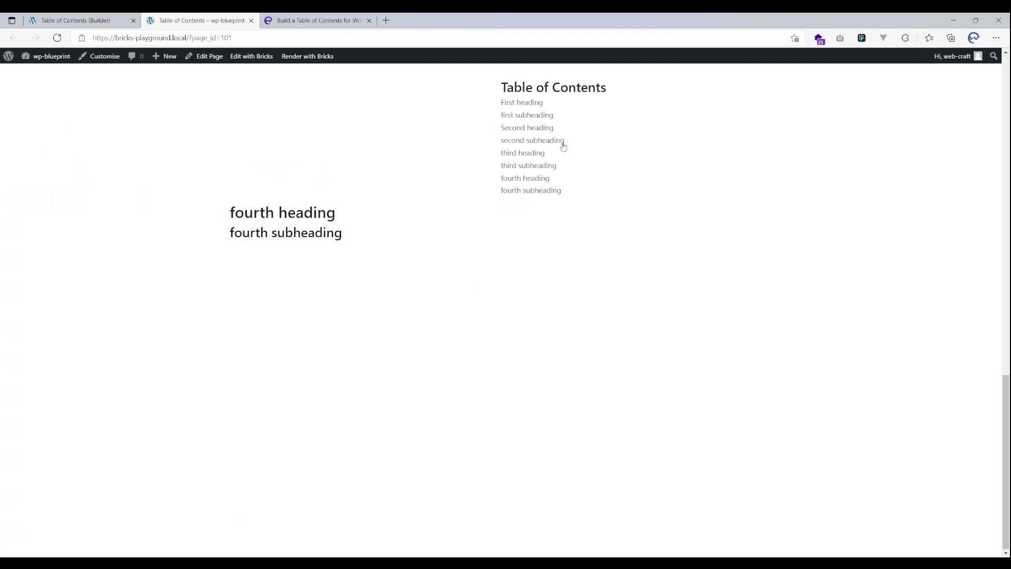
{"action": "triple_click", "coordinate": [624, 91]}
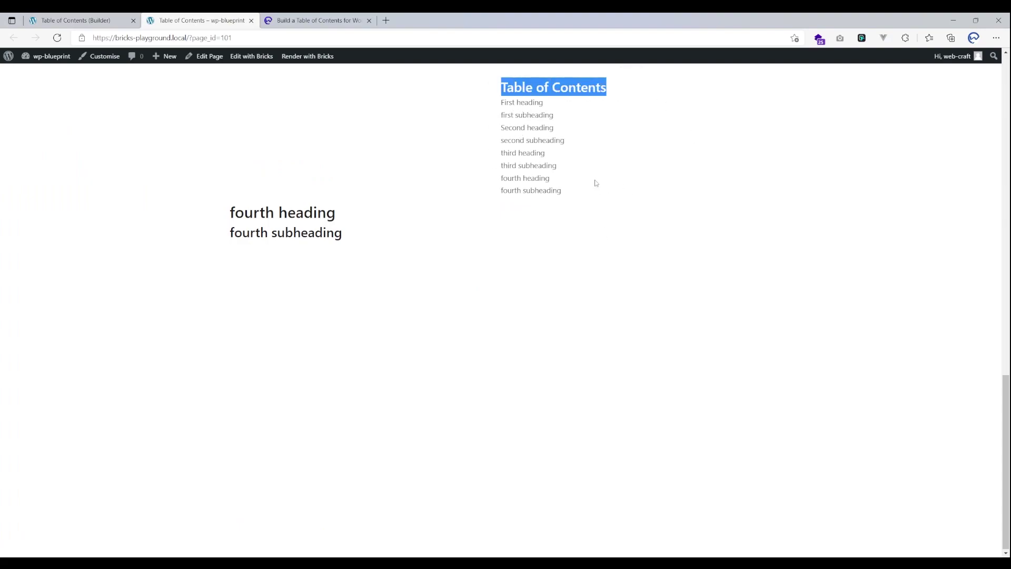
{"action": "scroll", "coordinate": [311, 208], "scroll_direction": "up", "scroll_amount": 15}
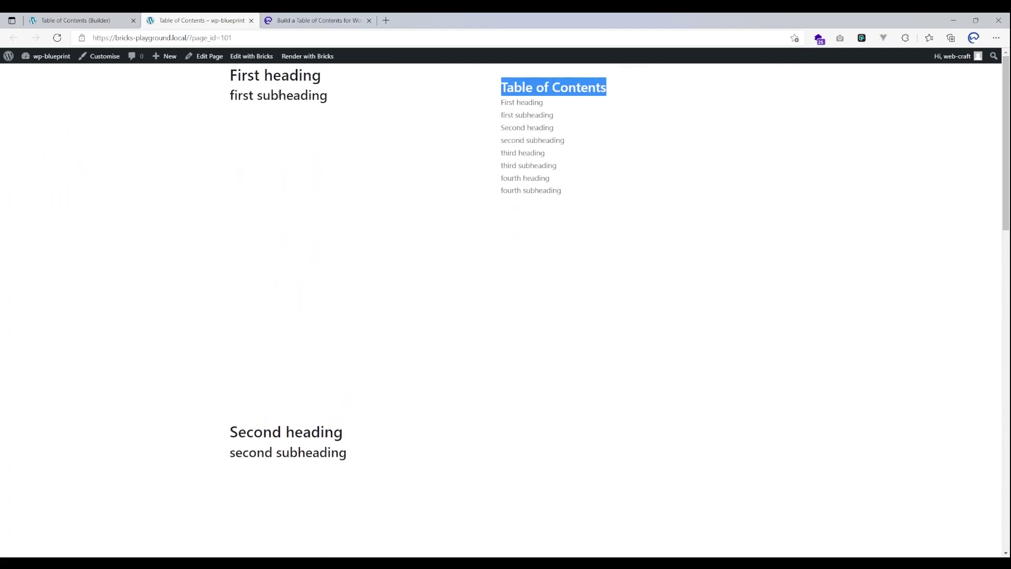
{"action": "double_click", "coordinate": [292, 95]}
{"action": "triple_click", "coordinate": [292, 95]}
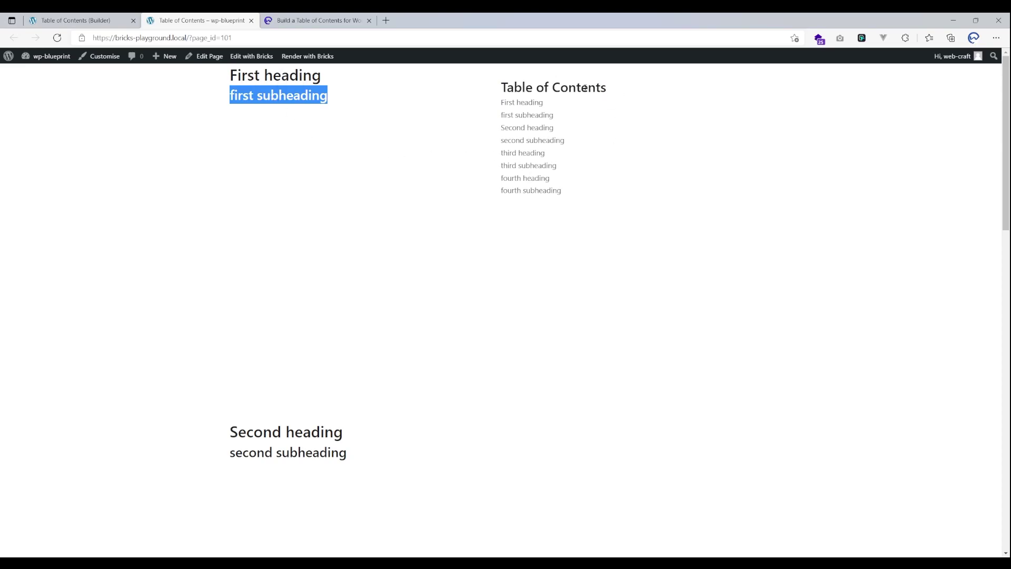
Examine the (min-width: 1100px) breakpoint in the optional scroll-indicator script on the tutorial page
{"action": "left_click", "coordinate": [76, 20]}
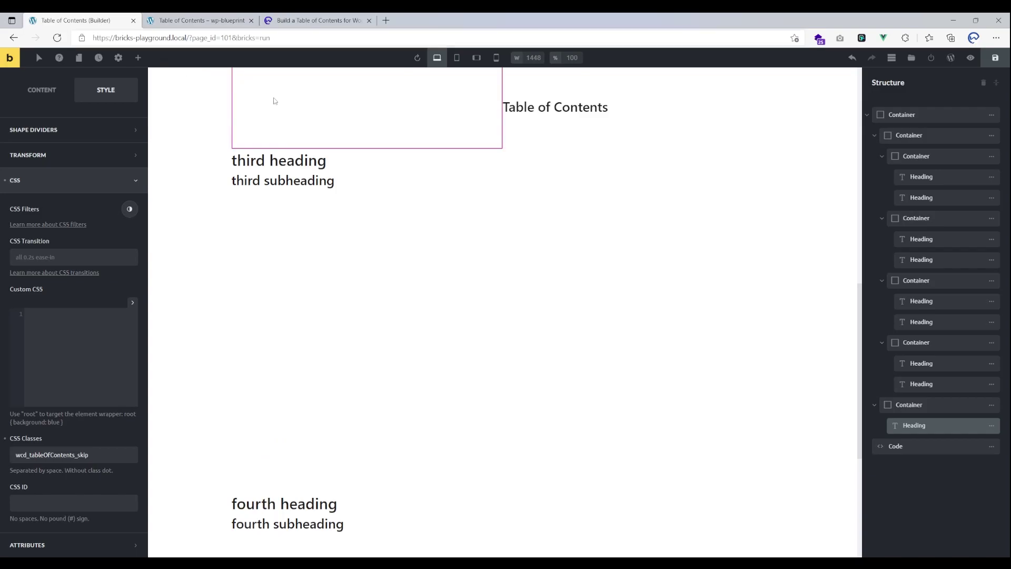
{"action": "left_click", "coordinate": [316, 20]}
{"action": "scroll", "coordinate": [307, 149], "scroll_direction": "down", "scroll_amount": 8}
{"action": "scroll", "coordinate": [307, 149], "scroll_direction": "up", "scroll_amount": 2}
{"action": "left_click", "coordinate": [196, 20]}
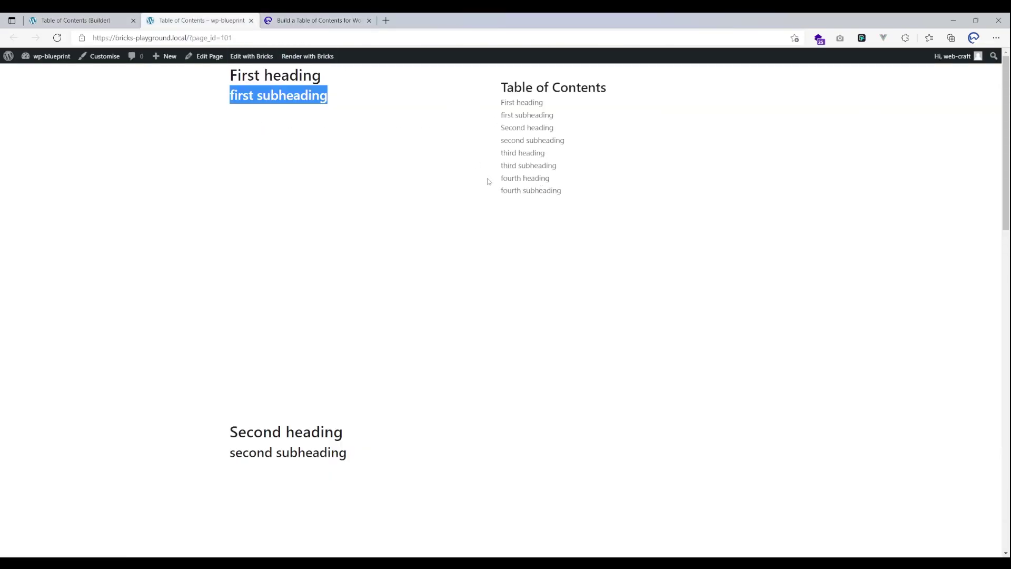
{"action": "key", "text": "ctrl+Tab"}
{"action": "scroll", "coordinate": [391, 295], "scroll_direction": "down", "scroll_amount": 2}
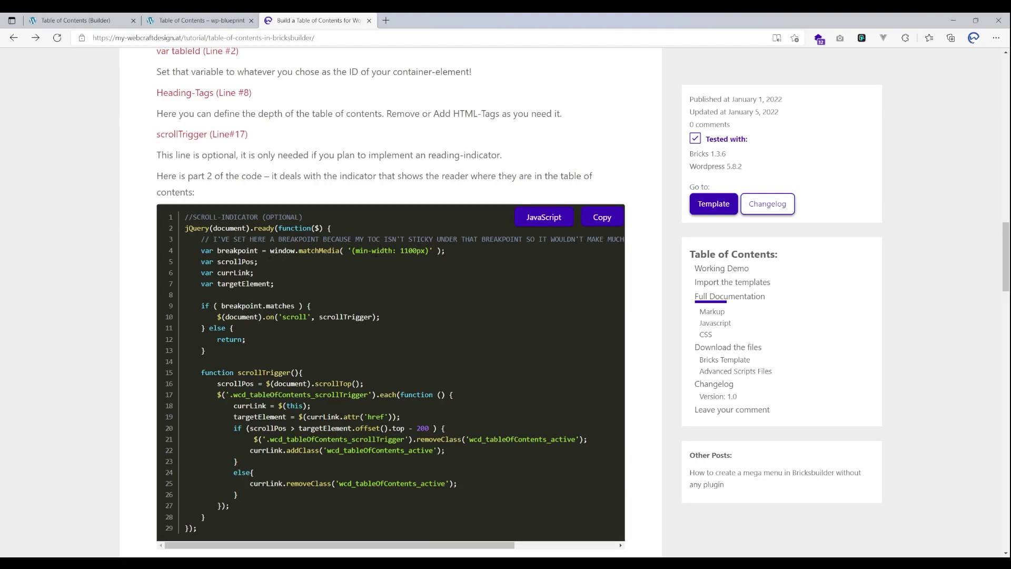
{"action": "left_click_drag", "start_coordinate": [352, 250], "coordinate": [433, 251]}
{"action": "left_click", "coordinate": [445, 227]}
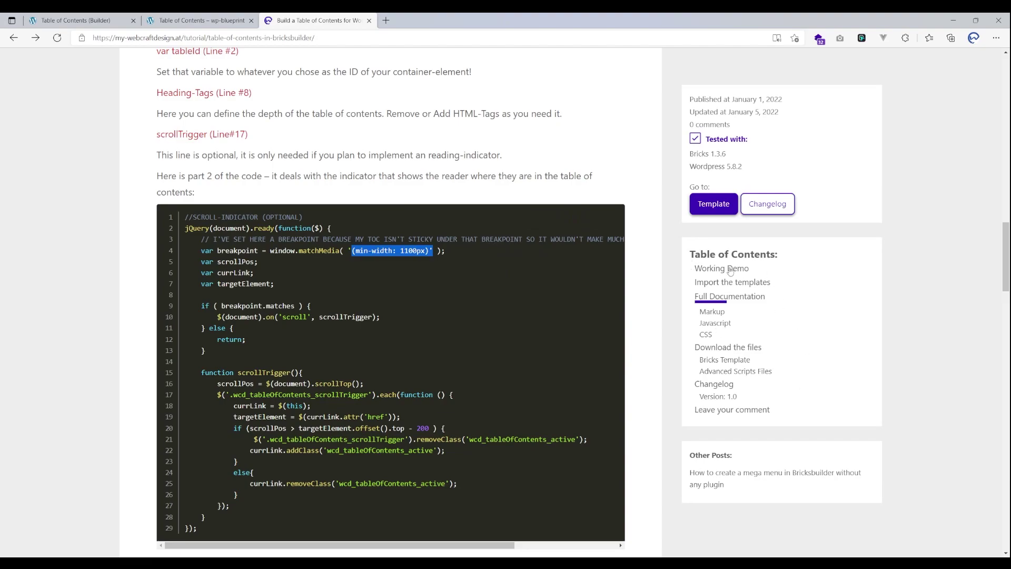
Inspect the tutorial page with the browser developer tools and emulate an iPhone X screen
{"action": "scroll", "coordinate": [699, 279], "scroll_direction": "down", "scroll_amount": 3}
{"action": "scroll", "coordinate": [532, 272], "scroll_direction": "up", "scroll_amount": 3}
{"action": "right_click", "coordinate": [594, 148]}
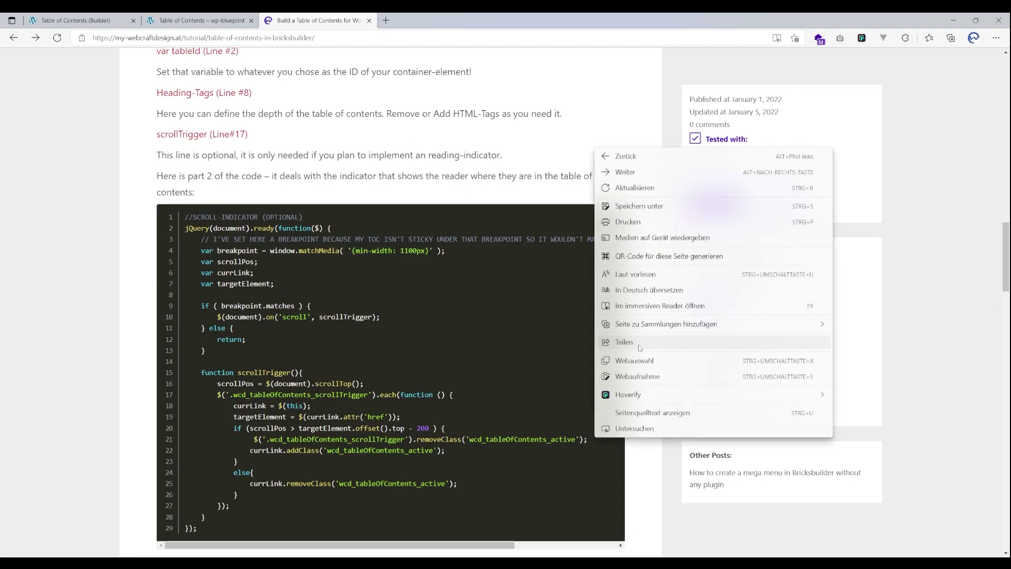
{"action": "left_click", "coordinate": [712, 426]}
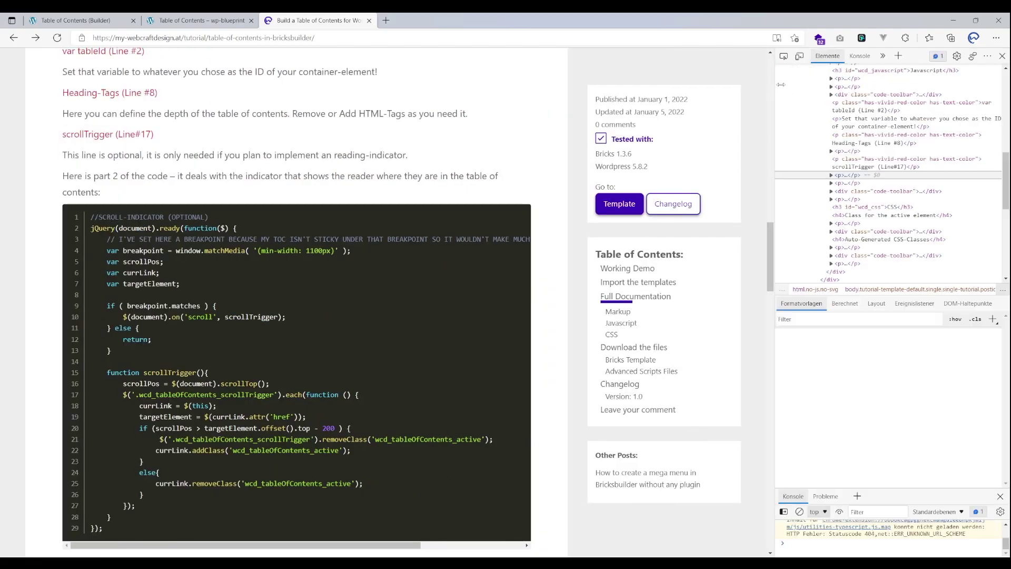
{"action": "left_click", "coordinate": [799, 56]}
{"action": "scroll", "coordinate": [231, 175], "scroll_direction": "up", "scroll_amount": 5}
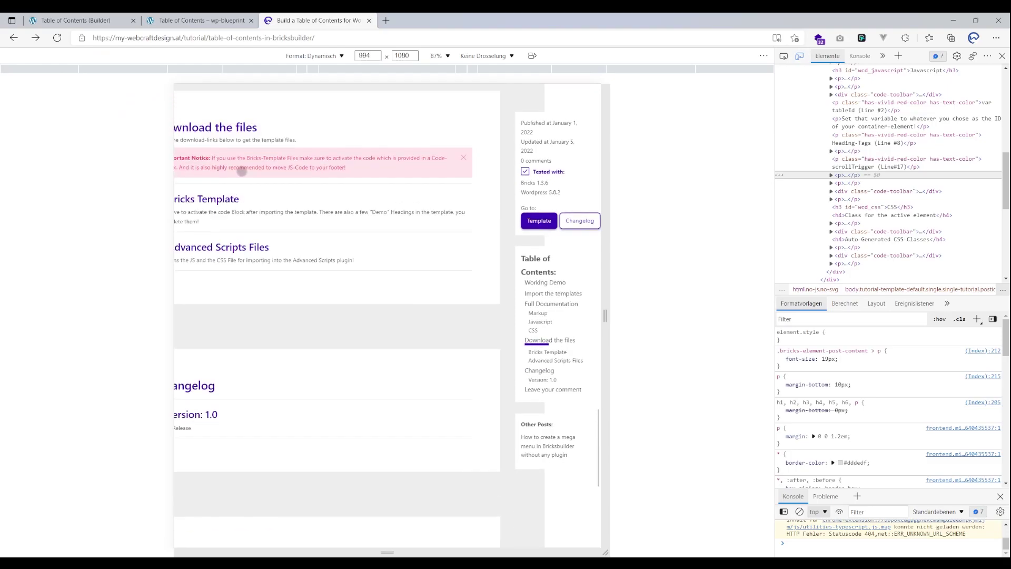
{"action": "scroll", "coordinate": [230, 175], "scroll_direction": "up", "scroll_amount": 5}
{"action": "left_click", "coordinate": [314, 55]}
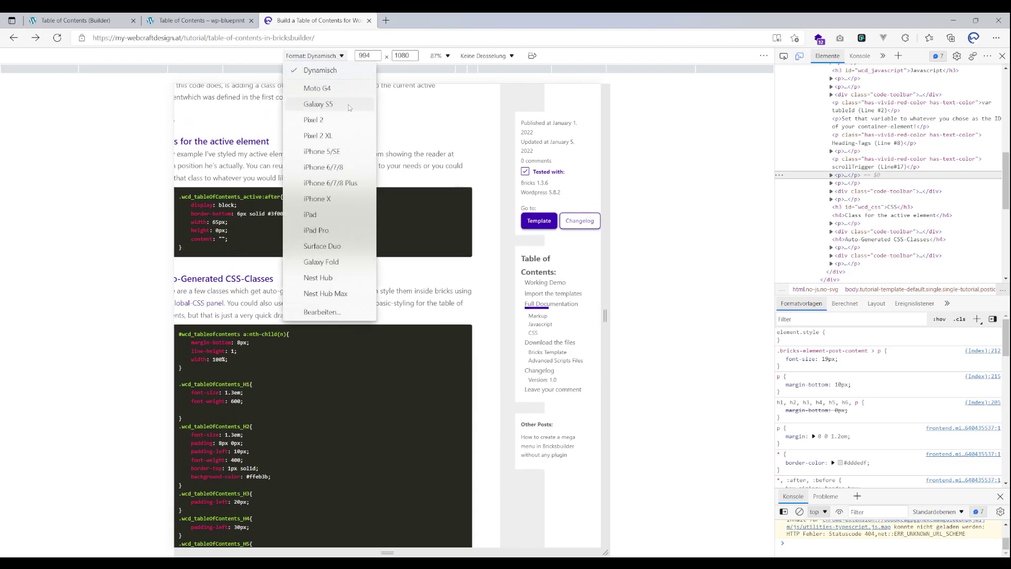
{"action": "left_click", "coordinate": [324, 198]}
Check how the table of contents behaves in the mobile layout, and end the device emulation
{"action": "scroll", "coordinate": [369, 201], "scroll_direction": "up", "scroll_amount": 5}
{"action": "scroll", "coordinate": [402, 197], "scroll_direction": "up", "scroll_amount": 20}
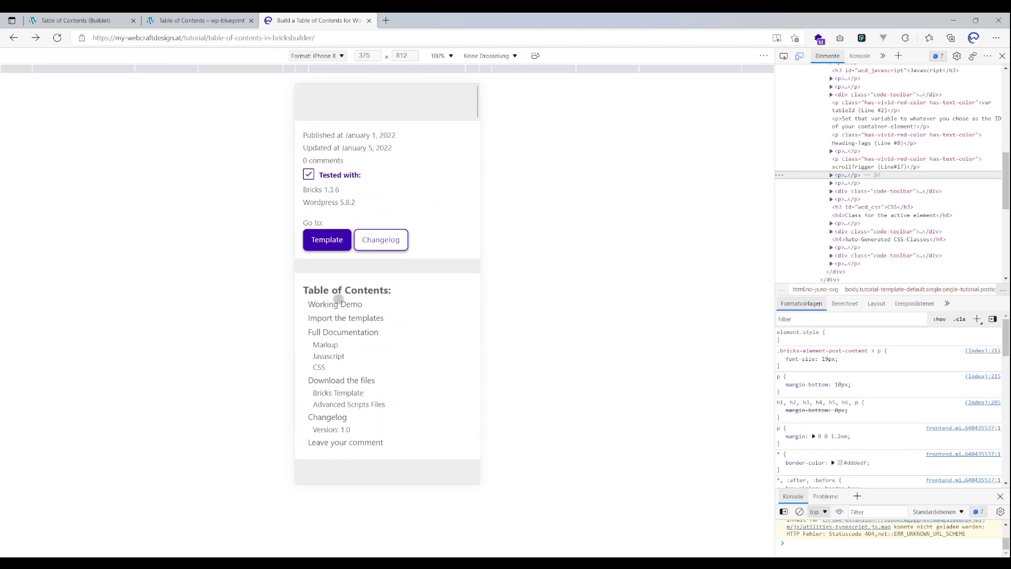
{"action": "scroll", "coordinate": [351, 293], "scroll_direction": "down", "scroll_amount": 2}
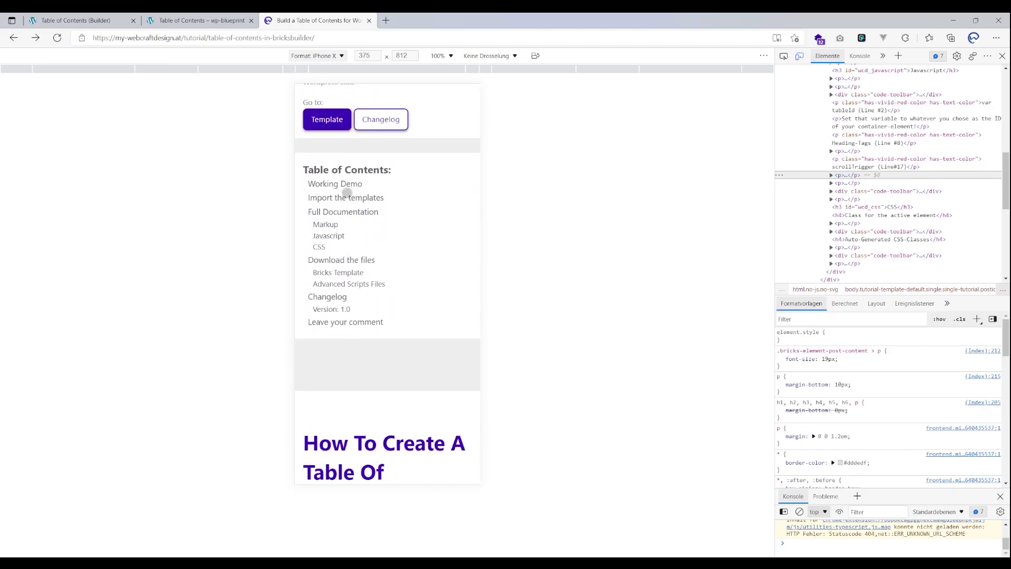
{"action": "scroll", "coordinate": [368, 244], "scroll_direction": "down", "scroll_amount": 6}
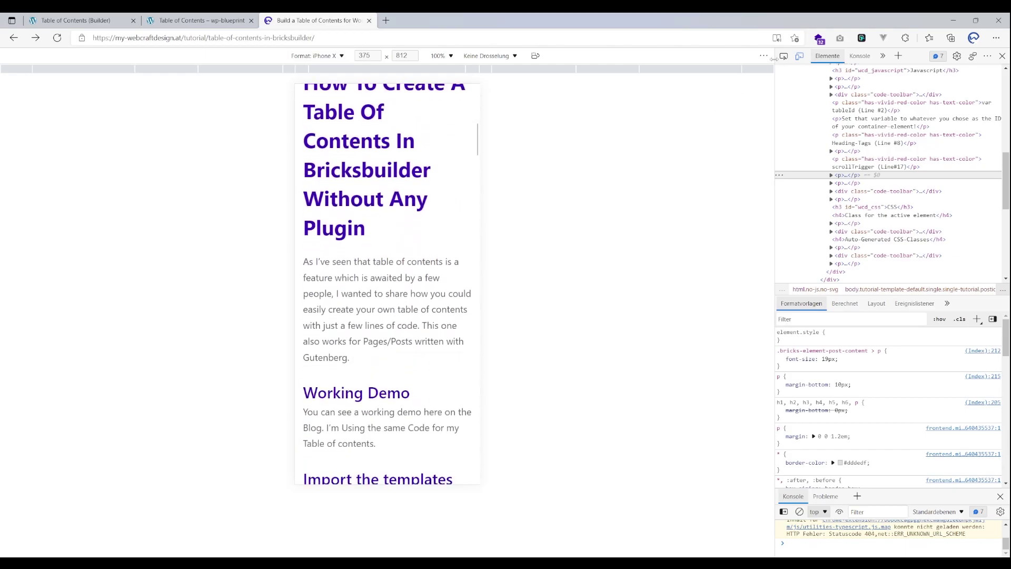
{"action": "left_click", "coordinate": [800, 56]}
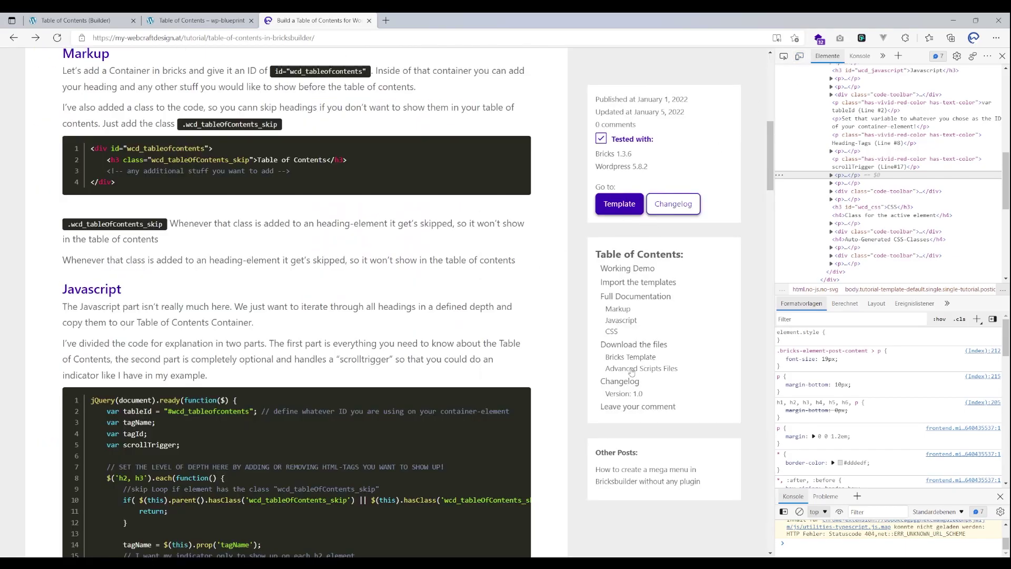
Go to the tutorial's Javascript section and examine the breakpoint line and the 200 offset in the scroll-indicator script
{"action": "left_click", "coordinate": [617, 322]}
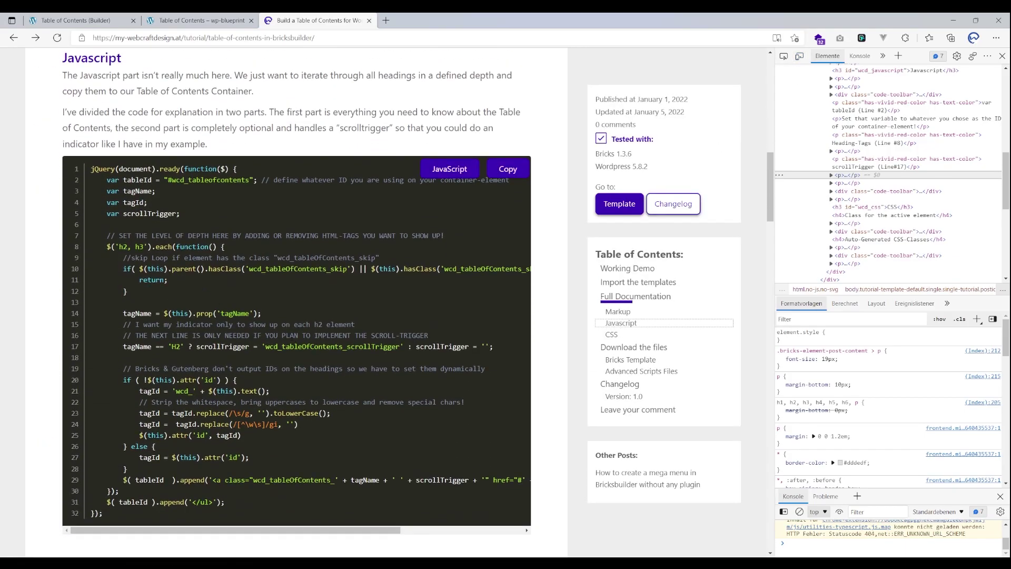
{"action": "scroll", "coordinate": [191, 184], "scroll_direction": "down", "scroll_amount": 10}
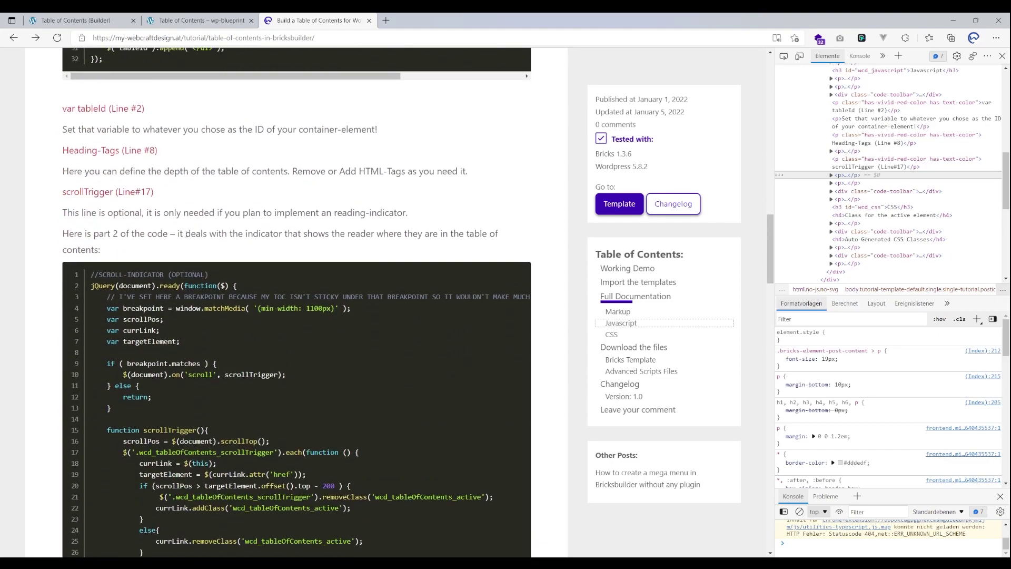
{"action": "left_click_drag", "start_coordinate": [123, 227], "coordinate": [348, 230]}
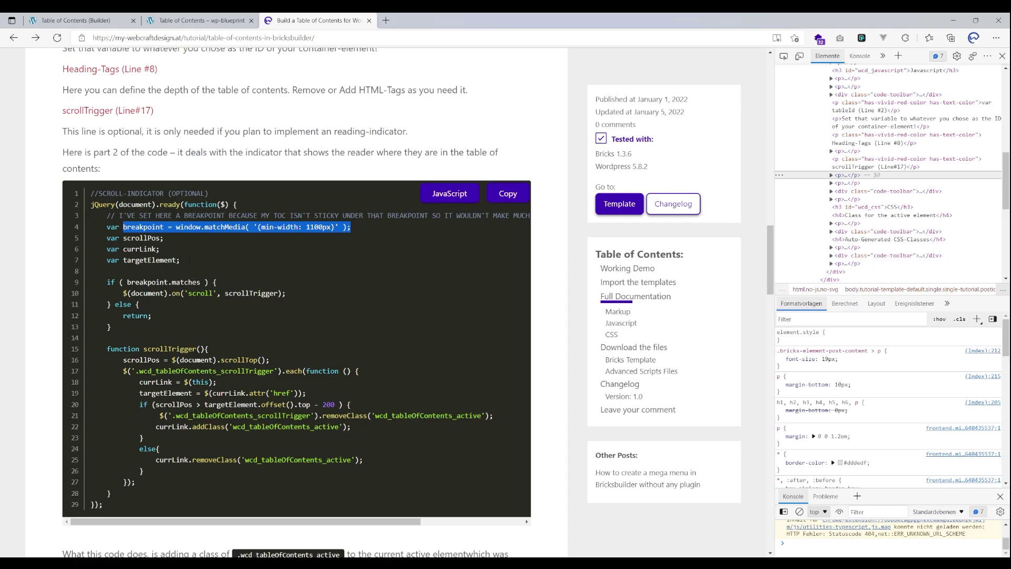
{"action": "mouse_move", "coordinate": [334, 405]}
{"action": "left_mouse_down"}
{"action": "mouse_move", "coordinate": [306, 404]}
{"action": "mouse_move", "coordinate": [315, 405]}
{"action": "left_mouse_up"}
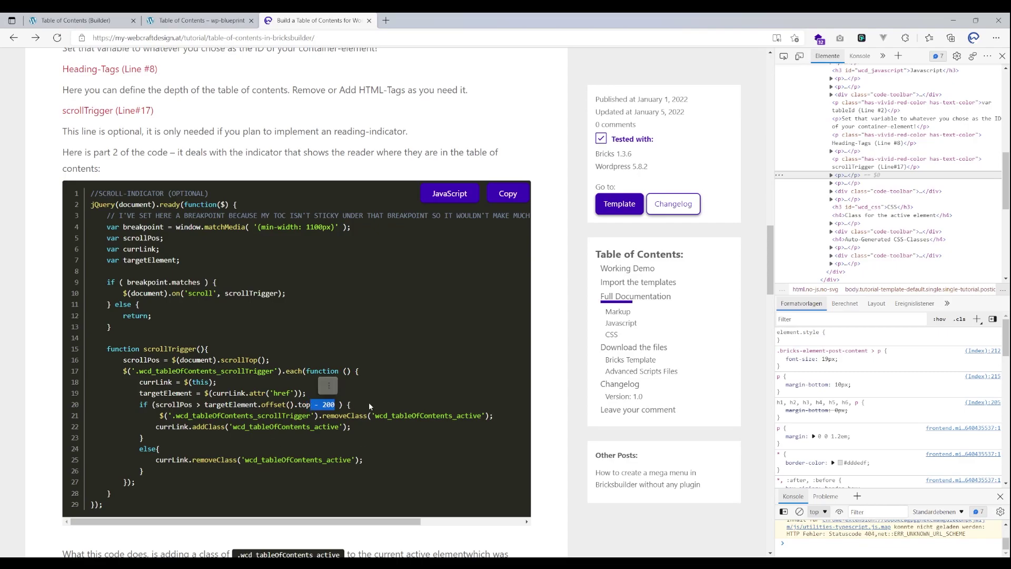
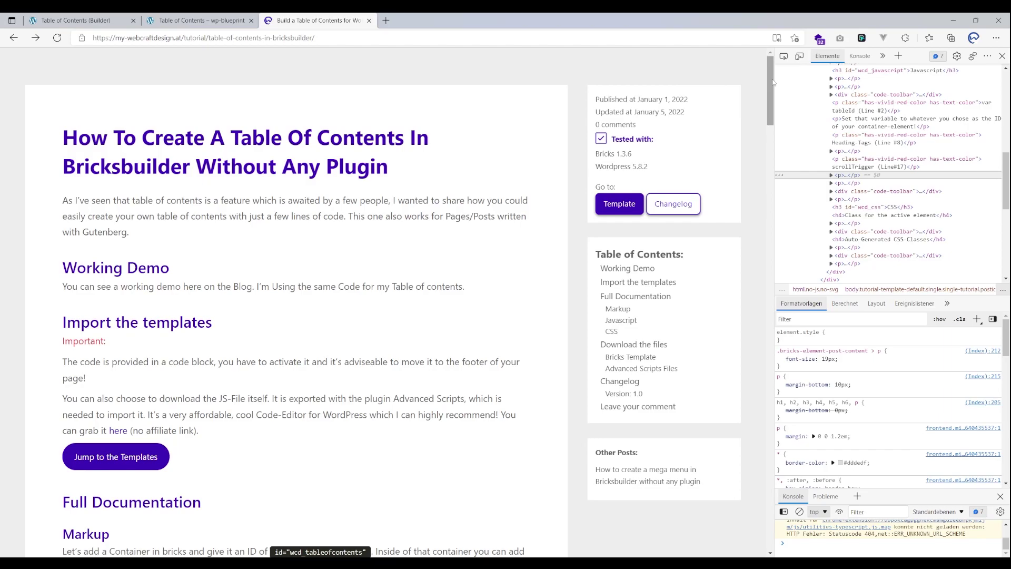
Examine how the active-entry indicator in the tutorial's table of contents follows the sections from Working Demo to Changelog
{"action": "left_click_drag", "start_coordinate": [773, 82], "coordinate": [782, 110]}
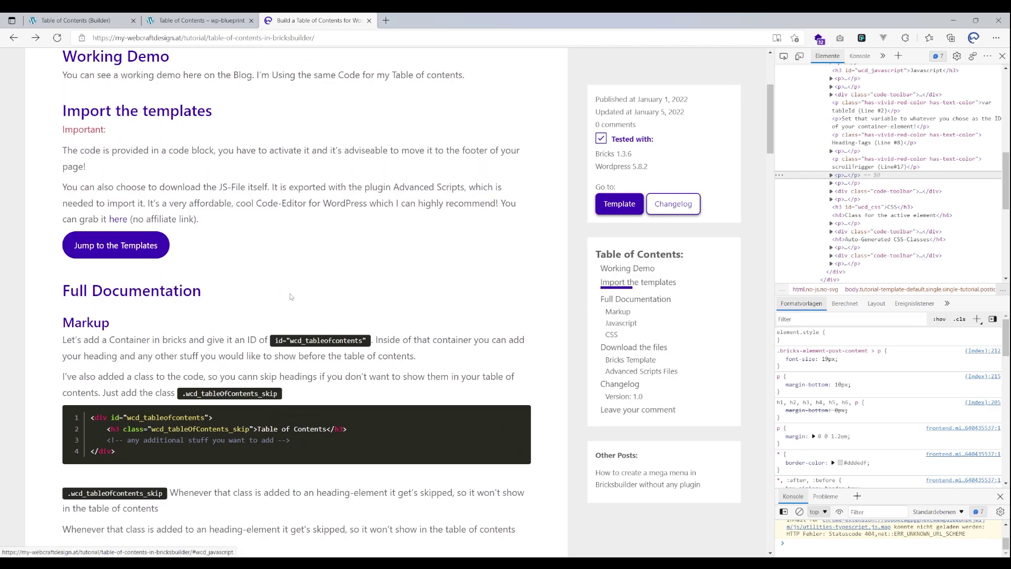
{"action": "scroll", "coordinate": [179, 173], "scroll_direction": "up", "scroll_amount": 3}
{"action": "scroll", "coordinate": [173, 159], "scroll_direction": "down", "scroll_amount": 2}
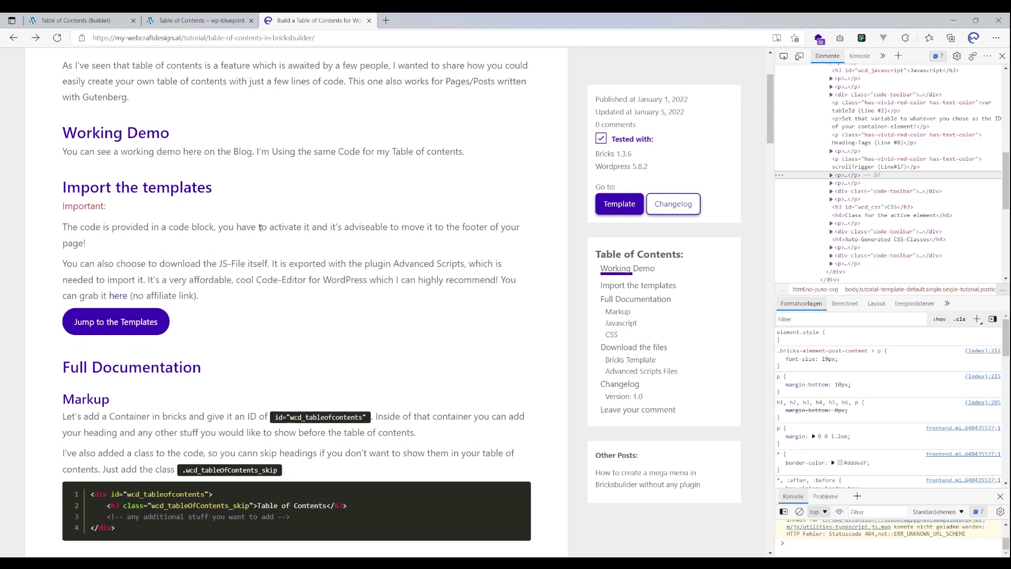
{"action": "scroll", "coordinate": [273, 239], "scroll_direction": "down", "scroll_amount": 7}
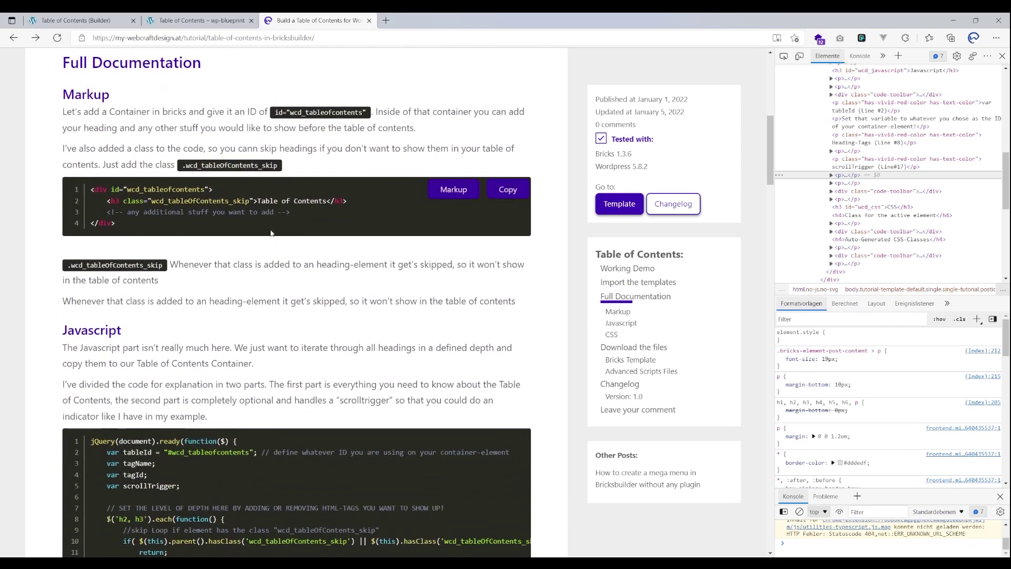
{"action": "scroll", "coordinate": [271, 233], "scroll_direction": "down", "scroll_amount": 17}
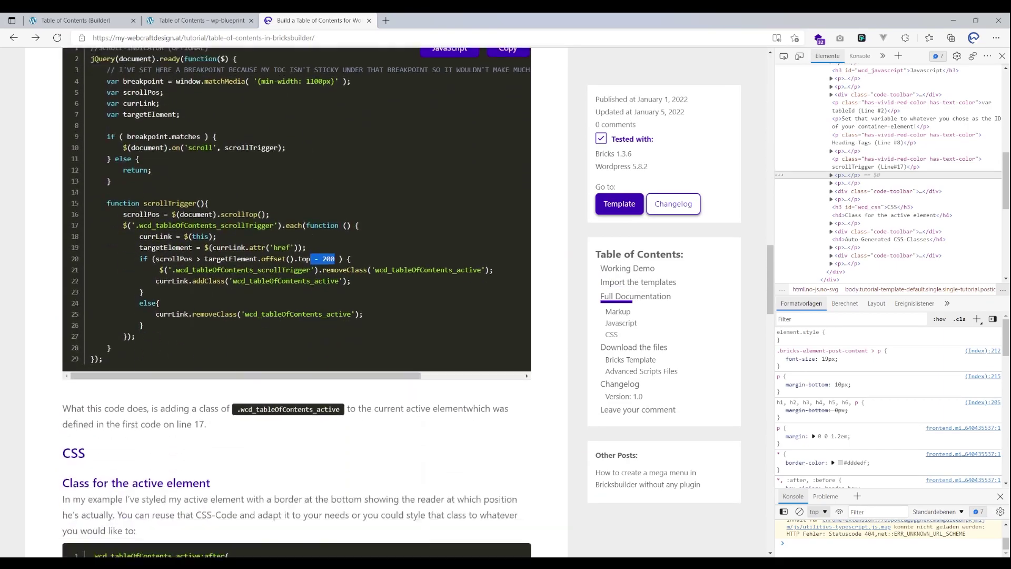
{"action": "scroll", "coordinate": [286, 311], "scroll_direction": "down", "scroll_amount": 15}
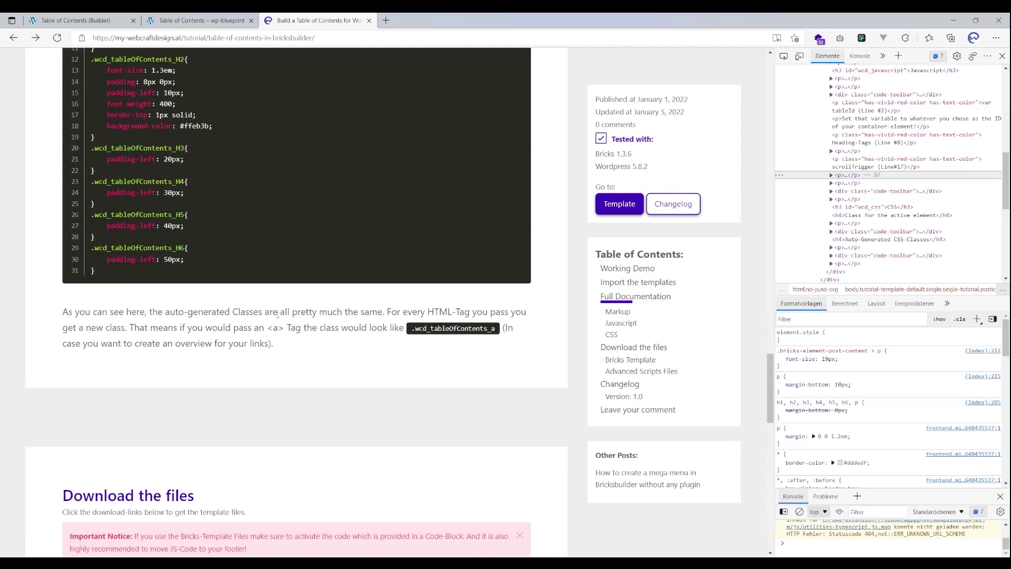
{"action": "scroll", "coordinate": [273, 316], "scroll_direction": "down", "scroll_amount": 3}
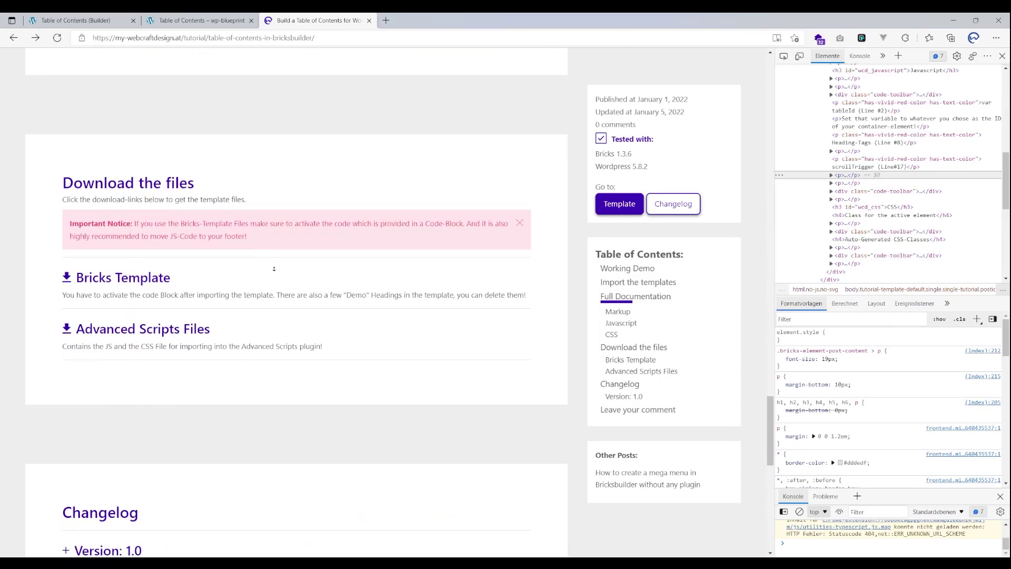
{"action": "scroll", "coordinate": [274, 267], "scroll_direction": "down", "scroll_amount": 2}
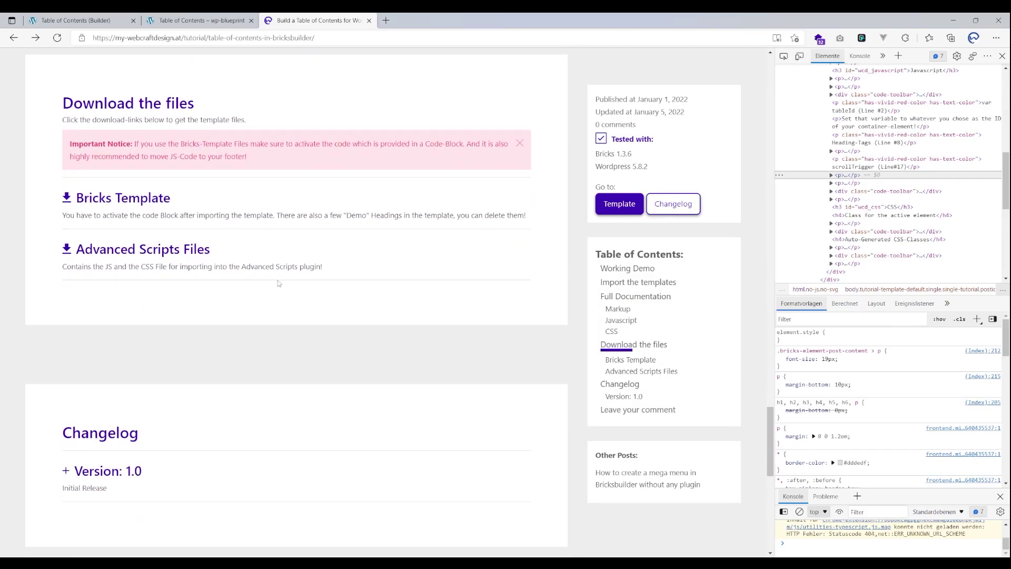
{"action": "scroll", "coordinate": [278, 286], "scroll_direction": "down", "scroll_amount": 5}
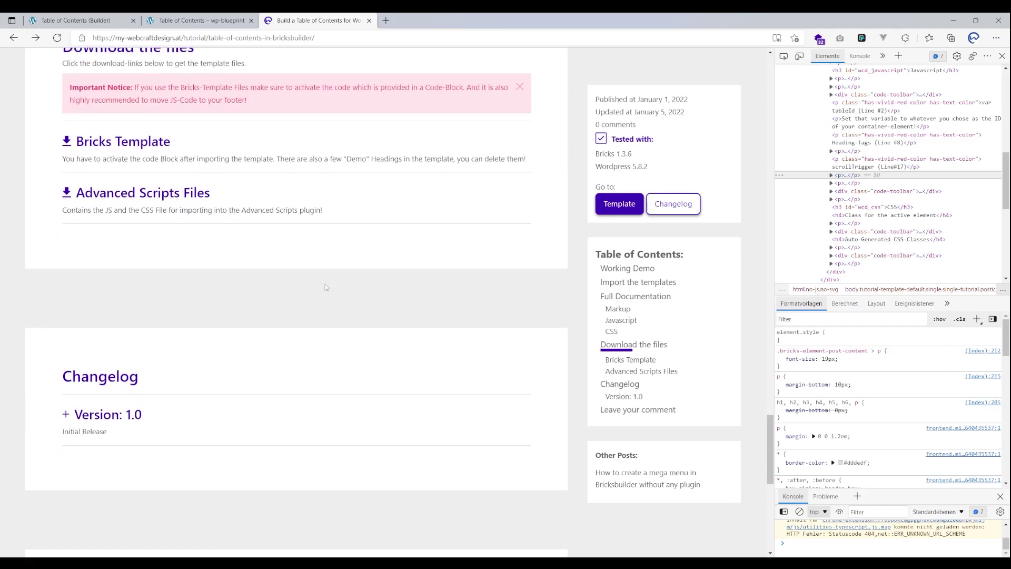
{"action": "scroll", "coordinate": [321, 289], "scroll_direction": "down", "scroll_amount": 4}
Return to the optional scroll-indicator script, review its 200 offset and copy the script
{"action": "scroll", "coordinate": [271, 350], "scroll_direction": "up", "scroll_amount": 20}
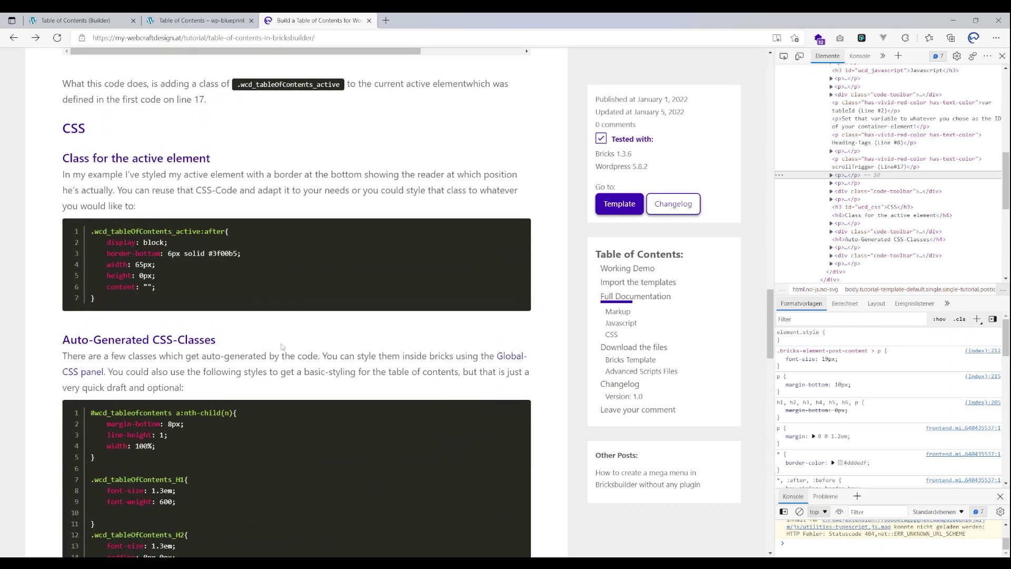
{"action": "left_click_drag", "start_coordinate": [336, 321], "coordinate": [315, 323]}
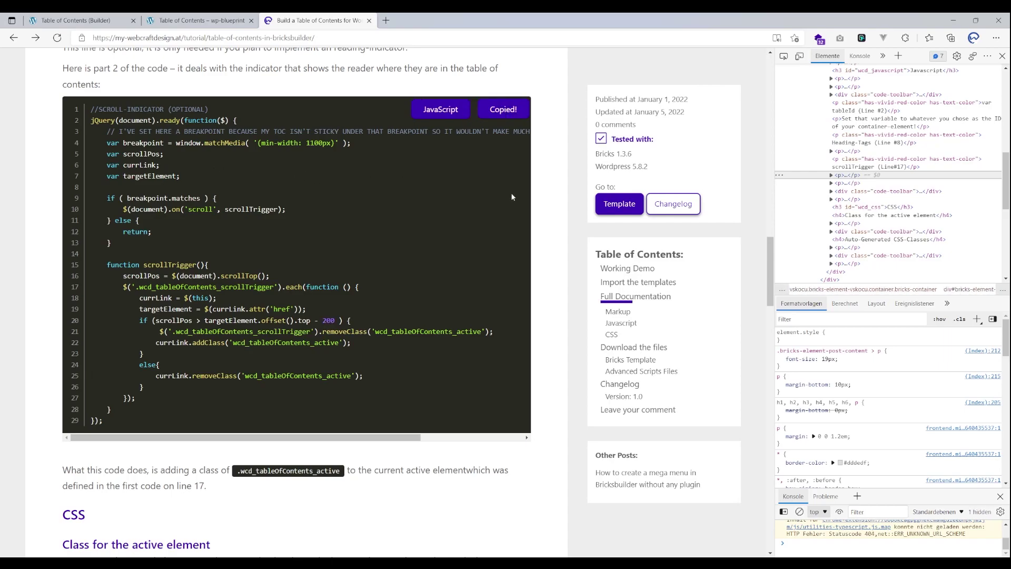
Switch to the Bricks builder and open the content settings of the Code element
{"action": "left_click", "coordinate": [198, 20]}
{"action": "left_click", "coordinate": [74, 20]}
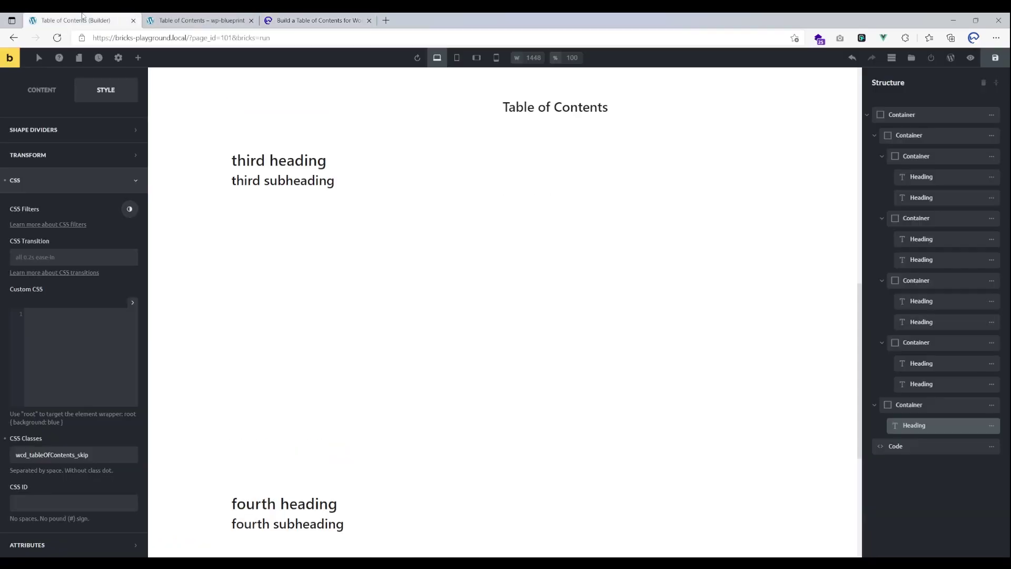
{"action": "scroll", "coordinate": [369, 361], "scroll_direction": "down", "scroll_amount": 5}
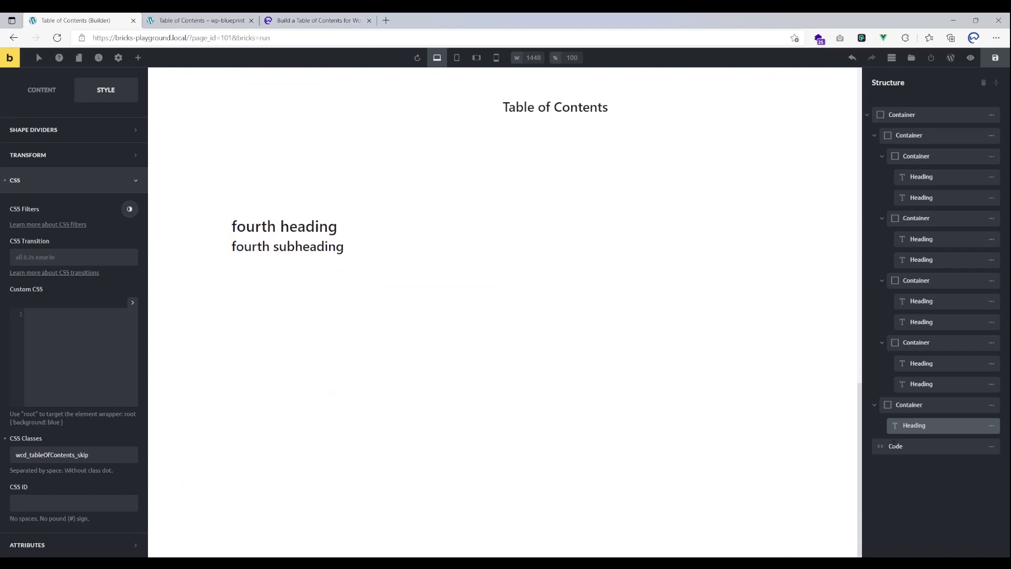
{"action": "left_click", "coordinate": [877, 453]}
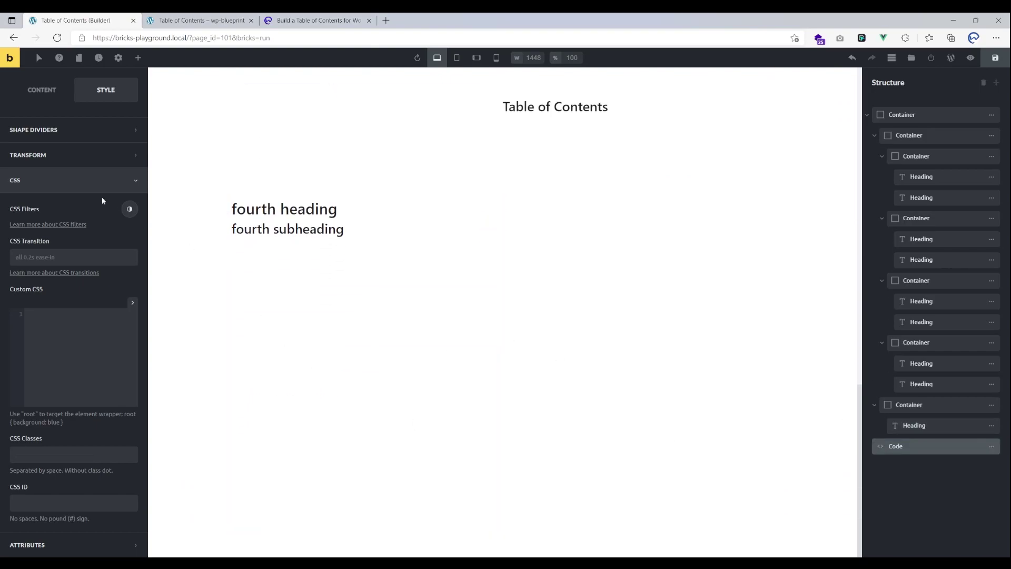
{"action": "left_click", "coordinate": [29, 92]}
{"action": "scroll", "coordinate": [132, 192], "scroll_direction": "down", "scroll_amount": 10}
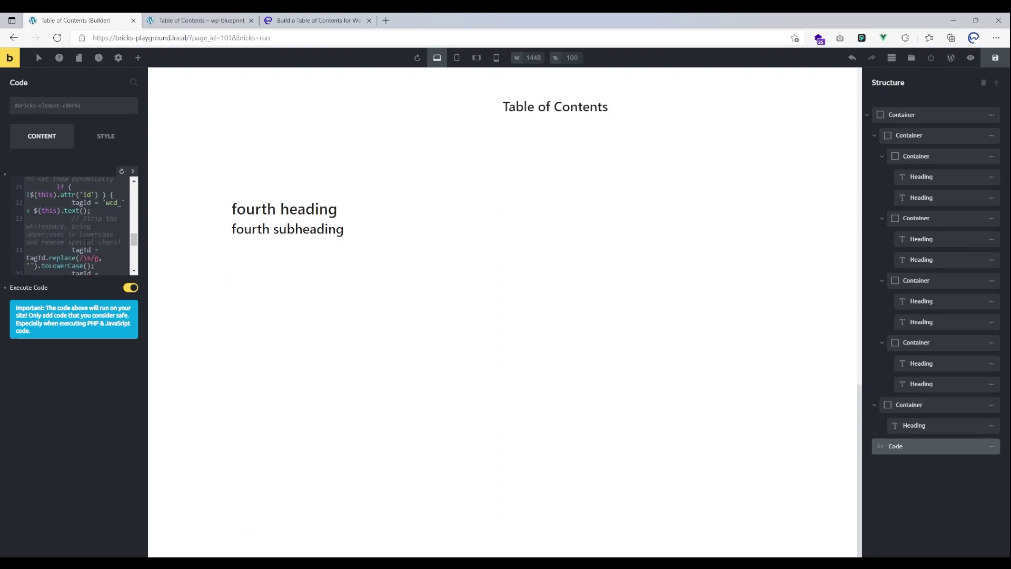
Widen the code editor, paste the scroll-indicator script before the closing script tag and save the page
{"action": "left_click", "coordinate": [133, 171]}
{"action": "scroll", "coordinate": [79, 274], "scroll_direction": "up", "scroll_amount": 6}
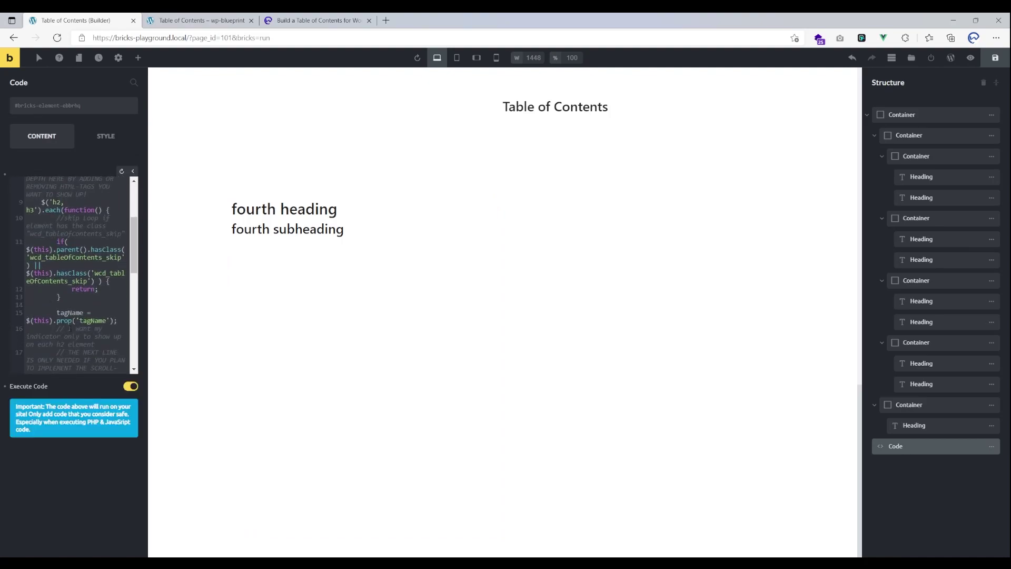
{"action": "scroll", "coordinate": [74, 274], "scroll_direction": "up", "scroll_amount": 3}
{"action": "left_click", "coordinate": [133, 171]}
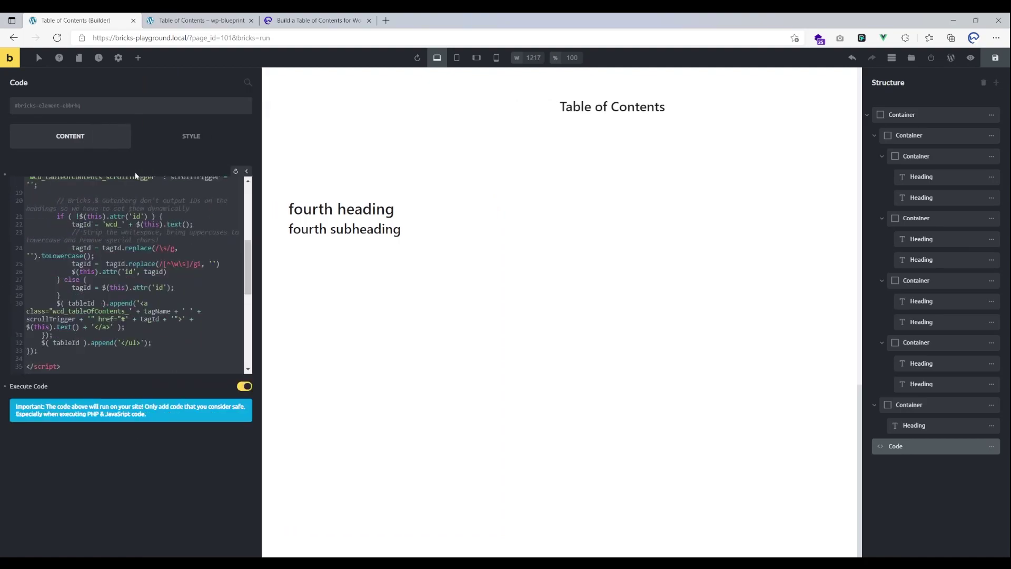
{"action": "scroll", "coordinate": [107, 245], "scroll_direction": "down", "scroll_amount": 5}
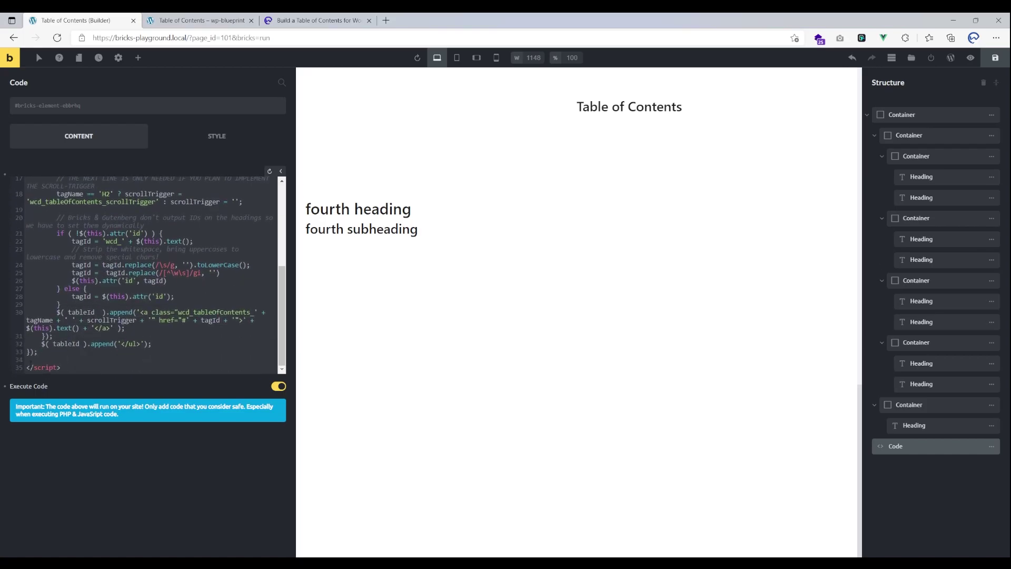
{"action": "key", "text": "ctrl+v"}
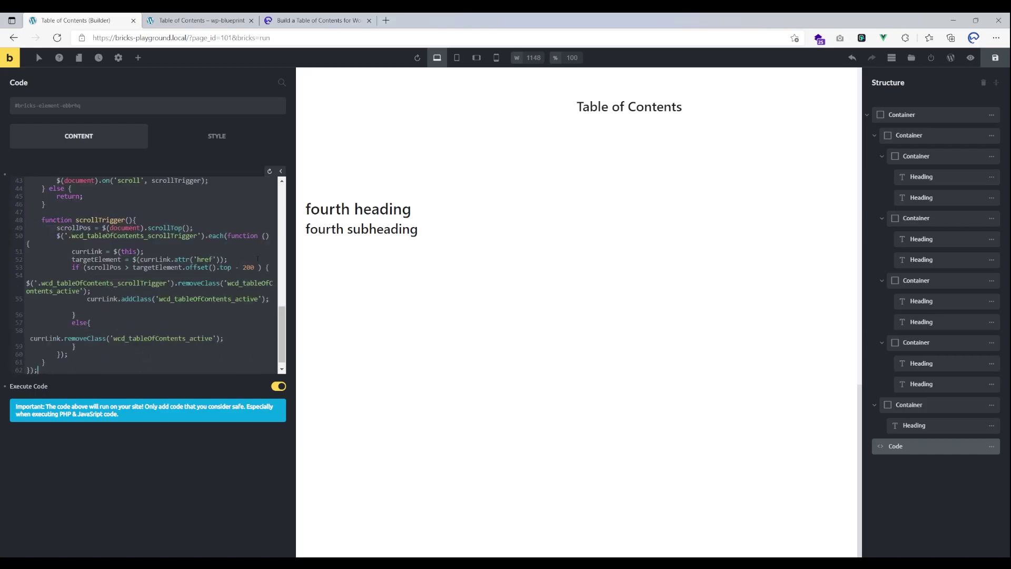
{"action": "left_click", "coordinate": [272, 171]}
{"action": "key", "text": "ctrl+s"}
Check the table of contents on the front-end page for an active-entry indicator, from the first to the fourth heading
{"action": "key", "text": "ctrl+Tab"}
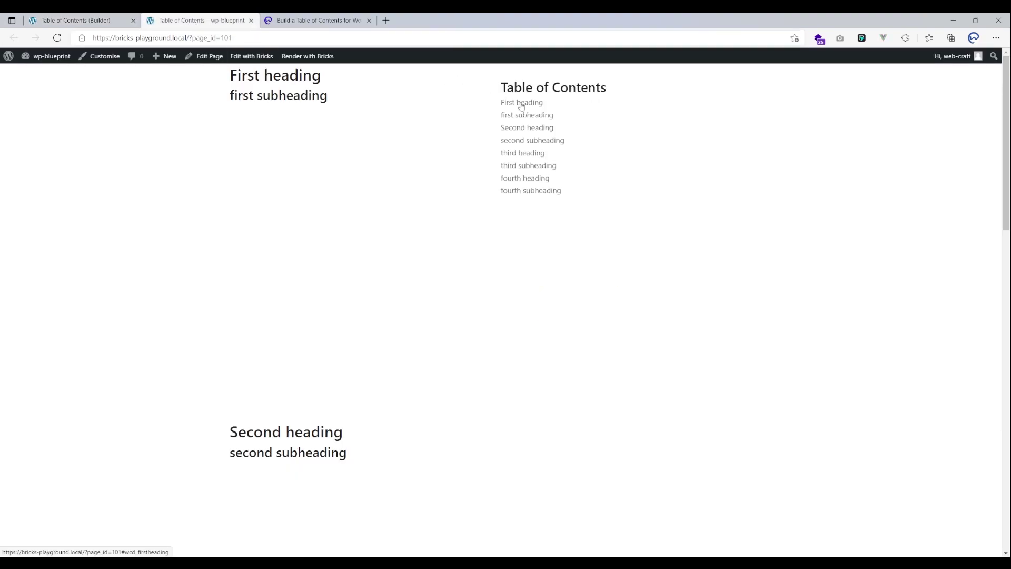
{"action": "scroll", "coordinate": [515, 120], "scroll_direction": "down", "scroll_amount": 14}
{"action": "scroll", "coordinate": [499, 185], "scroll_direction": "down", "scroll_amount": 3}
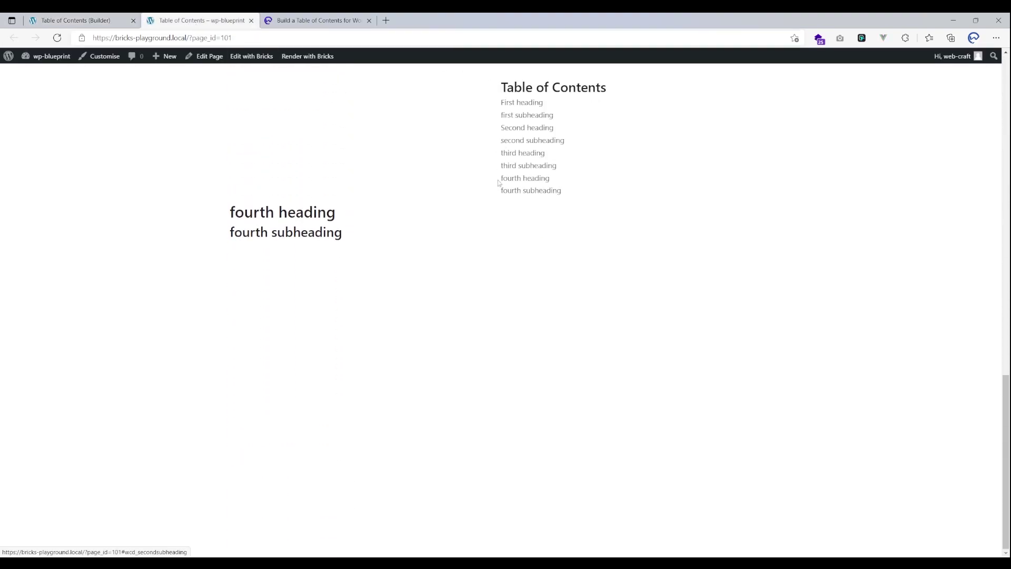
{"action": "scroll", "coordinate": [422, 189], "scroll_direction": "up", "scroll_amount": 15}
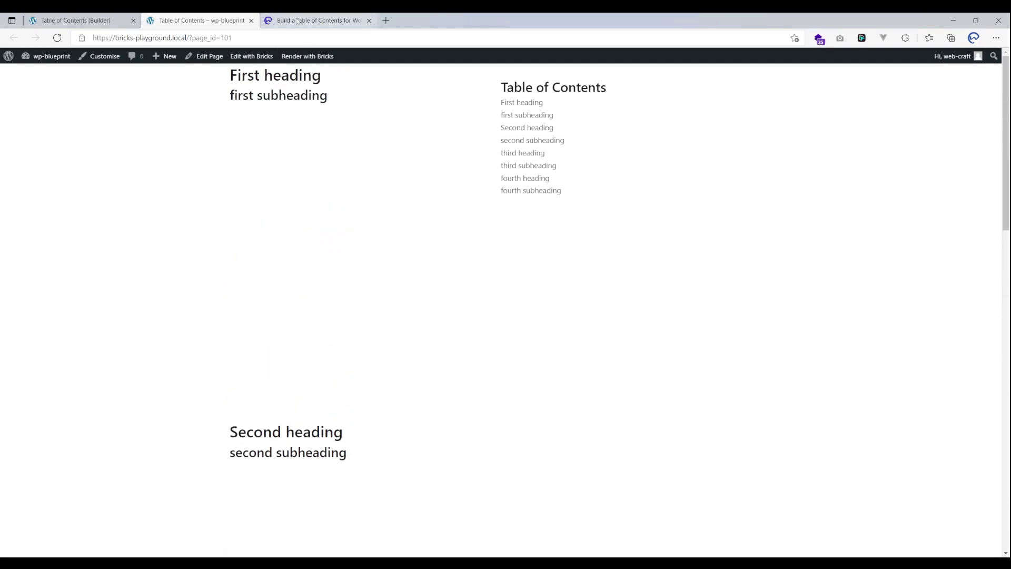
Return to the tutorial and examine the wcd_tableOfContents_active class in the scroll-indicator script
{"action": "key", "text": "ctrl+Tab"}
{"action": "scroll", "coordinate": [368, 369], "scroll_direction": "down", "scroll_amount": 3}
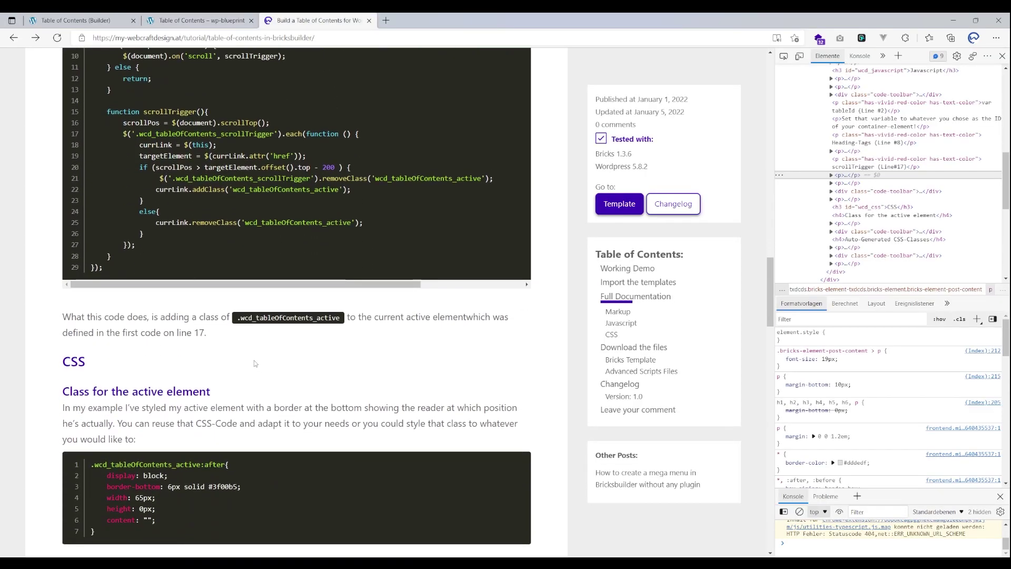
{"action": "scroll", "coordinate": [304, 331], "scroll_direction": "up", "scroll_amount": 3}
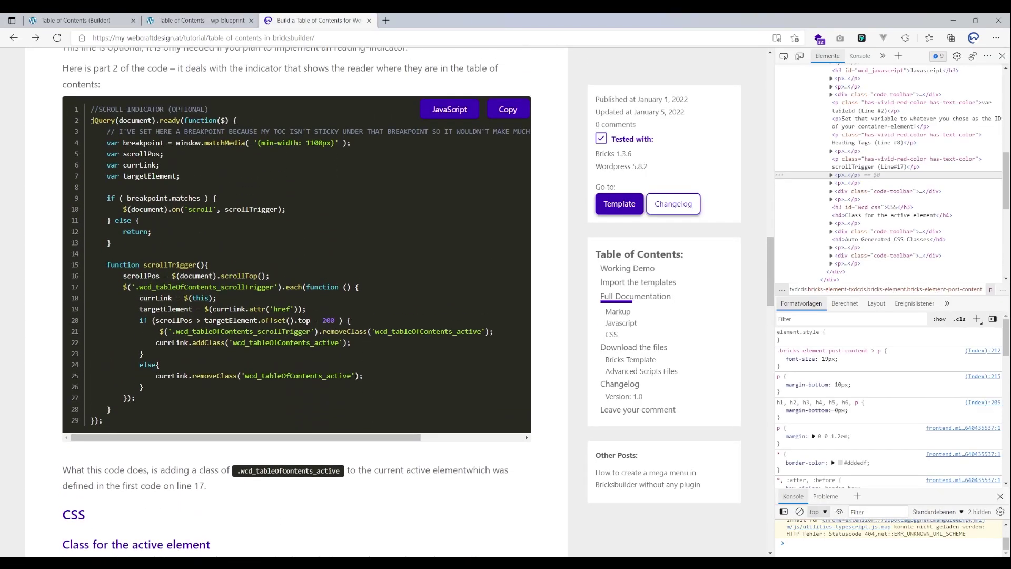
{"action": "left_click_drag", "start_coordinate": [352, 376], "coordinate": [244, 378]}
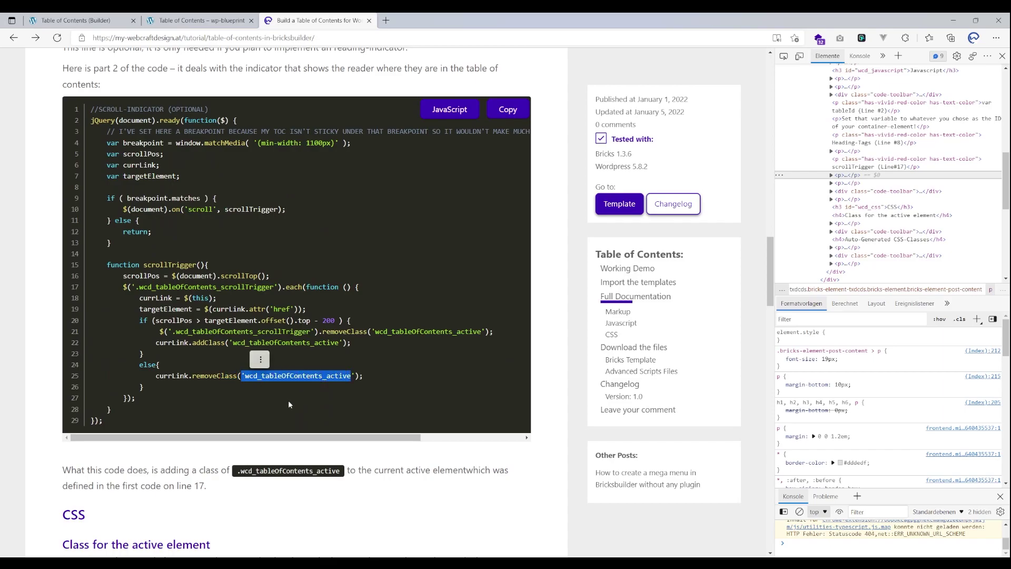
Copy the .wcd_tableOfContents_active:after rule from the tutorial's section on the class for the active element
{"action": "scroll", "coordinate": [215, 362], "scroll_direction": "down", "scroll_amount": 3}
{"action": "scroll", "coordinate": [216, 363], "scroll_direction": "down", "scroll_amount": 1}
{"action": "left_click_drag", "start_coordinate": [113, 454], "coordinate": [87, 390]}
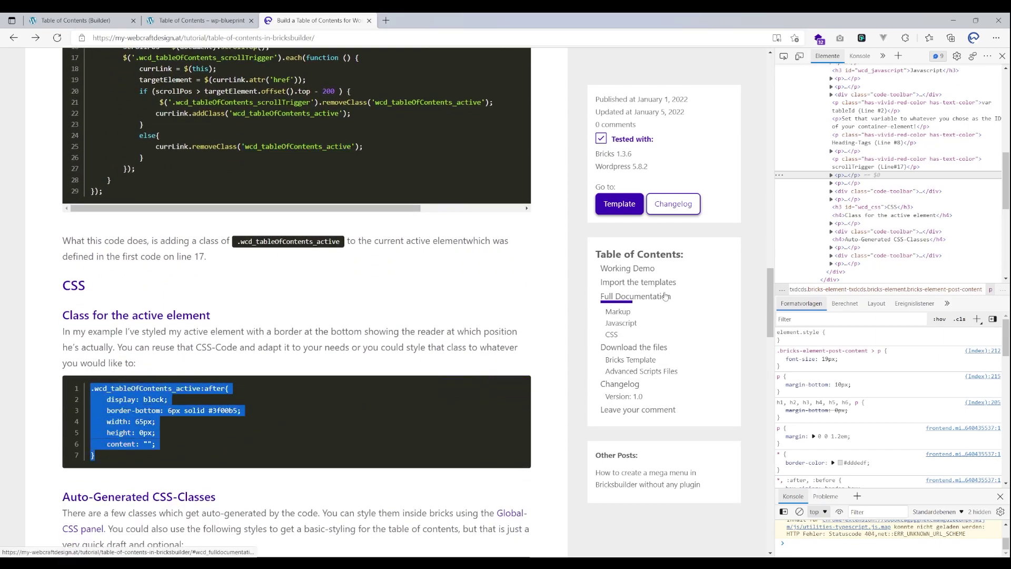
{"action": "left_click", "coordinate": [497, 410]}
{"action": "left_click", "coordinate": [508, 390]}
Add a style block after the script in the builder's Code element, paste the copied :after rule into it and save
{"action": "left_click", "coordinate": [207, 19]}
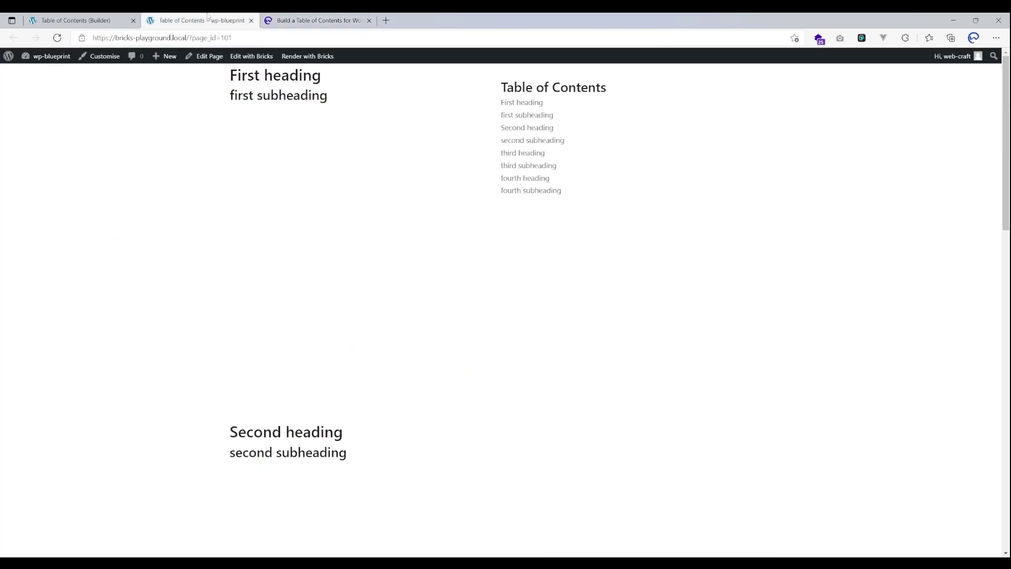
{"action": "left_click", "coordinate": [90, 23]}
{"action": "scroll", "coordinate": [63, 364], "scroll_direction": "down", "scroll_amount": 2}
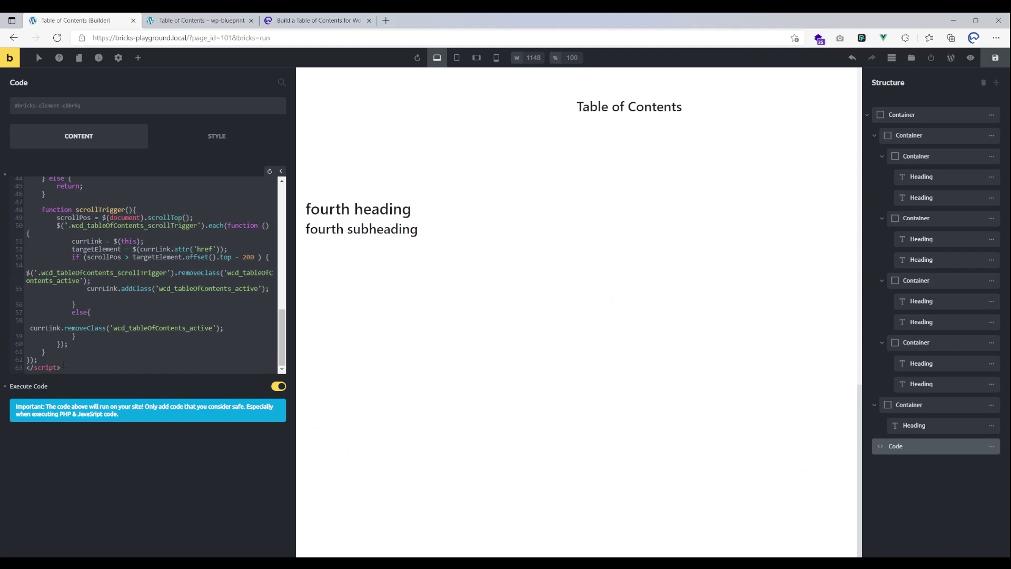
{"action": "key", "text": "Return"}
{"action": "type", "text": "<style>"}
{"action": "key", "text": "Return"}
{"action": "key", "text": "Return"}
{"action": "key", "text": "Return"}
{"action": "type", "text": "</style>"}
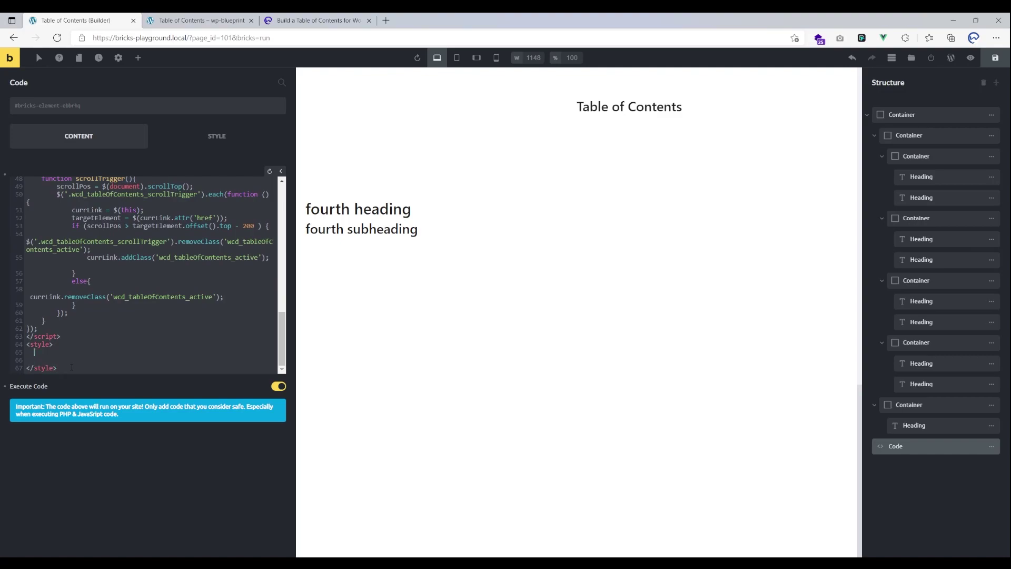
{"action": "key", "text": "ctrl+v"}
{"action": "left_click", "coordinate": [996, 58]}
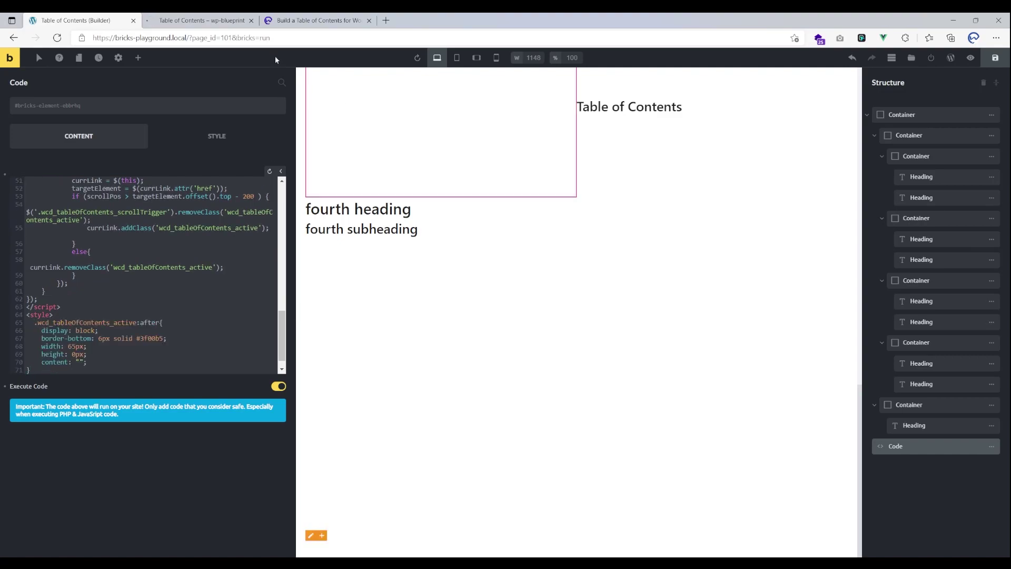
Check on the front-end page how the active-entry indicator follows the headings in the table of contents
{"action": "left_click", "coordinate": [178, 20]}
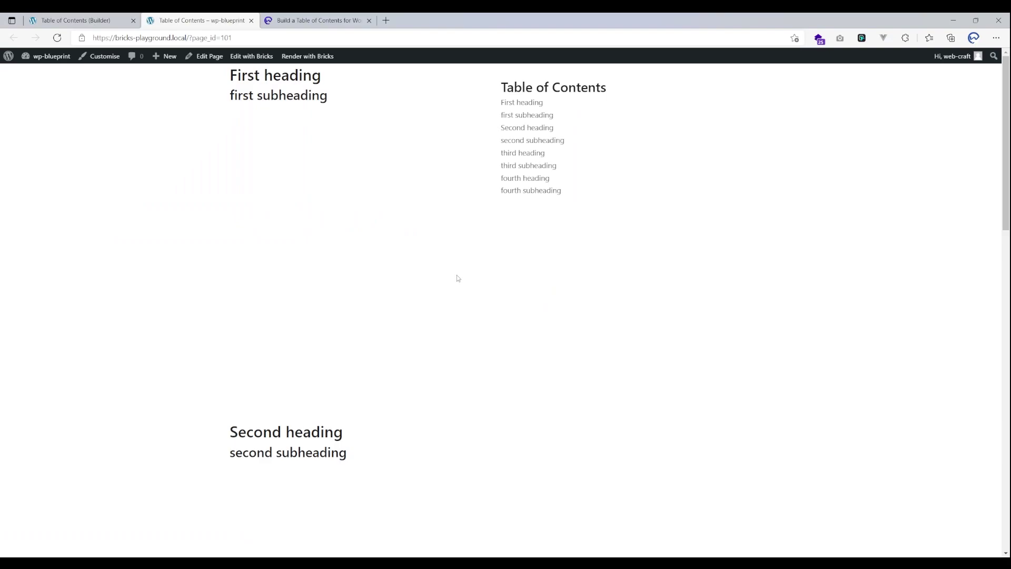
{"action": "scroll", "coordinate": [456, 276], "scroll_direction": "down", "scroll_amount": 3}
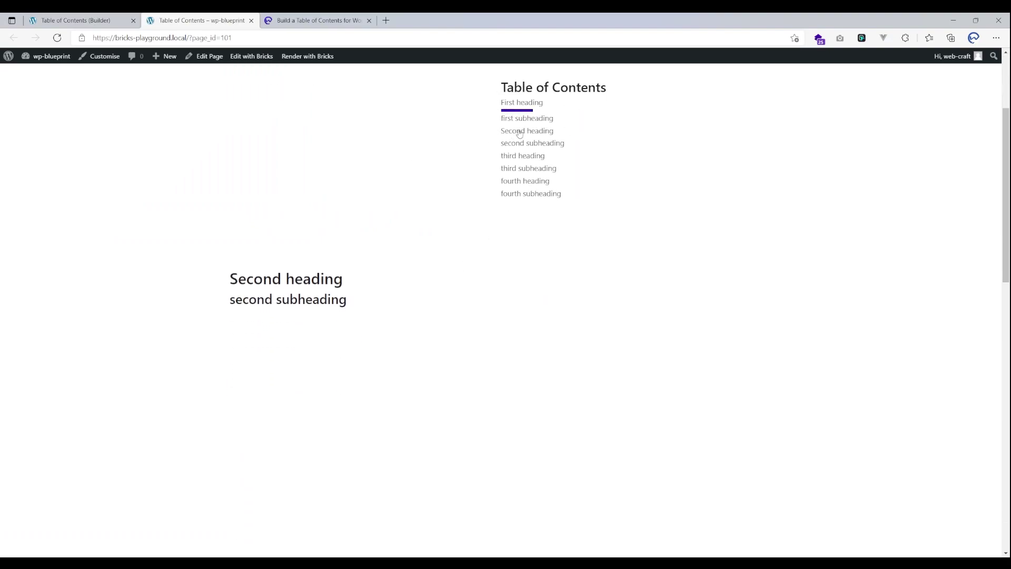
{"action": "scroll", "coordinate": [410, 196], "scroll_direction": "down", "scroll_amount": 3}
{"action": "scroll", "coordinate": [408, 197], "scroll_direction": "down", "scroll_amount": 2}
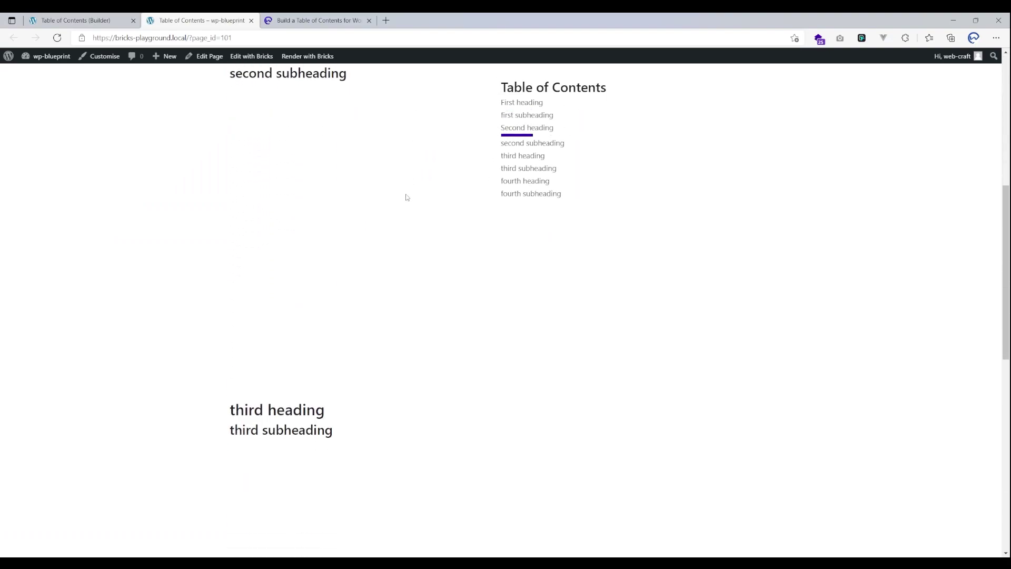
{"action": "scroll", "coordinate": [406, 197], "scroll_direction": "down", "scroll_amount": 5}
{"action": "scroll", "coordinate": [368, 185], "scroll_direction": "up", "scroll_amount": 10}
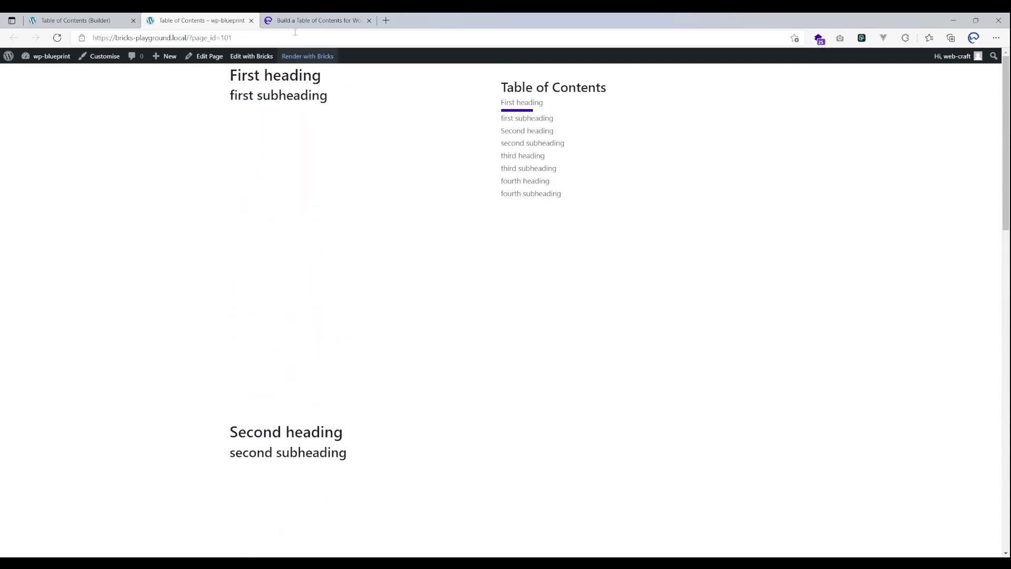
Go back to the tutorial's first script and examine the H2 scrollTrigger condition on line 17
{"action": "left_click", "coordinate": [298, 20]}
{"action": "scroll", "coordinate": [253, 332], "scroll_direction": "up", "scroll_amount": 15}
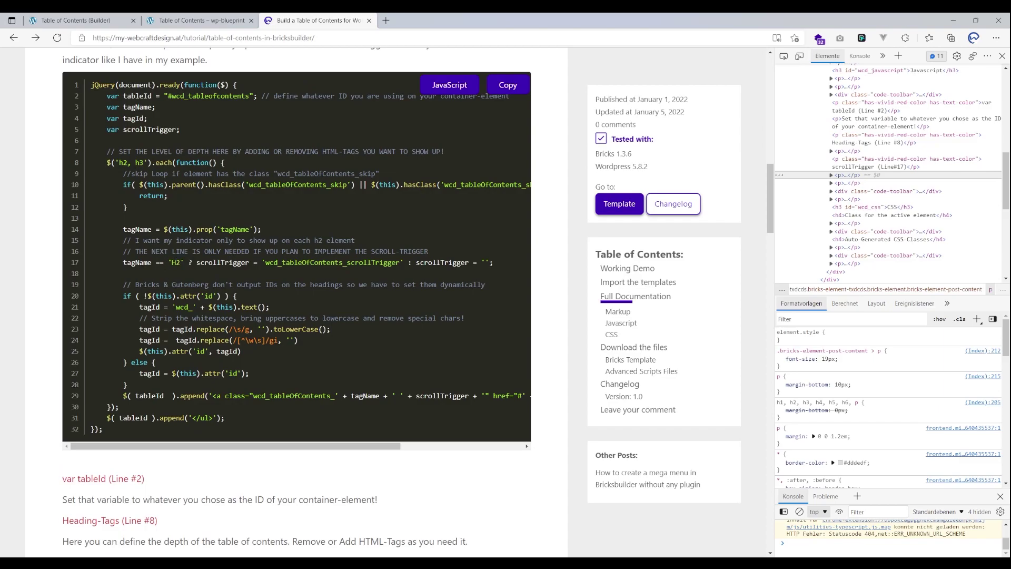
{"action": "double_click", "coordinate": [178, 262]}
{"action": "scroll", "coordinate": [199, 250], "scroll_direction": "down", "scroll_amount": 15}
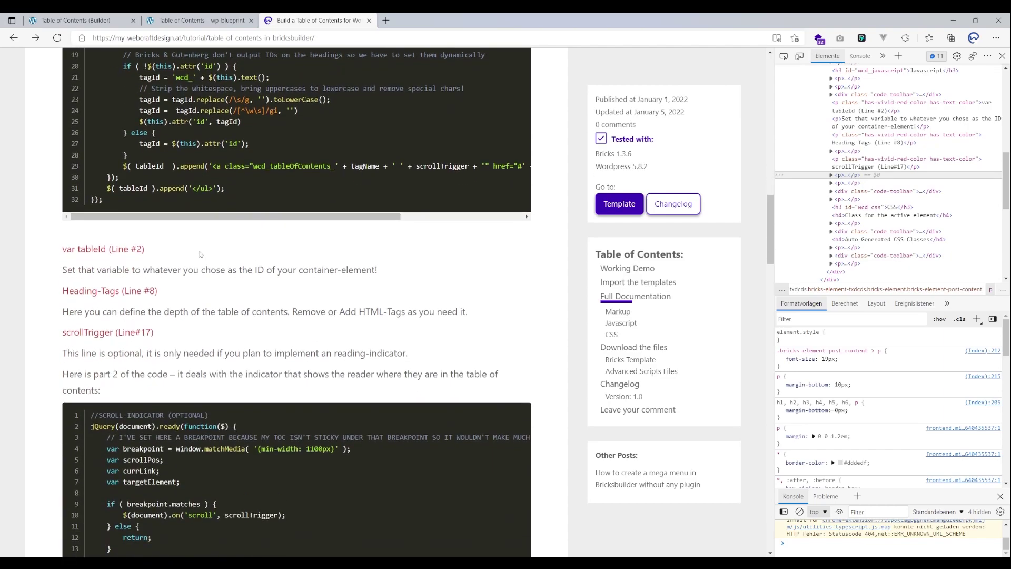
Examine the Auto-Generated CSS-Classes section, especially how the heading tag completes the wcd_tableOfContents_H1 class name
{"action": "scroll", "coordinate": [199, 253], "scroll_direction": "down", "scroll_amount": 2}
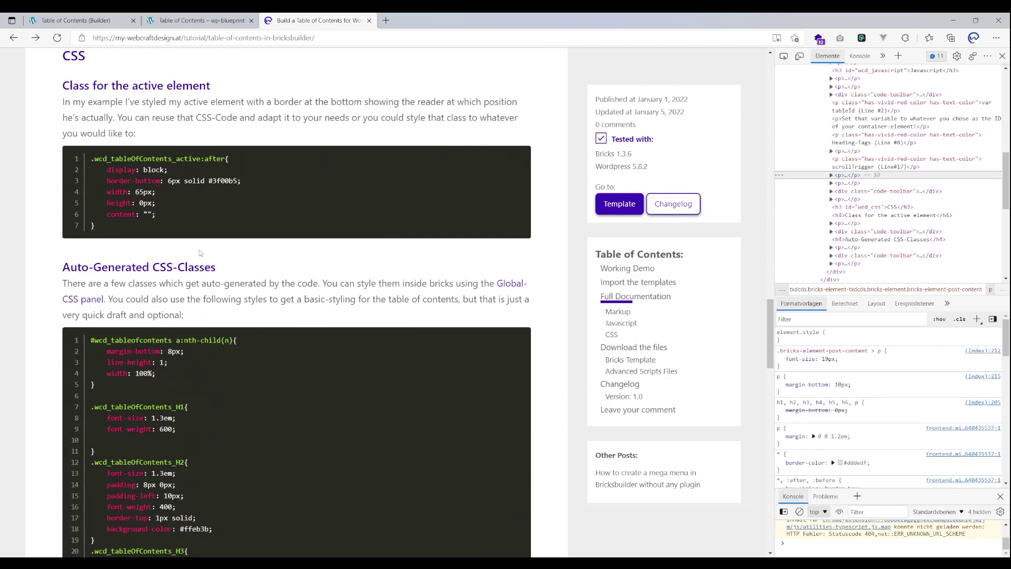
{"action": "mouse_move", "coordinate": [289, 218]}
{"action": "scroll", "coordinate": [284, 174], "scroll_direction": "down", "scroll_amount": 2}
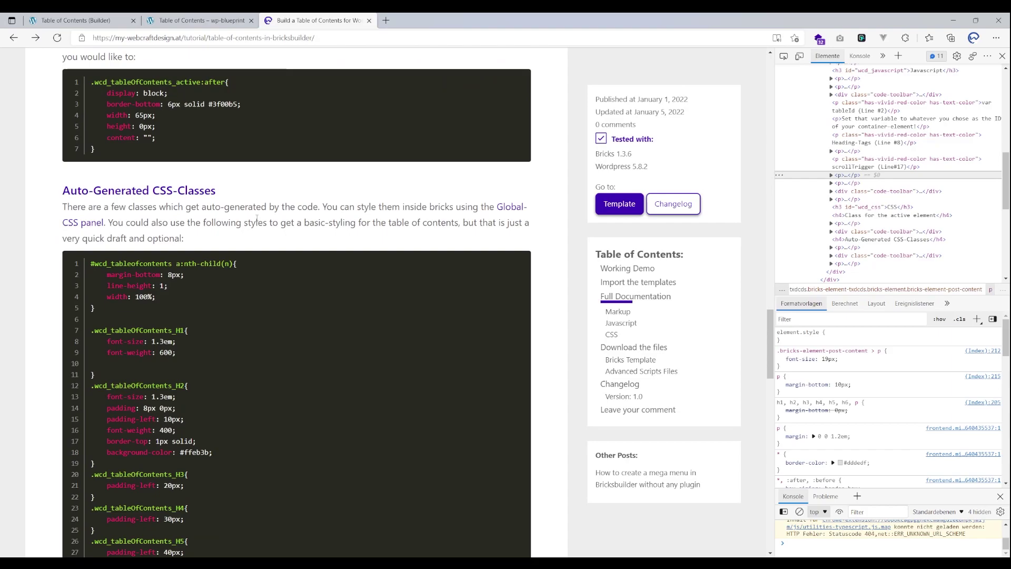
{"action": "mouse_move", "coordinate": [204, 370]}
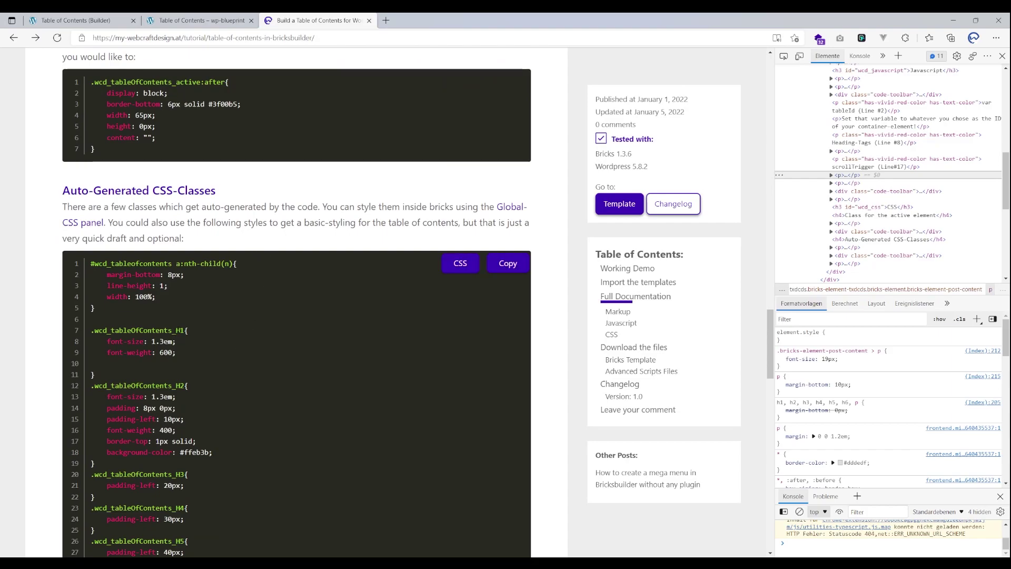
{"action": "left_click_drag", "start_coordinate": [179, 330], "coordinate": [95, 331]}
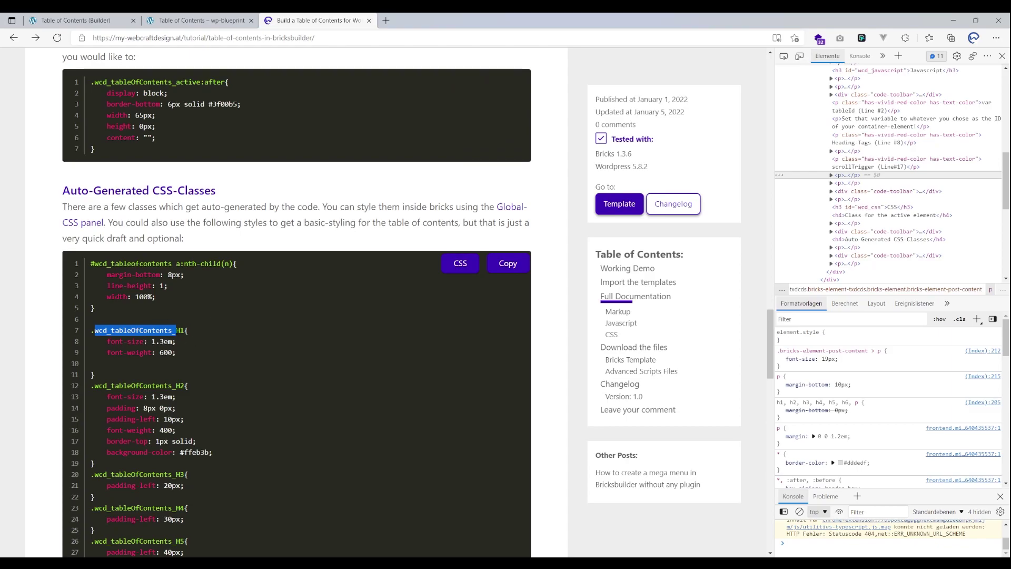
{"action": "left_click_drag", "start_coordinate": [183, 330], "coordinate": [193, 337]}
{"action": "double_click", "coordinate": [178, 330]}
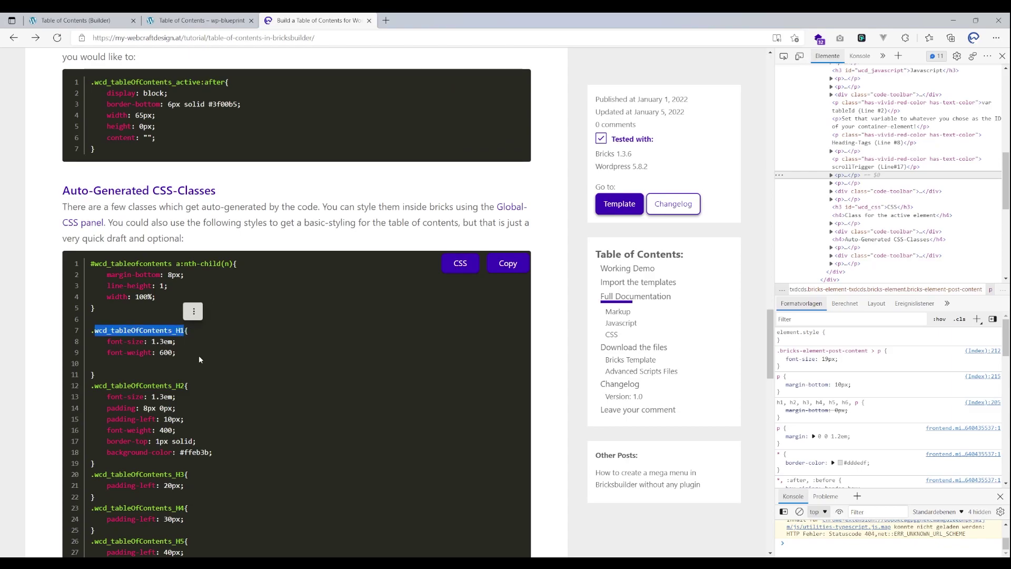
{"action": "left_click", "coordinate": [183, 330]}
{"action": "left_click_drag", "start_coordinate": [175, 331], "coordinate": [184, 330]}
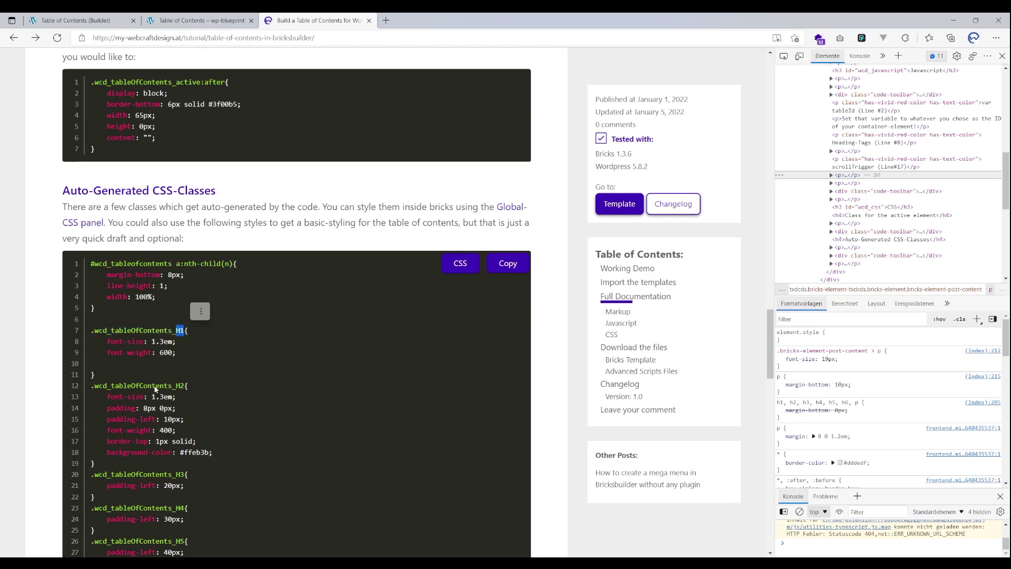
Review the 'h2, h3' heading-tag selector on line 8 of the first script, and return to the CSS section
{"action": "scroll", "coordinate": [210, 309], "scroll_direction": "up", "scroll_amount": 15}
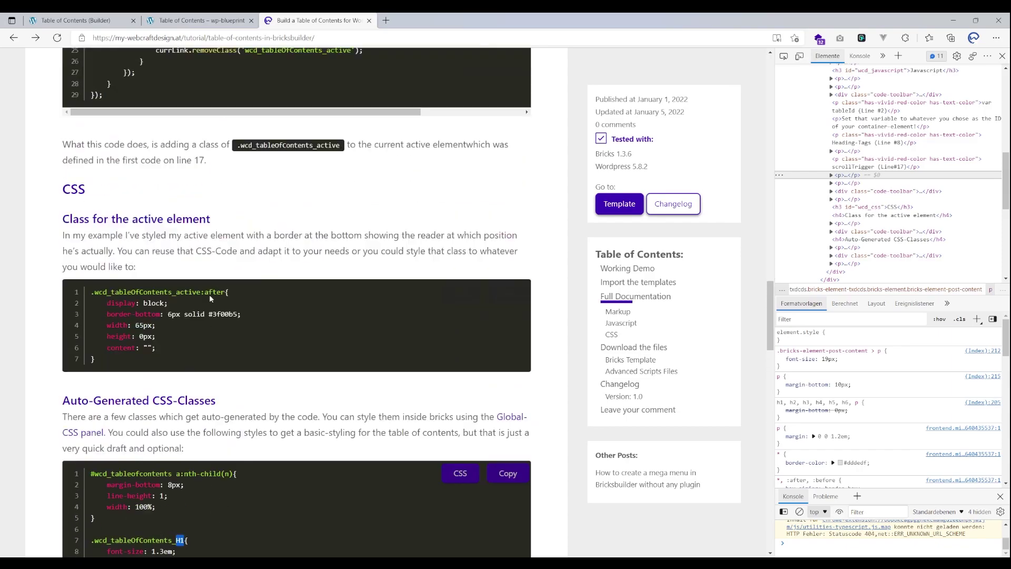
{"action": "scroll", "coordinate": [141, 251], "scroll_direction": "up", "scroll_amount": 2}
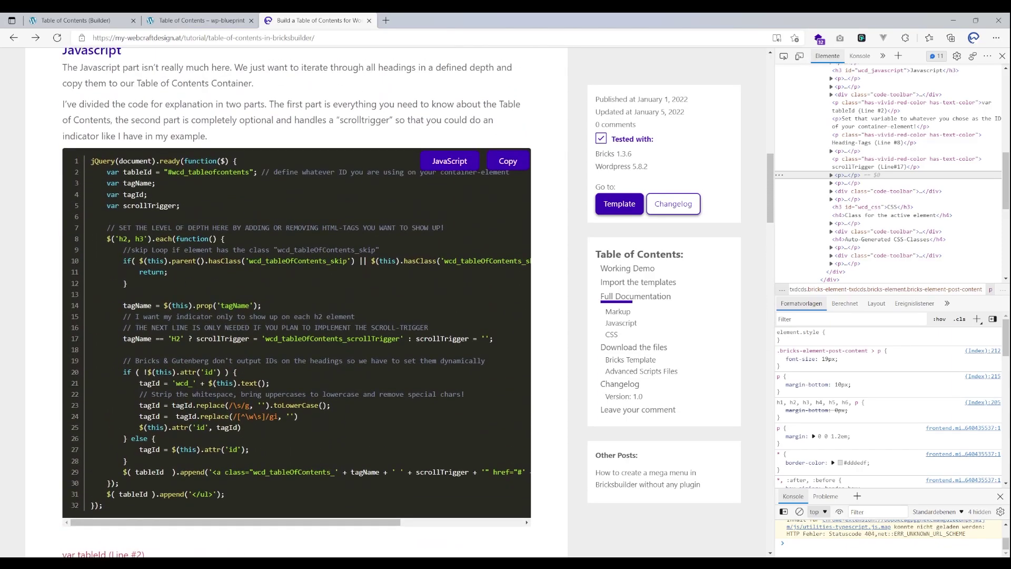
{"action": "left_click_drag", "start_coordinate": [123, 238], "coordinate": [144, 239]}
{"action": "scroll", "coordinate": [185, 270], "scroll_direction": "down", "scroll_amount": 20}
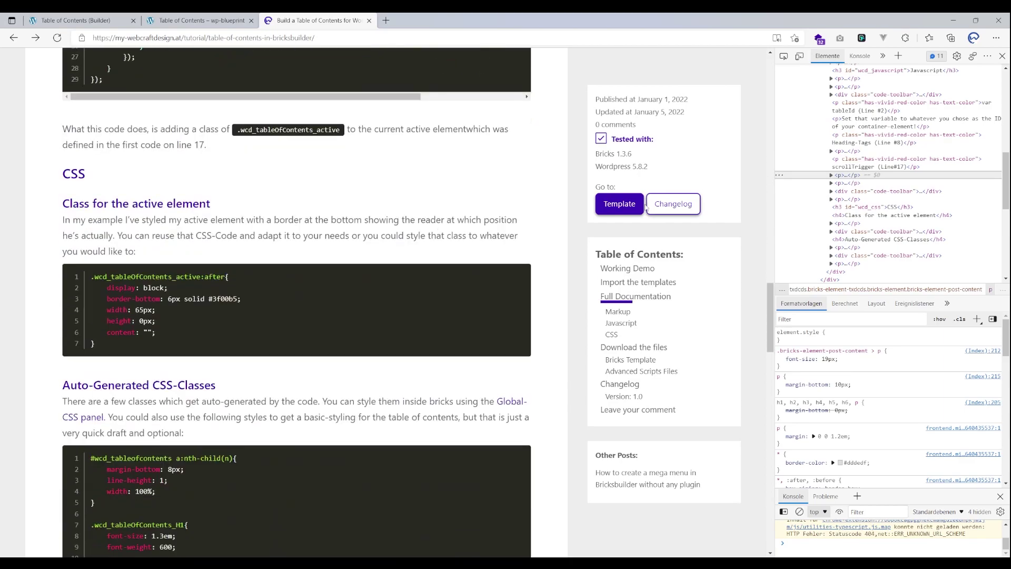
{"action": "scroll", "coordinate": [647, 207], "scroll_direction": "down", "scroll_amount": 1}
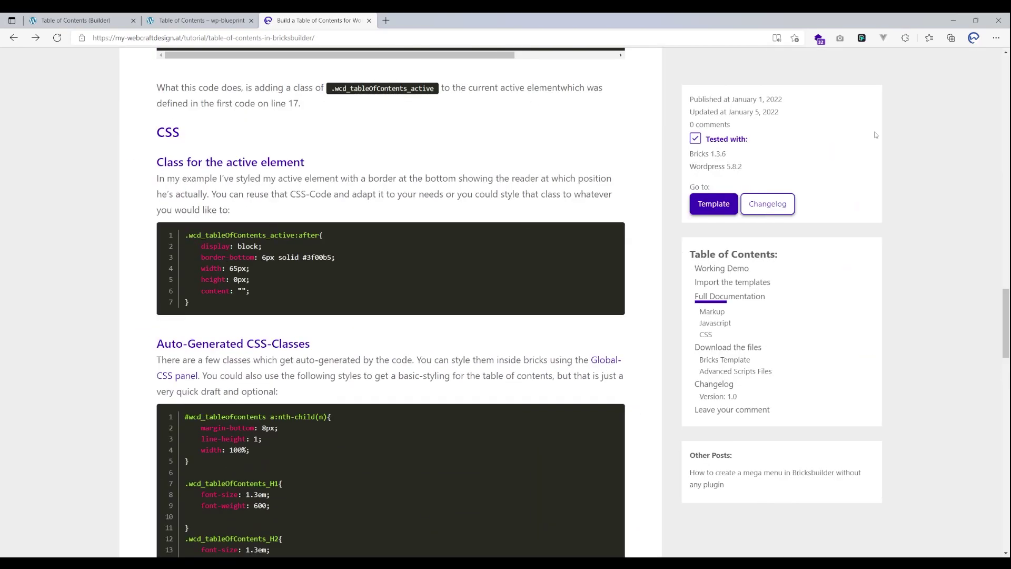
Copy the full basic-styling CSS snippet from the tutorial's Auto-Generated CSS-Classes section
{"action": "left_click", "coordinate": [1002, 56]}
{"action": "scroll", "coordinate": [316, 264], "scroll_direction": "down", "scroll_amount": 5}
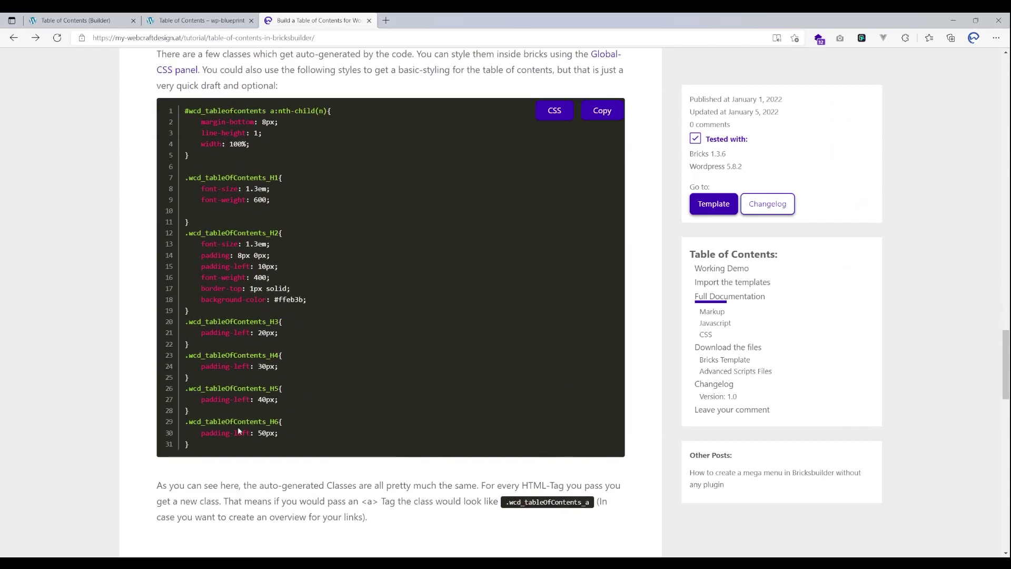
{"action": "left_click_drag", "start_coordinate": [232, 451], "coordinate": [179, 106]}
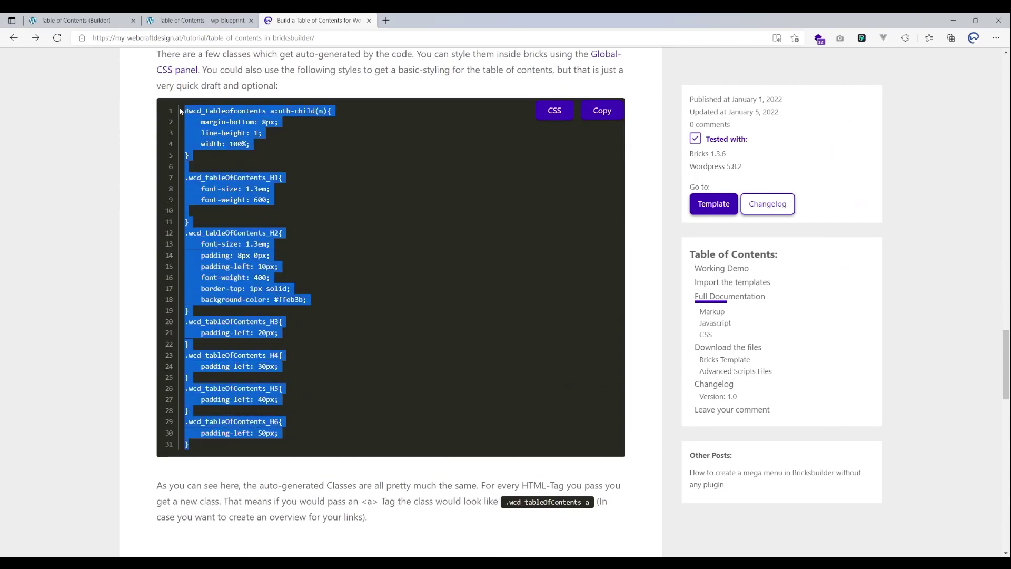
{"action": "left_click", "coordinate": [602, 110]}
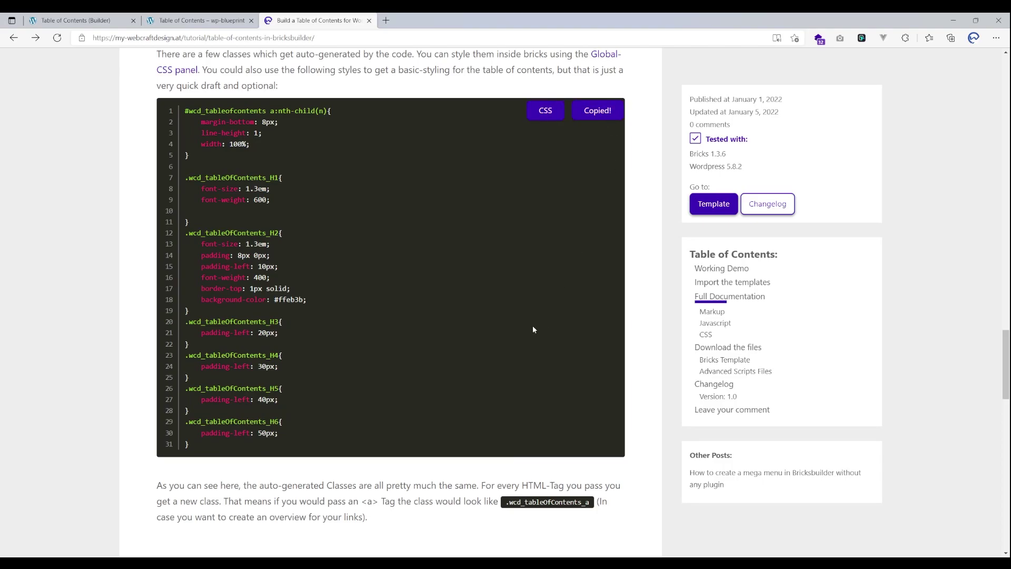
In the Bricks builder, paste the copied CSS below the .wcd_tableOfContents_active:after rule in the Code element's style block, and save the page
{"action": "left_click", "coordinate": [79, 20]}
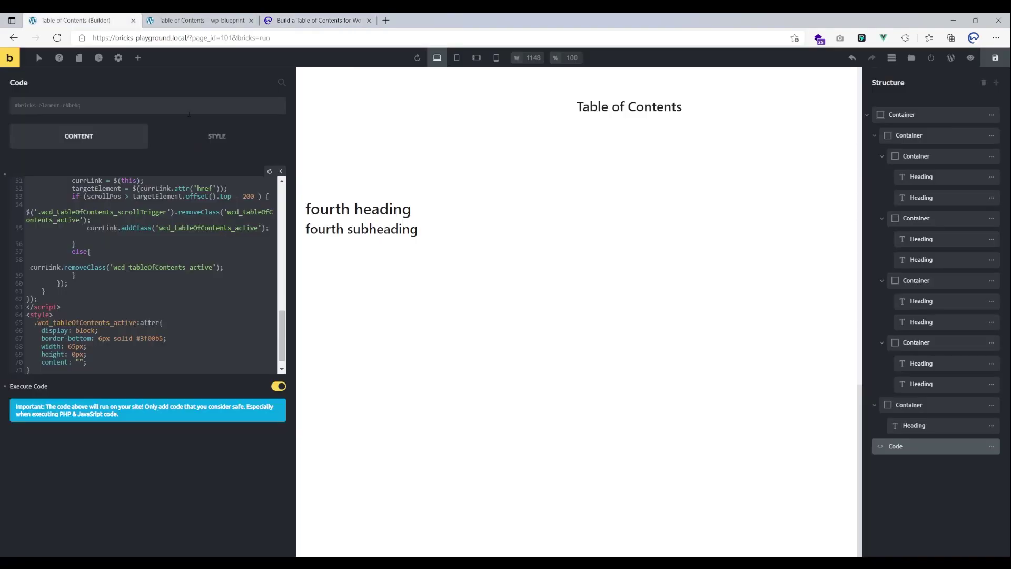
{"action": "scroll", "coordinate": [62, 354], "scroll_direction": "down", "scroll_amount": 1}
{"action": "key", "text": "Return"}
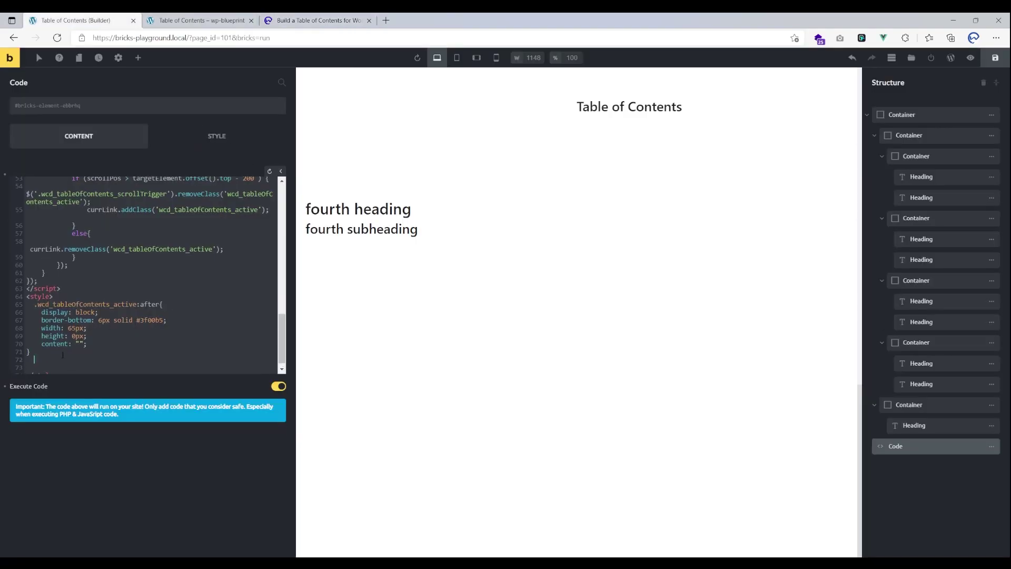
{"action": "key", "text": "ctrl+v"}
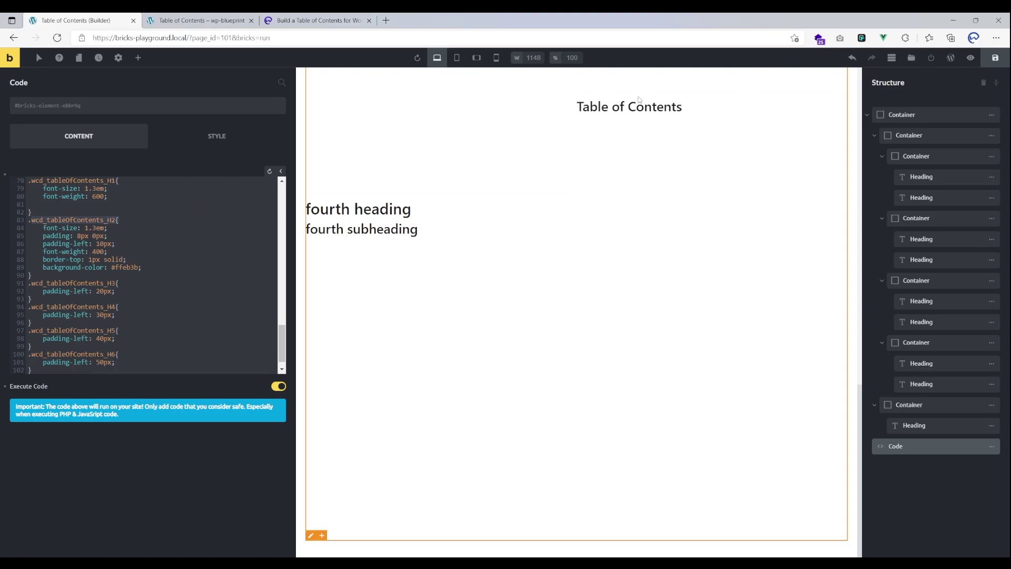
{"action": "left_click", "coordinate": [112, 259]}
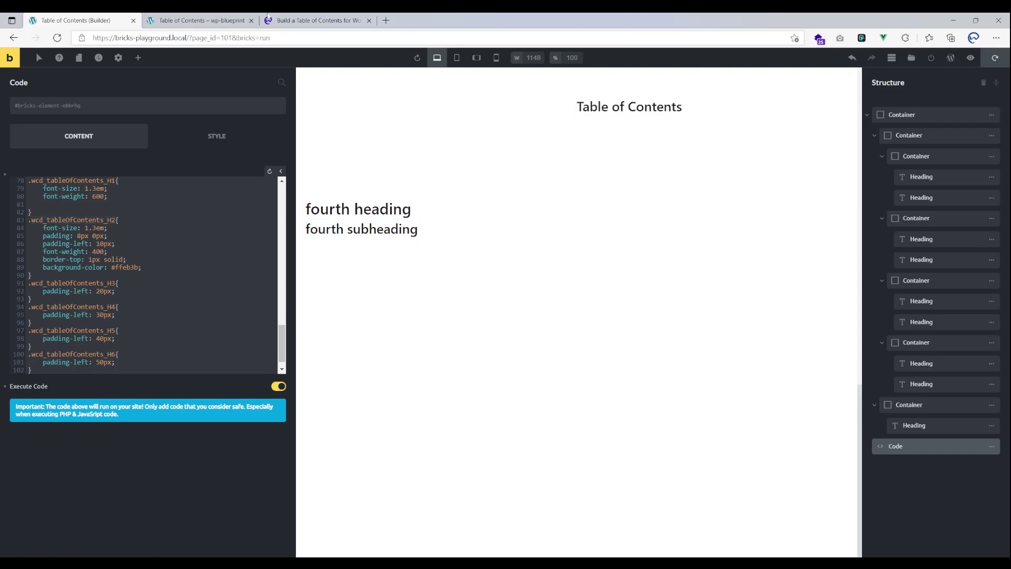
Check the styled table of contents on the front-end page by following its third and fourth heading links and watching the scroll indicator
{"action": "left_click", "coordinate": [201, 20]}
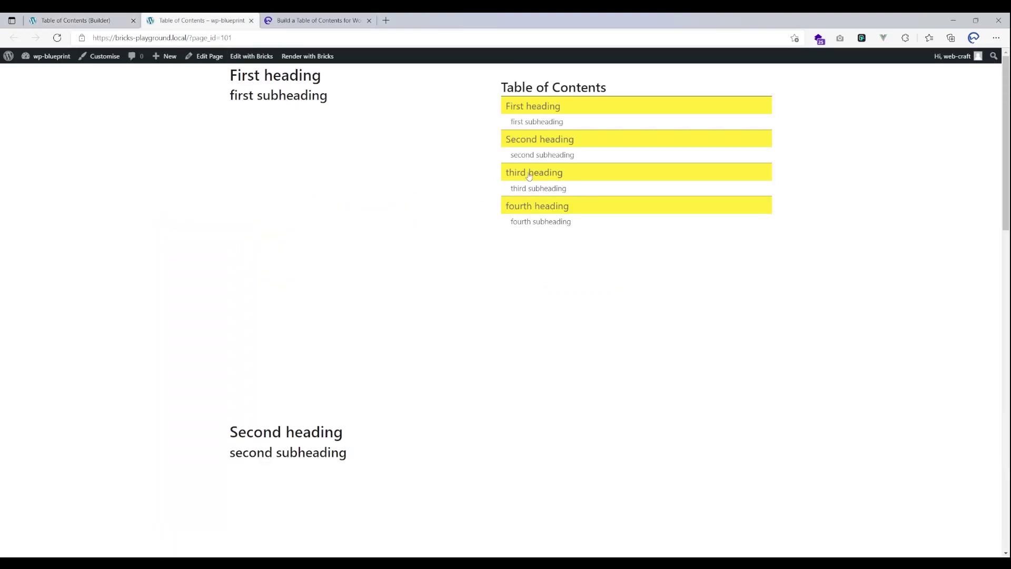
{"action": "left_click", "coordinate": [527, 175]}
{"action": "left_click", "coordinate": [579, 215]}
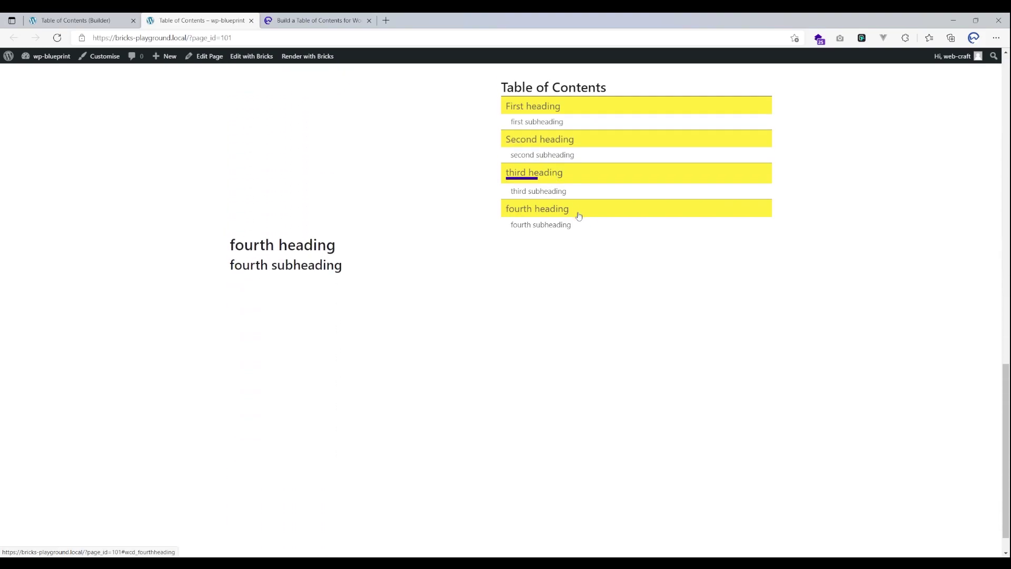
{"action": "scroll", "coordinate": [557, 272], "scroll_direction": "up", "scroll_amount": 15}
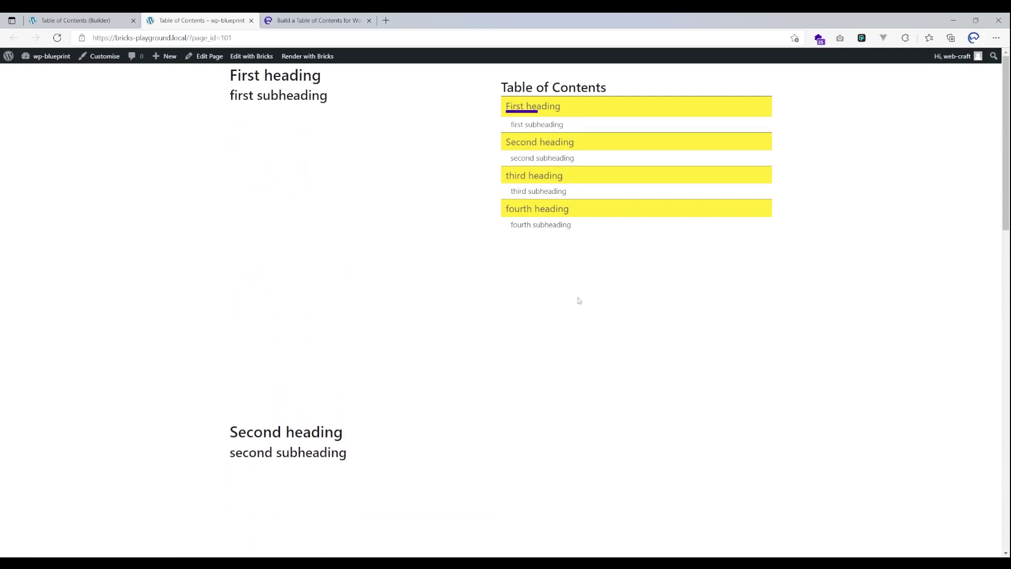
{"action": "scroll", "coordinate": [571, 278], "scroll_direction": "down", "scroll_amount": 14}
{"action": "scroll", "coordinate": [495, 258], "scroll_direction": "up", "scroll_amount": 14}
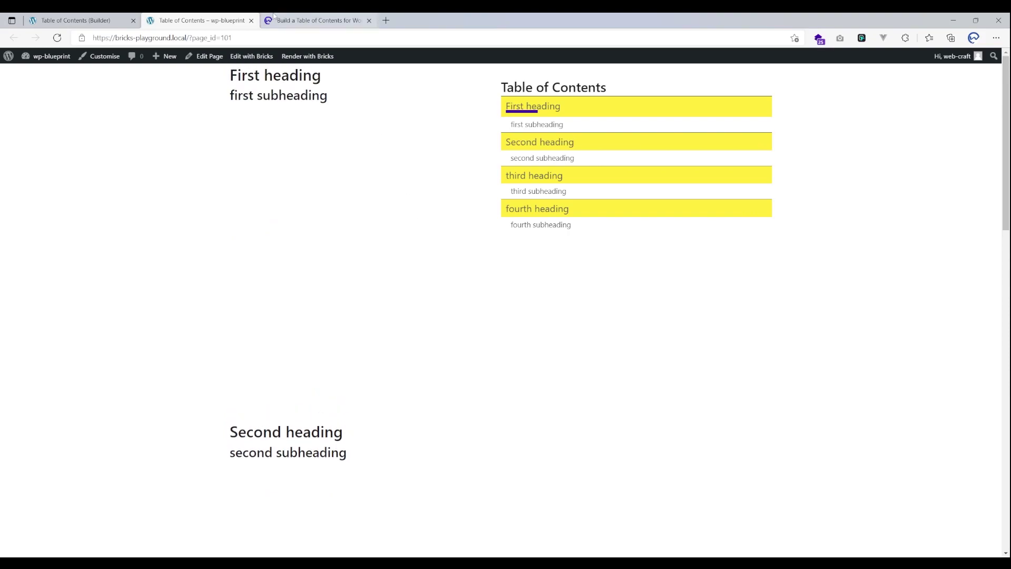
Go back to the tutorial and examine the H1 to H6 class rules in the basic-styling snippet, especially the H3 left padding
{"action": "left_click", "coordinate": [84, 20]}
{"action": "left_click", "coordinate": [208, 20]}
{"action": "left_click", "coordinate": [311, 18]}
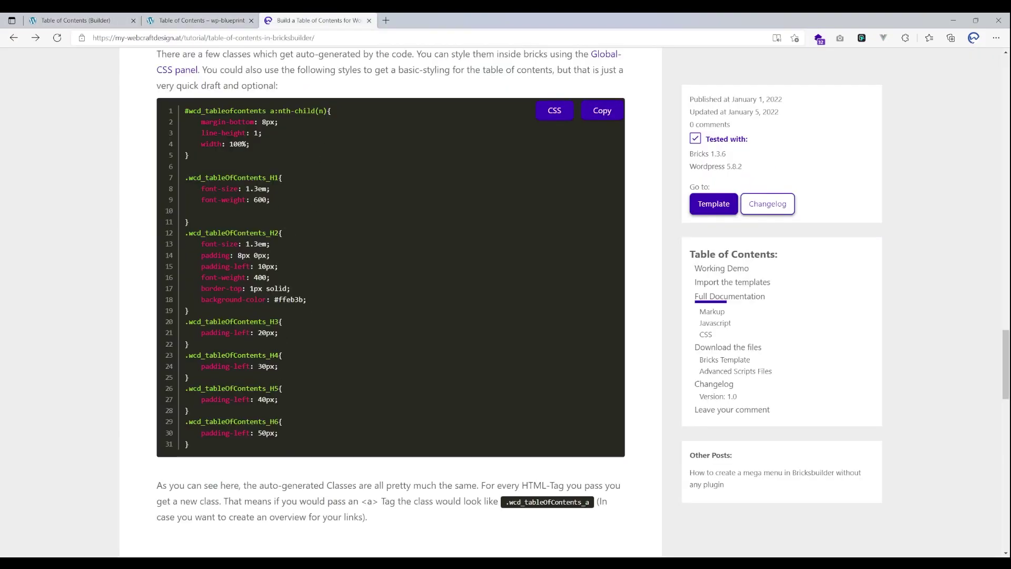
{"action": "left_click_drag", "start_coordinate": [260, 332], "coordinate": [279, 333]}
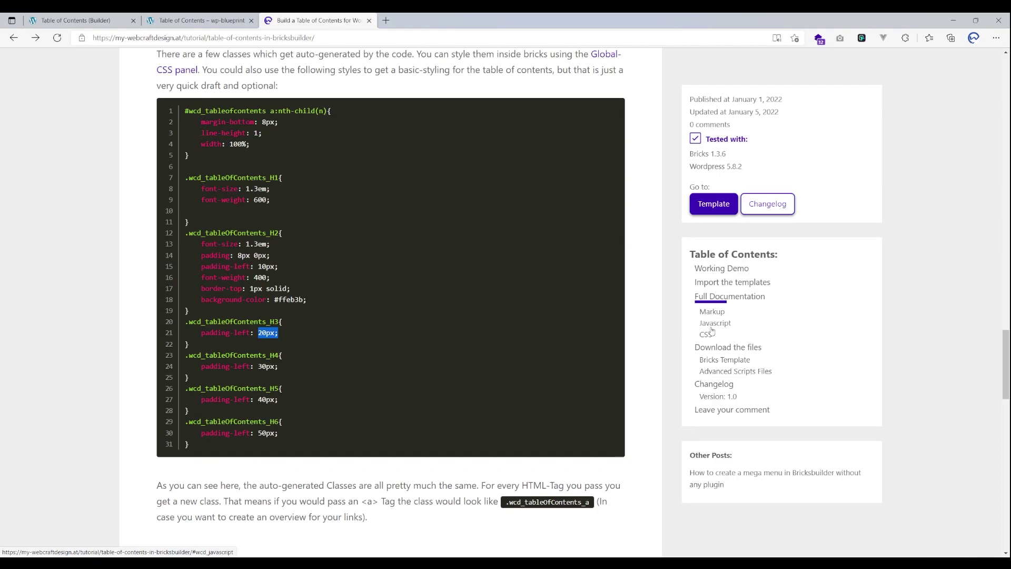
{"action": "left_click_drag", "start_coordinate": [194, 344], "coordinate": [178, 243]}
{"action": "right_click", "coordinate": [190, 201]}
{"action": "left_click", "coordinate": [188, 177]}
{"action": "left_click_drag", "start_coordinate": [189, 178], "coordinate": [294, 447]}
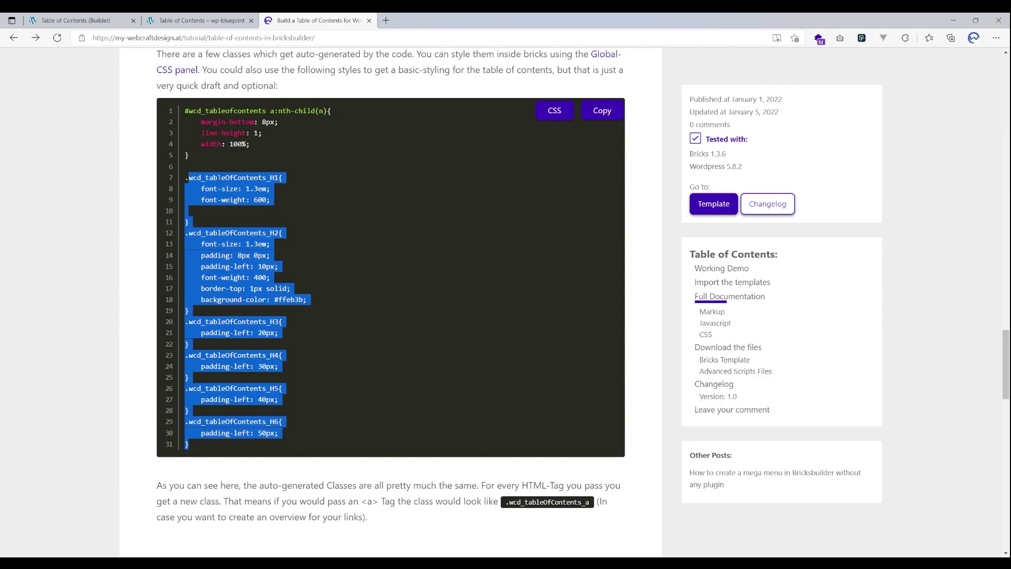
{"action": "scroll", "coordinate": [240, 441], "scroll_direction": "down", "scroll_amount": 3}
{"action": "scroll", "coordinate": [267, 404], "scroll_direction": "up", "scroll_amount": 3}
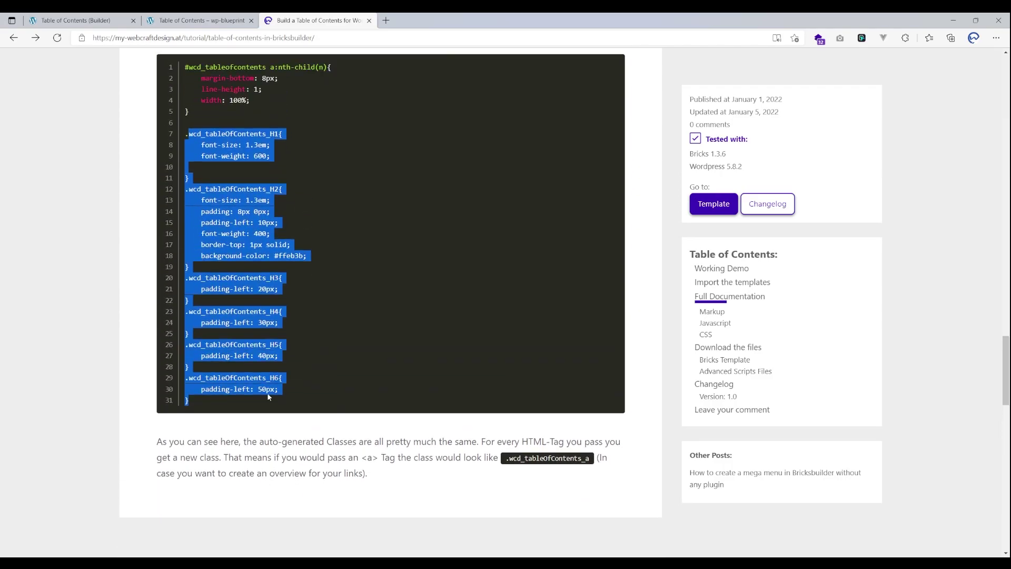
{"action": "left_click_drag", "start_coordinate": [309, 300], "coordinate": [124, 91]}
{"action": "left_click", "coordinate": [228, 162]}
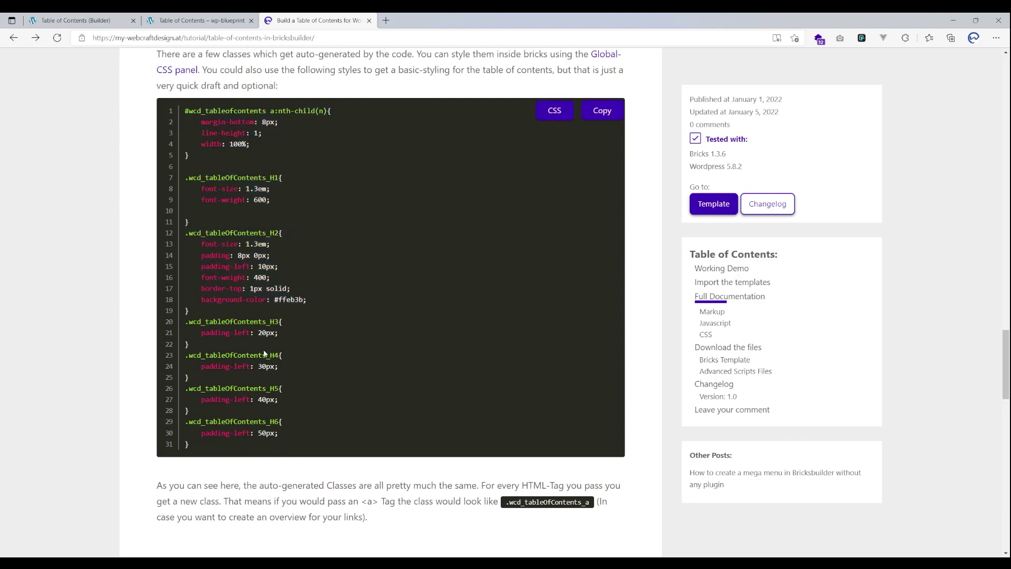
Look over the tutorial's download section and return to the beginning of the article
{"action": "scroll", "coordinate": [458, 358], "scroll_direction": "down", "scroll_amount": 12}
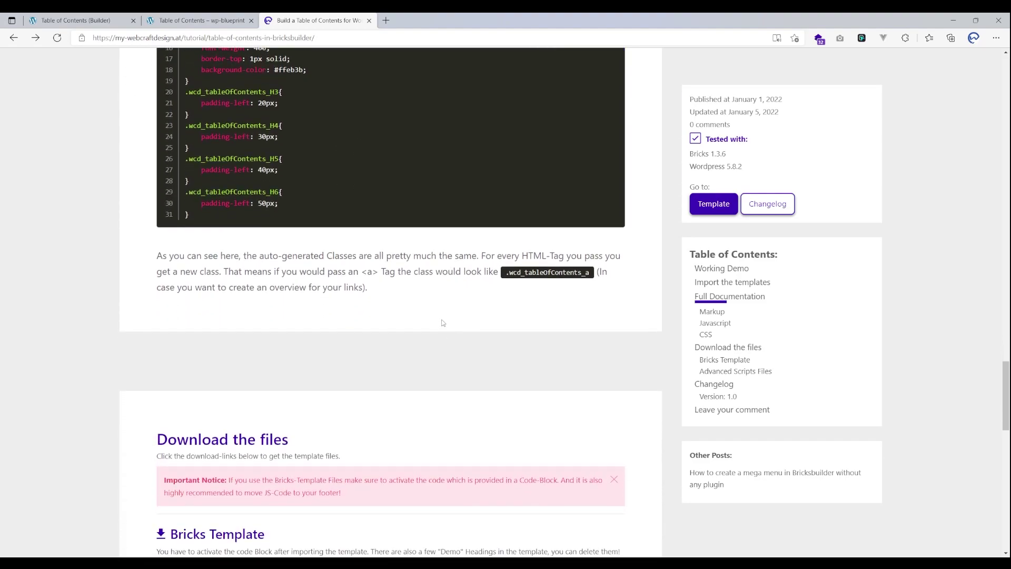
{"action": "scroll", "coordinate": [443, 322], "scroll_direction": "up", "scroll_amount": 15}
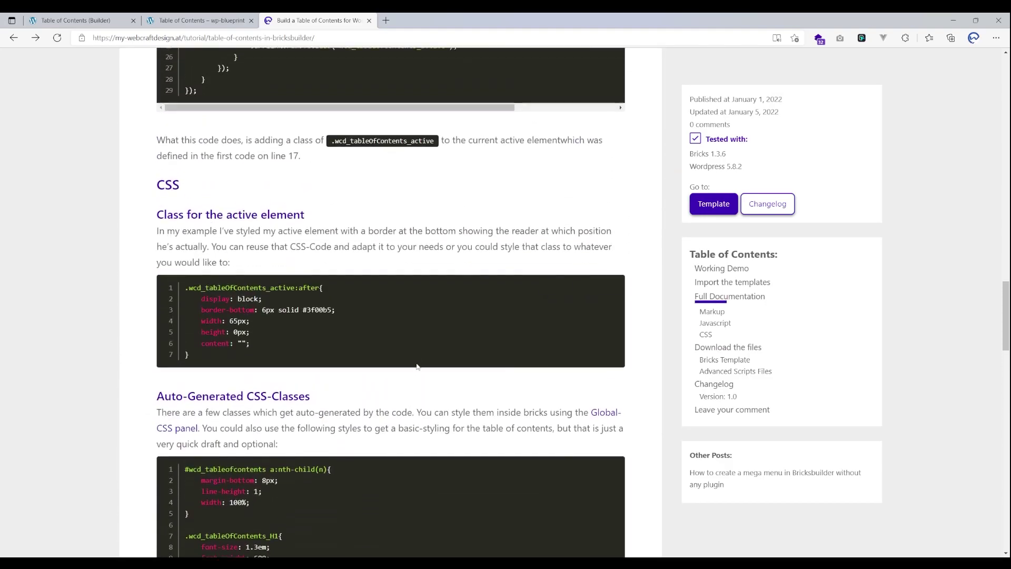
{"action": "scroll", "coordinate": [393, 409], "scroll_direction": "up", "scroll_amount": 8}
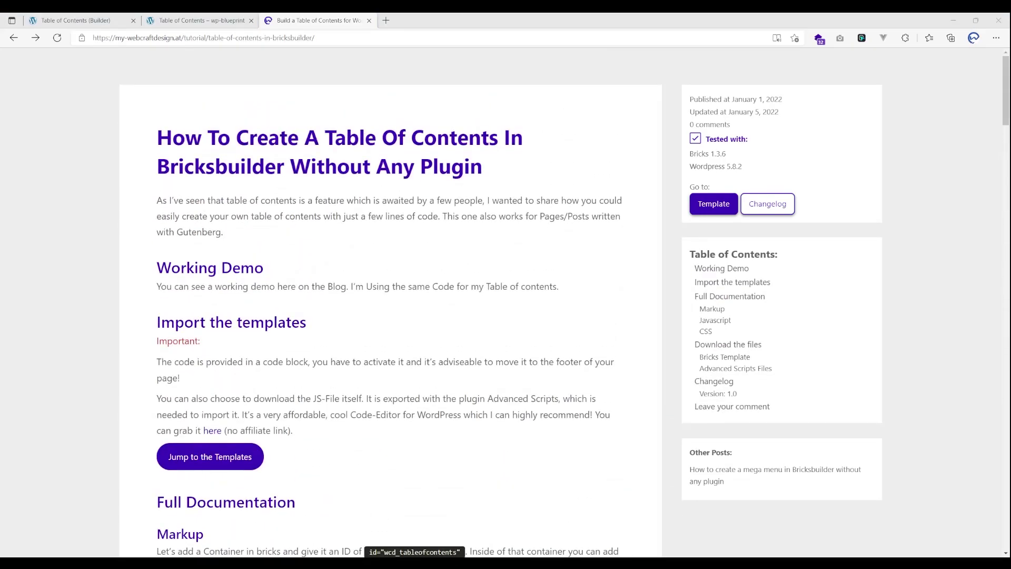